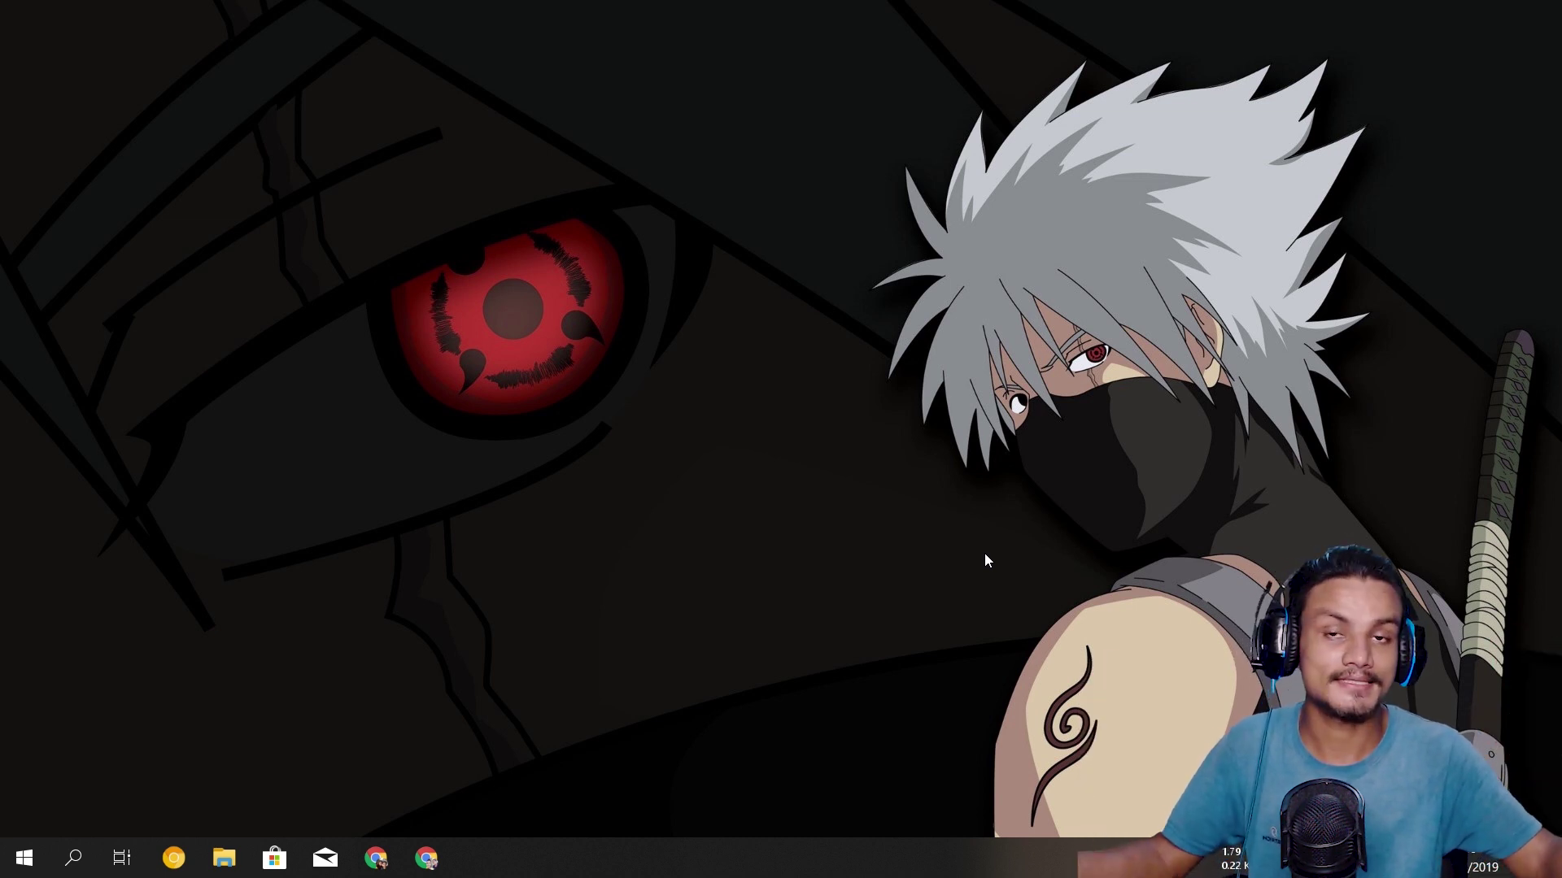
Step: Open Task Manager from the taskbar menu, showing Search at the top of Processes at about 24% CPU and 517 MB
{"action": "right_click", "coordinate": [800, 872]}
{"action": "left_click", "coordinate": [915, 769]}
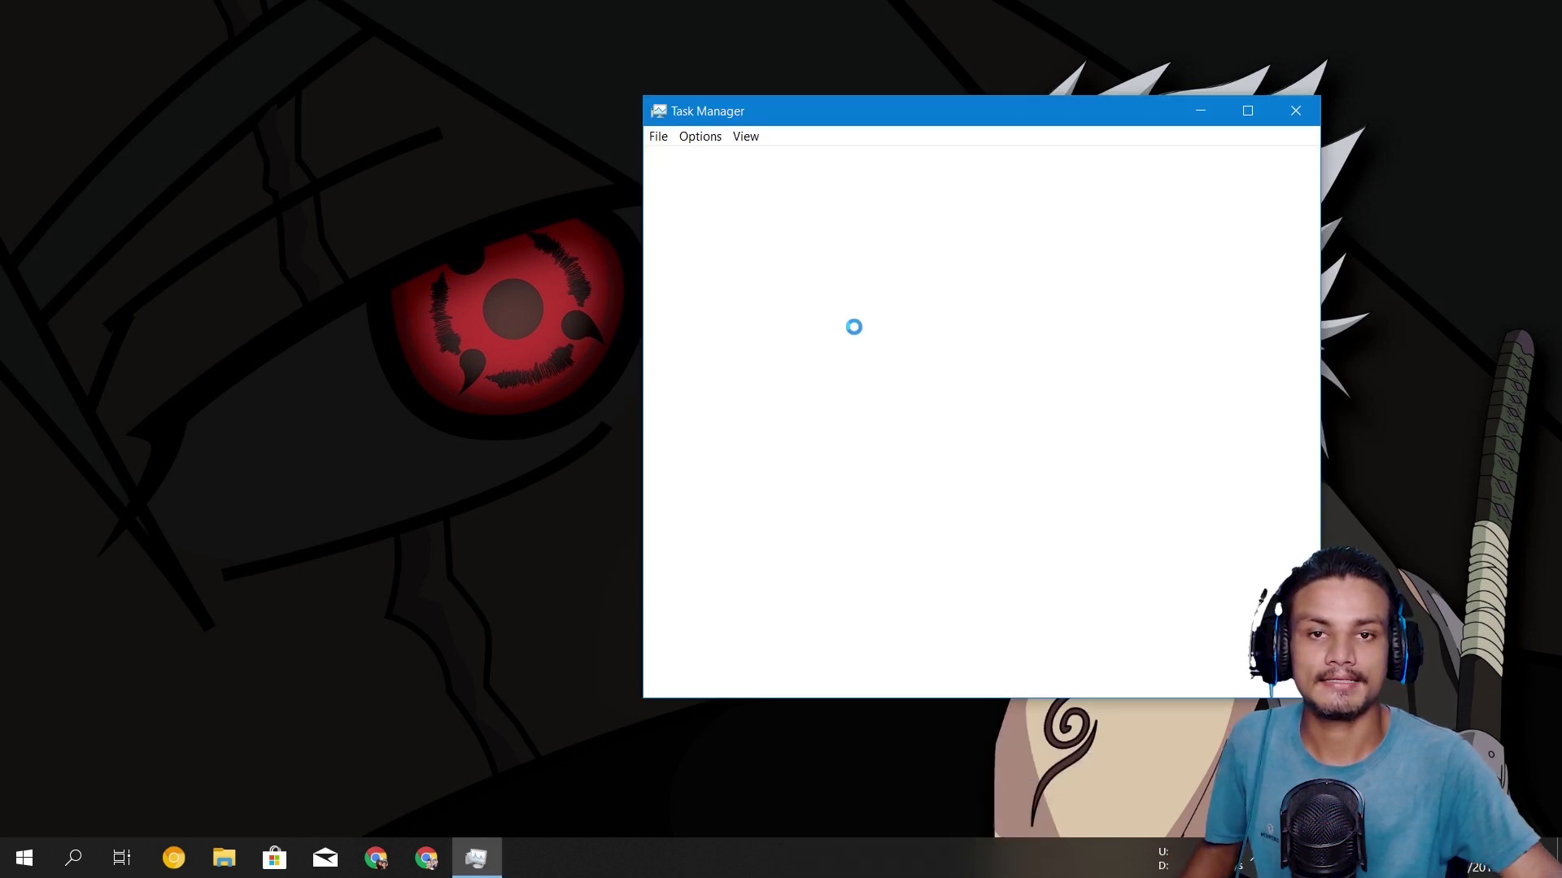
{"action": "left_click_drag", "start_coordinate": [1013, 116], "coordinate": [1047, 104]}
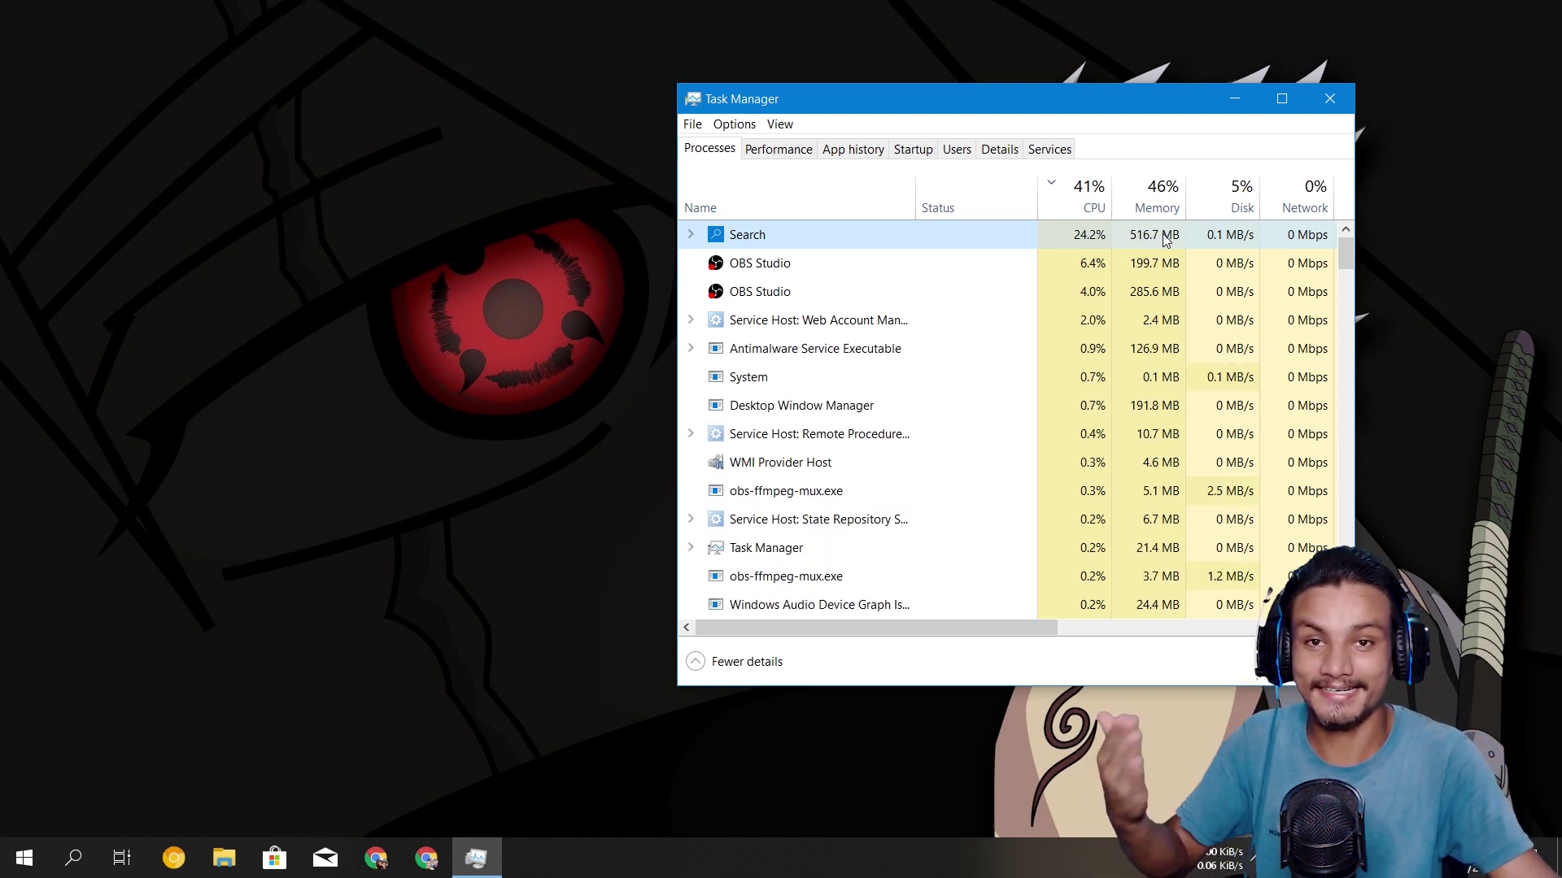
Step: Test Windows Search with a gibberish query and 'chrome', then return to Task Manager and select OBS Studio
{"action": "left_click", "coordinate": [73, 858]}
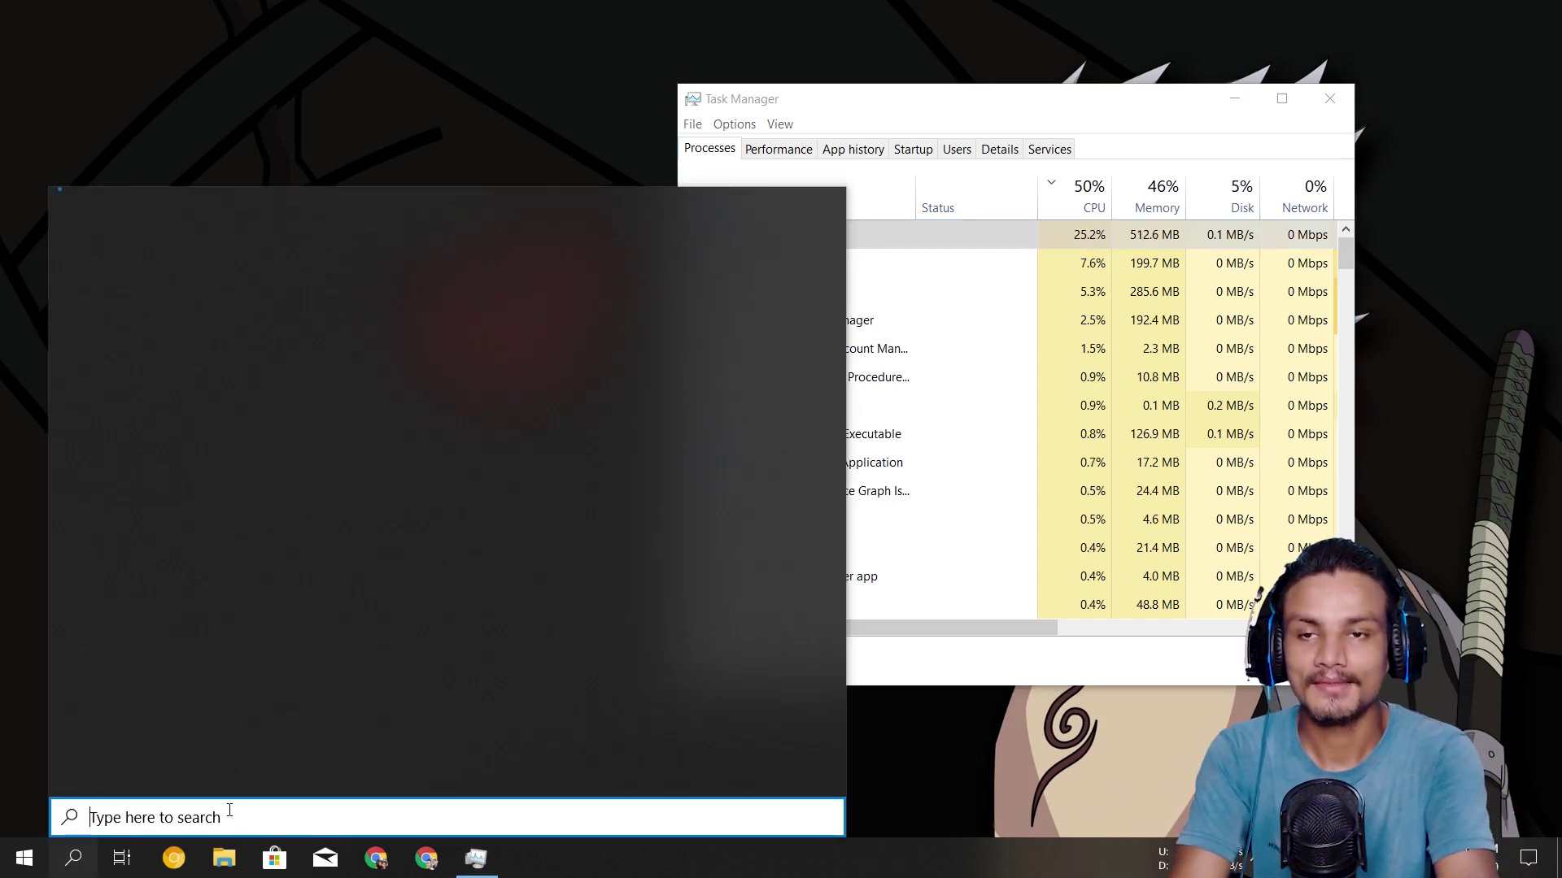
{"action": "type", "text": "uuuwowojhsajhbvjshgvjhwq"}
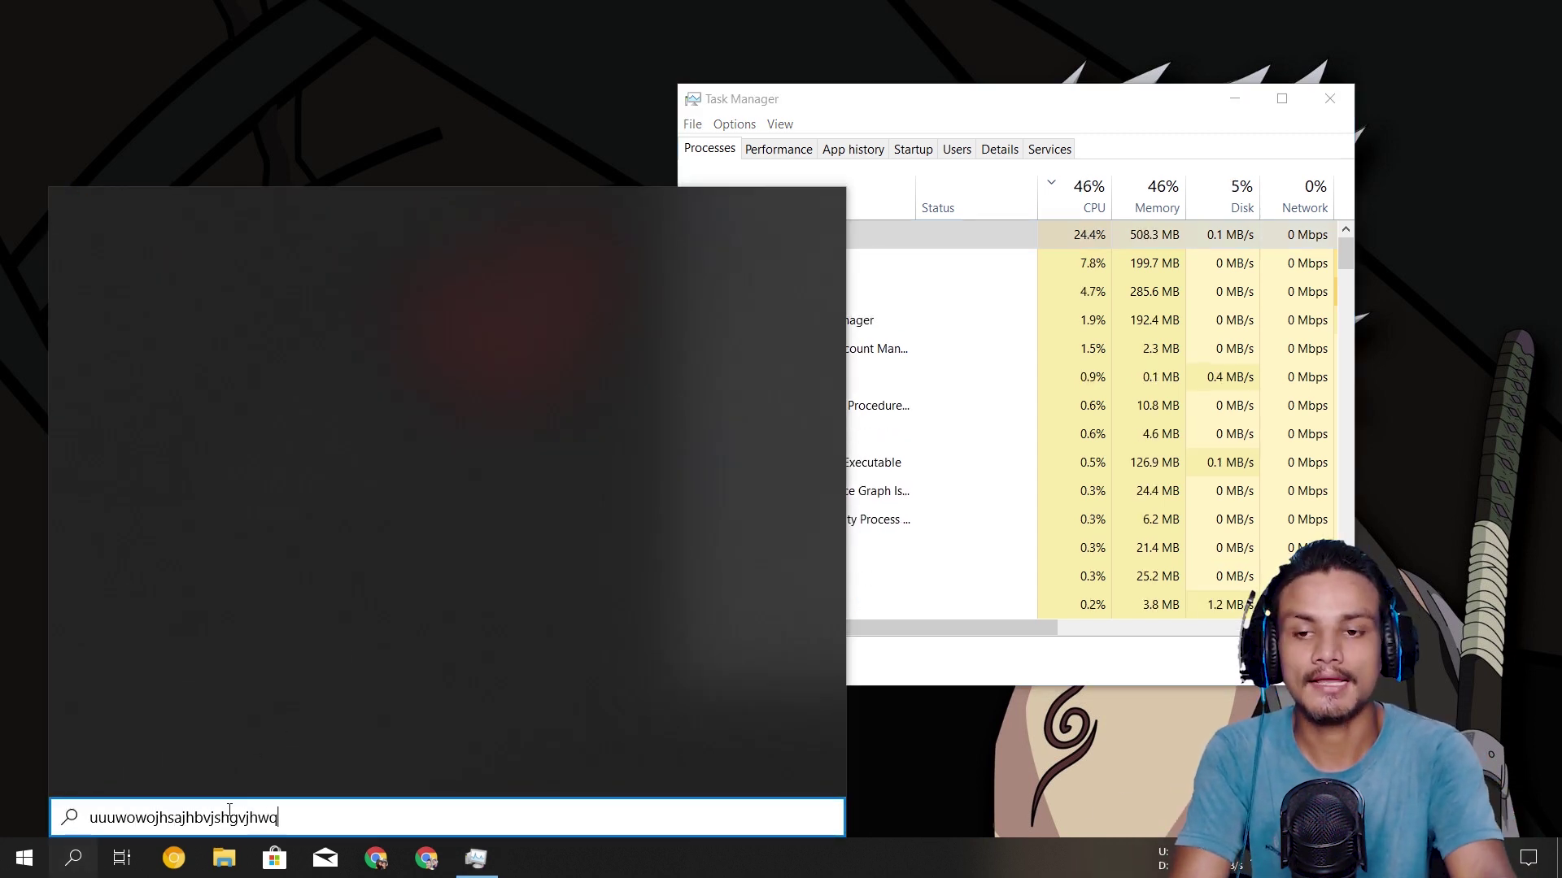
{"action": "key", "text": "BackSpace"}
{"action": "key", "text": "BackSpace"}
{"action": "key", "text": "BackSpace"}
{"action": "key", "text": "BackSpace"}
{"action": "key", "text": "BackSpace"}
{"action": "key", "text": "BackSpace"}
{"action": "key", "text": "BackSpace"}
{"action": "key", "text": "BackSpace"}
{"action": "key", "text": "BackSpace"}
{"action": "key", "text": "BackSpace"}
{"action": "key", "text": "BackSpace"}
{"action": "key", "text": "BackSpace"}
{"action": "key", "text": "BackSpace"}
{"action": "key", "text": "BackSpace"}
{"action": "key", "text": "BackSpace"}
{"action": "key", "text": "BackSpace"}
{"action": "key", "text": "BackSpace"}
{"action": "key", "text": "BackSpace"}
{"action": "key", "text": "BackSpace"}
{"action": "key", "text": "BackSpace"}
{"action": "type", "text": "chrome"}
{"action": "key", "text": "BackSpace"}
{"action": "type", "text": "e"}
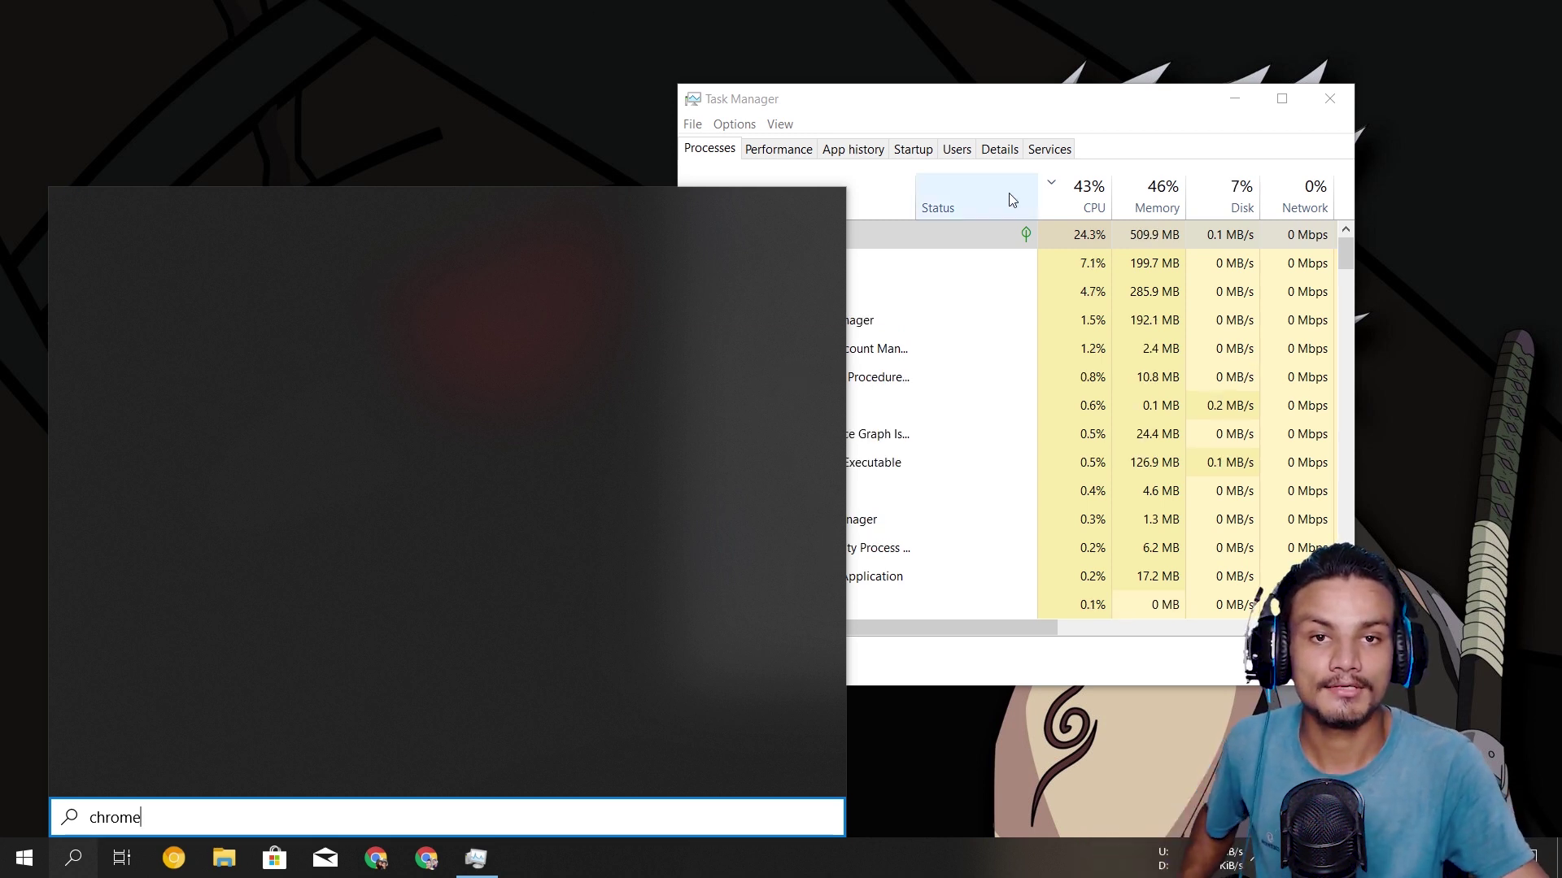
{"action": "left_click", "coordinate": [1034, 162]}
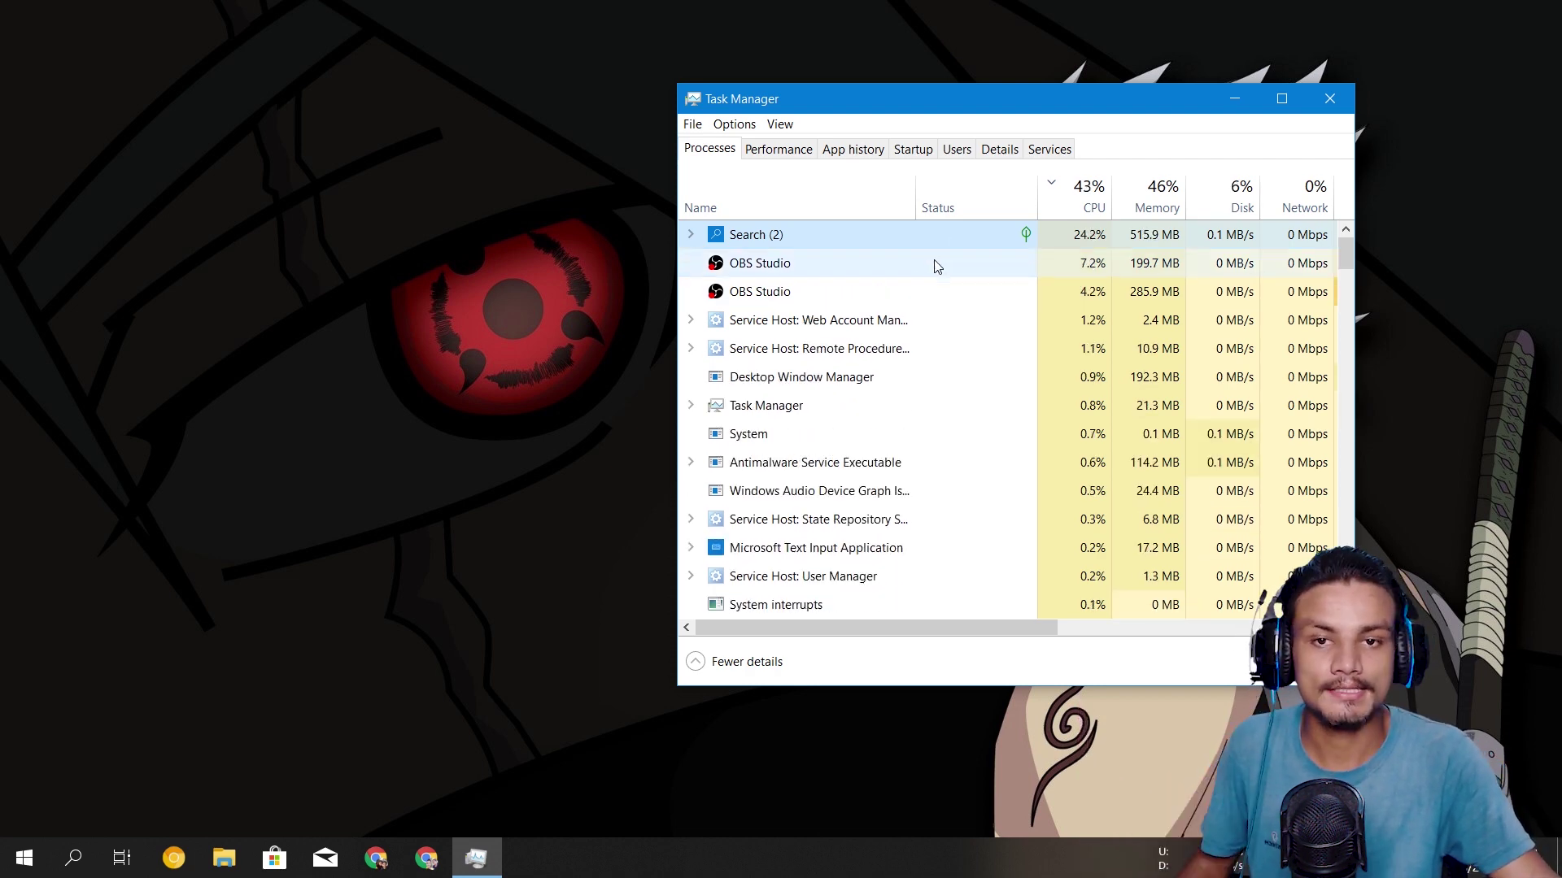
{"action": "left_click", "coordinate": [757, 271]}
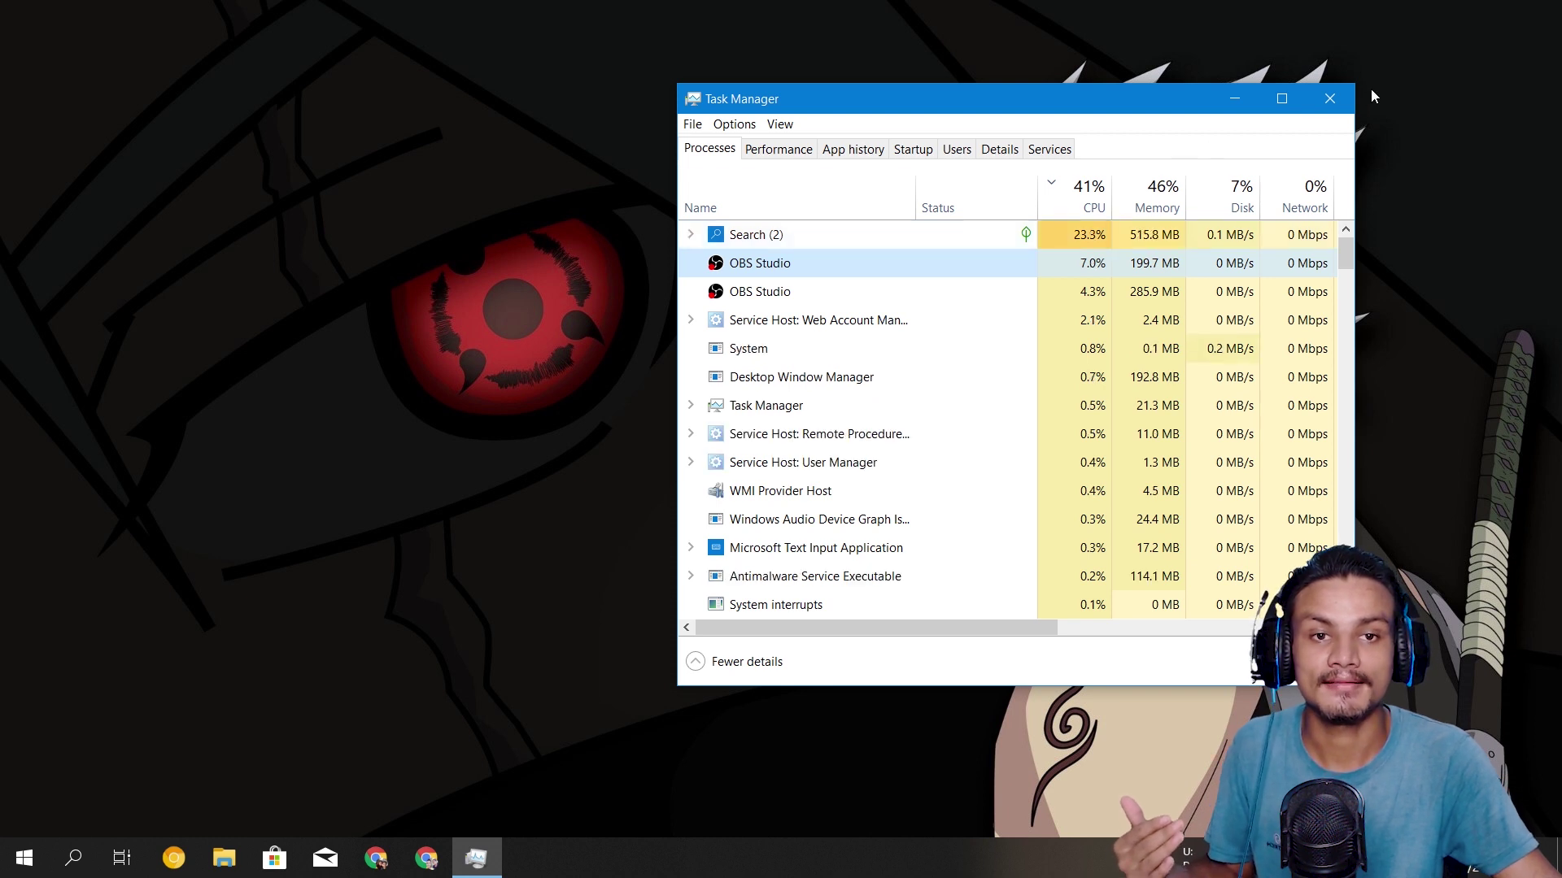
Step: Close Task Manager and reopen it from the taskbar shortcut menu
{"action": "left_click", "coordinate": [1329, 99]}
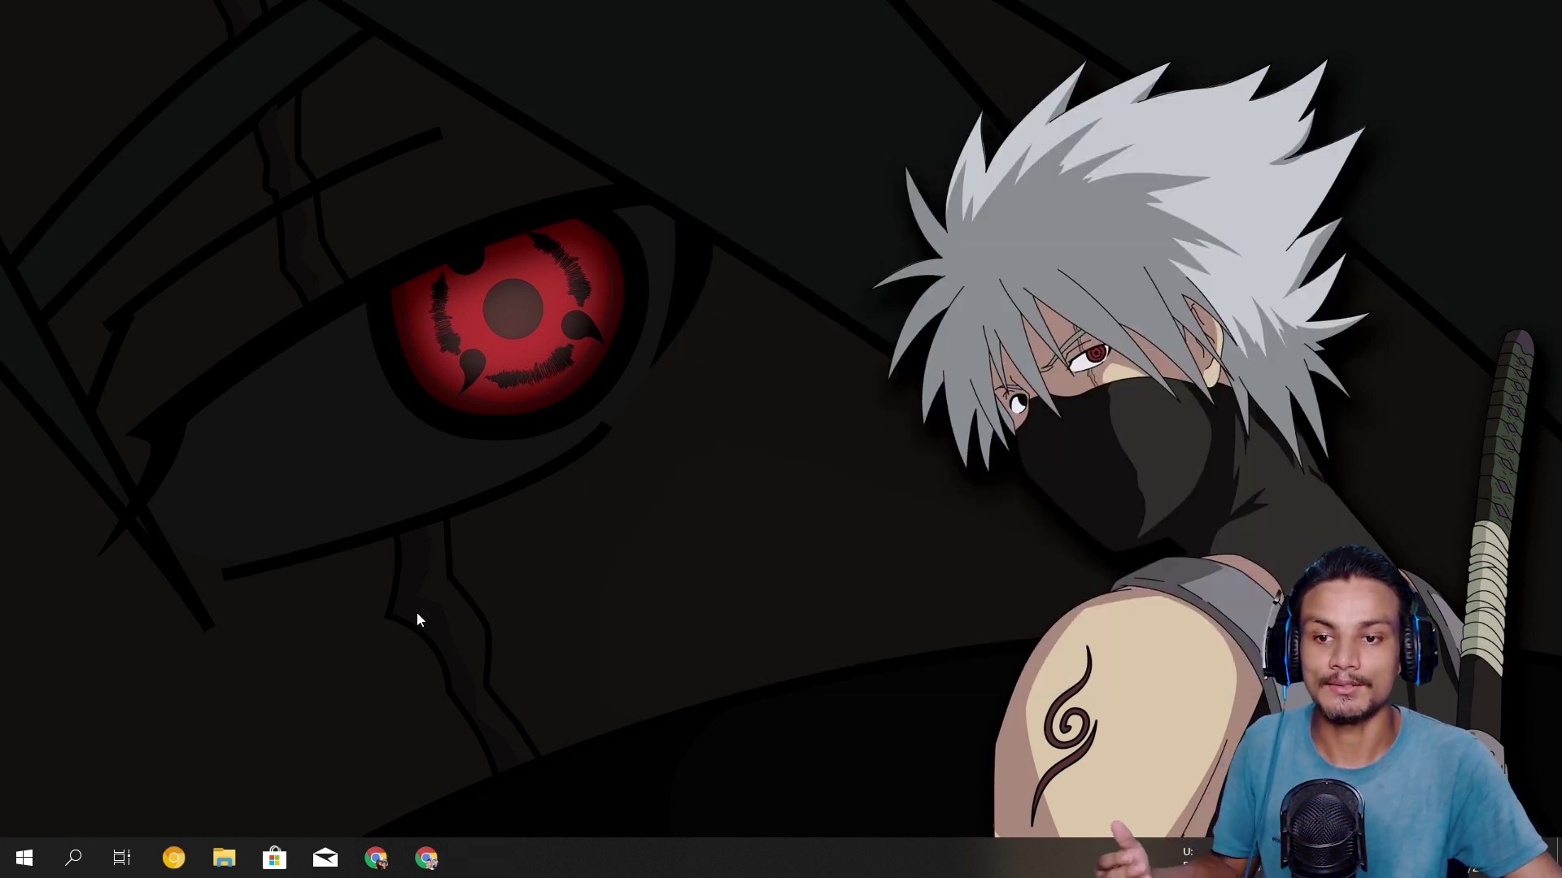
{"action": "left_click", "coordinate": [76, 874]}
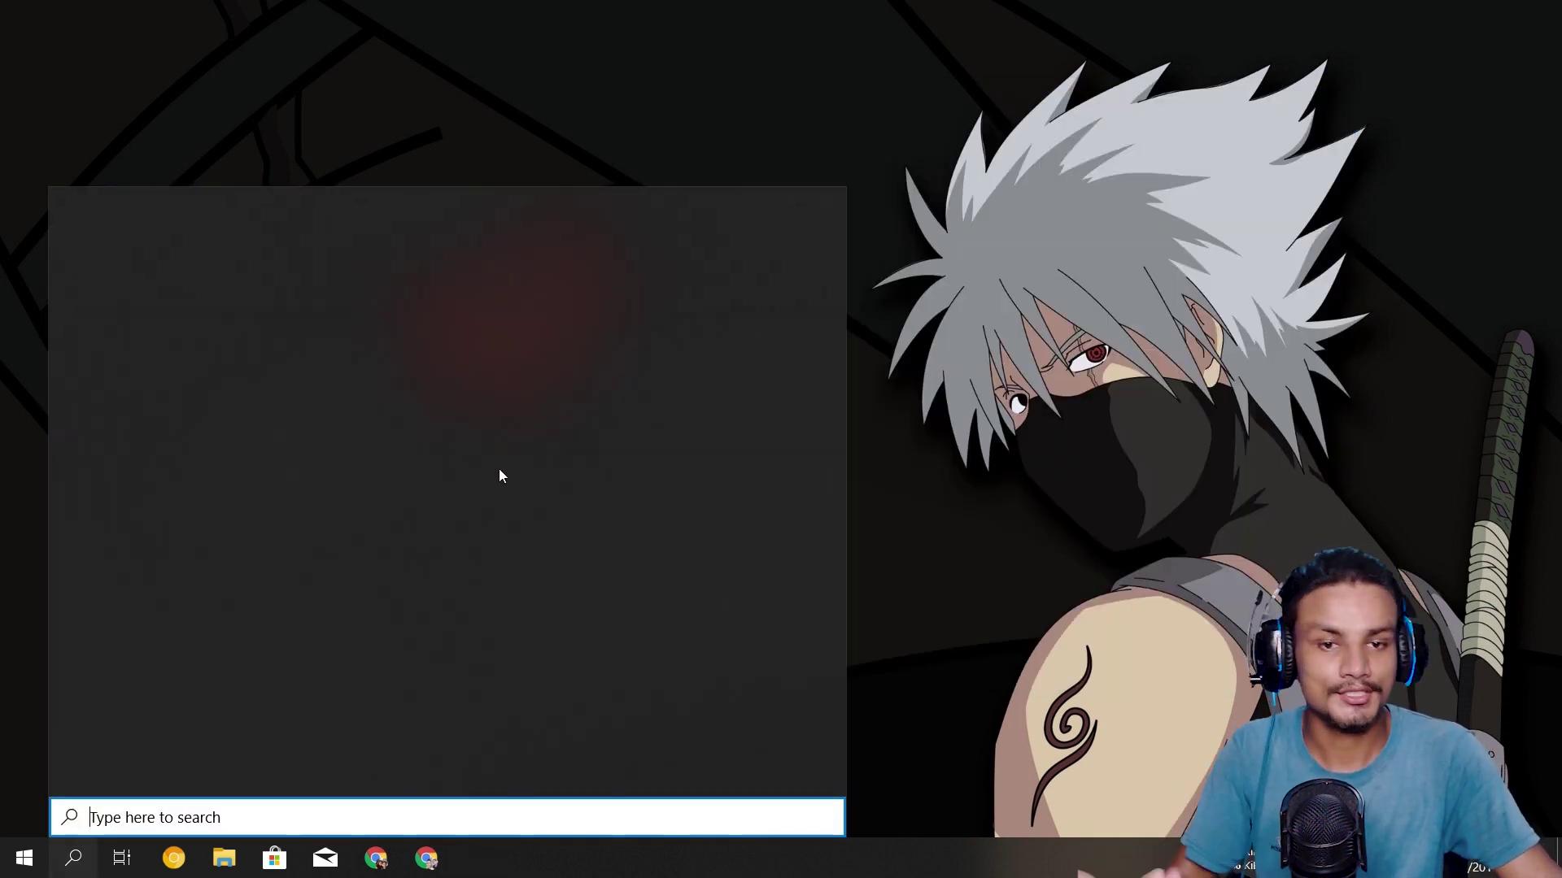
{"action": "right_click", "coordinate": [846, 862]}
{"action": "left_click", "coordinate": [960, 778]}
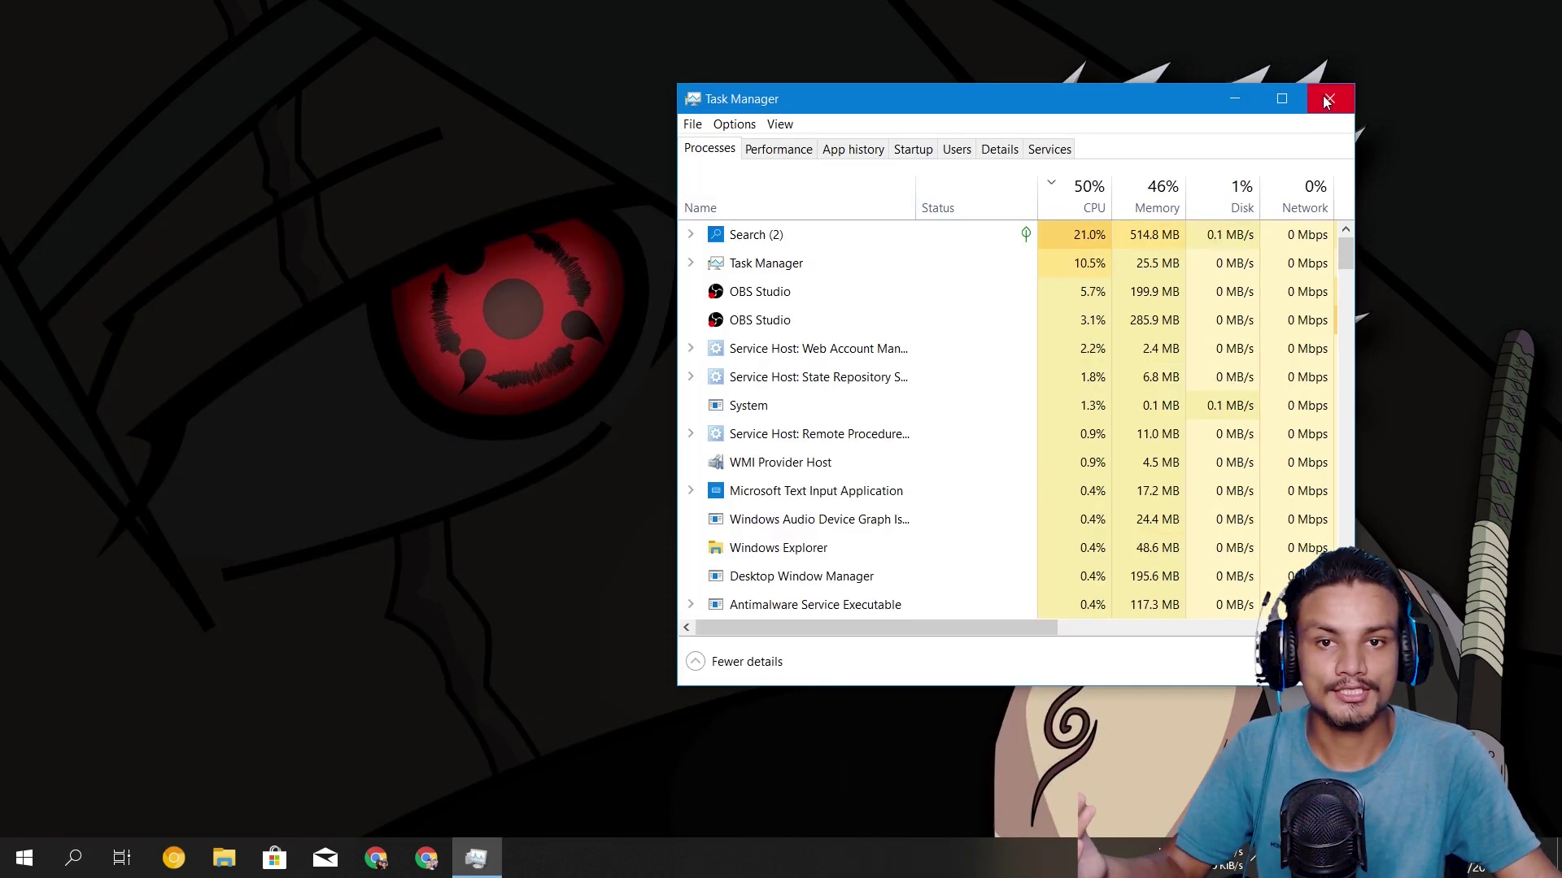
{"action": "left_click", "coordinate": [1329, 99]}
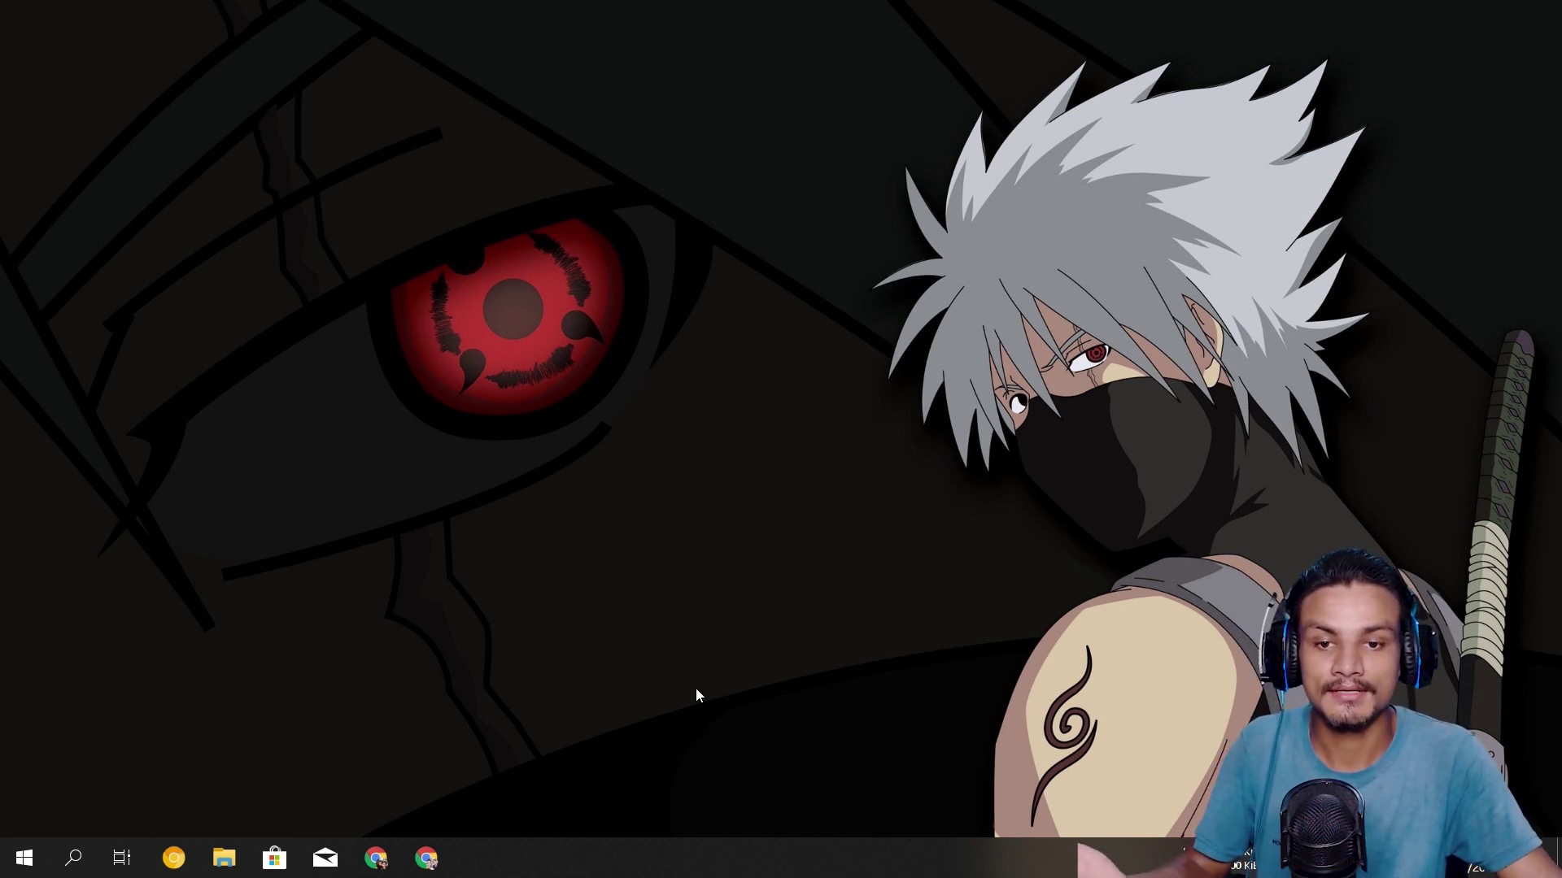
{"action": "right_click", "coordinate": [704, 858]}
{"action": "left_click", "coordinate": [802, 785]}
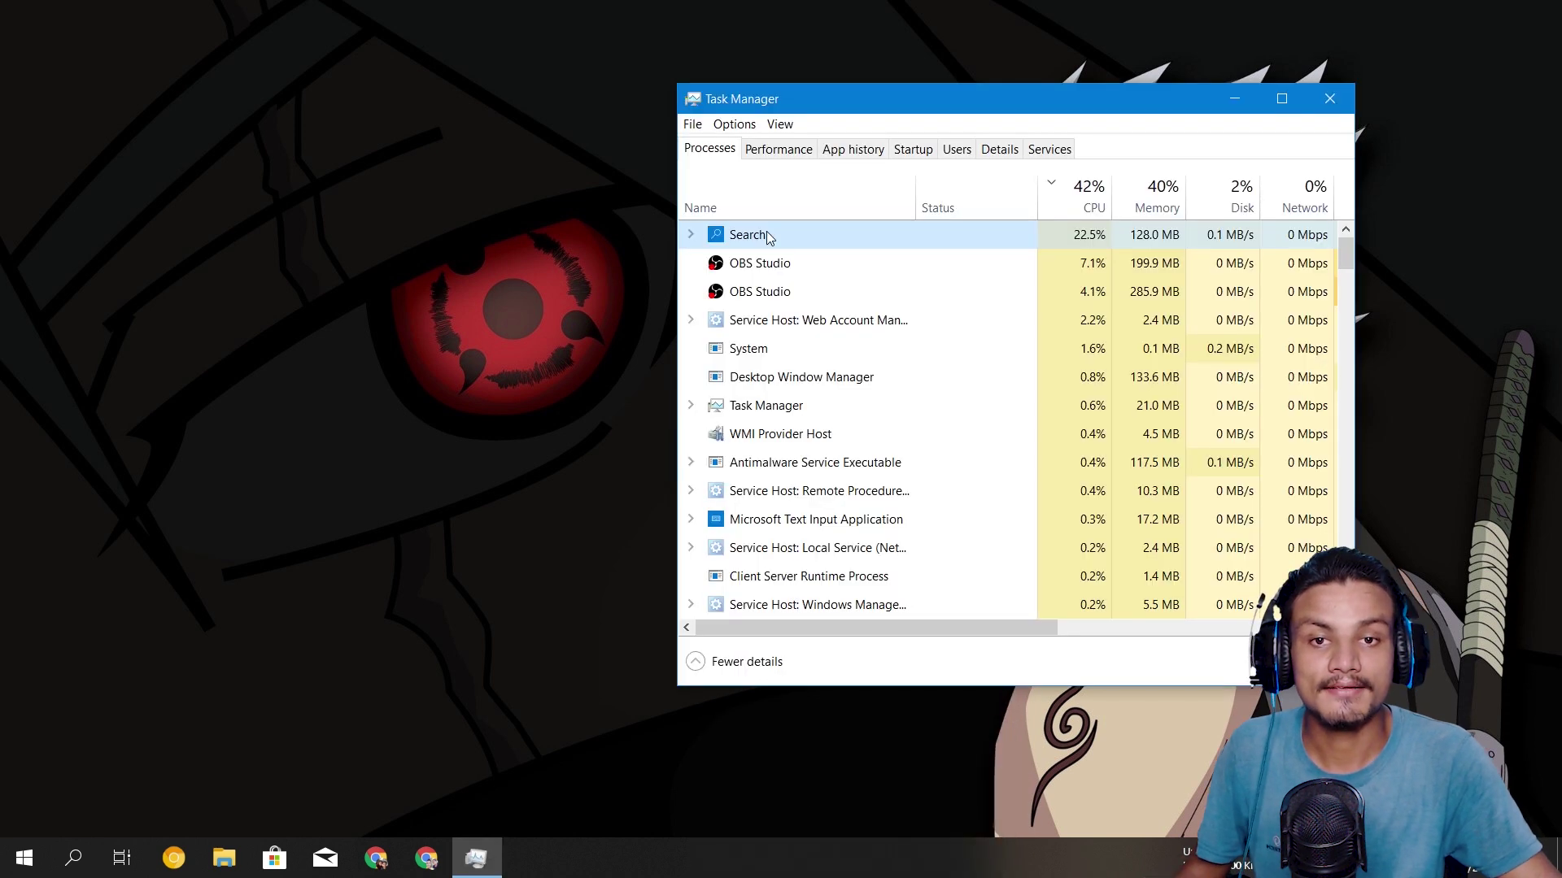
Step: End the Search (2) task so it restarts, then retest search with a throwaway query
{"action": "right_click", "coordinate": [769, 236]}
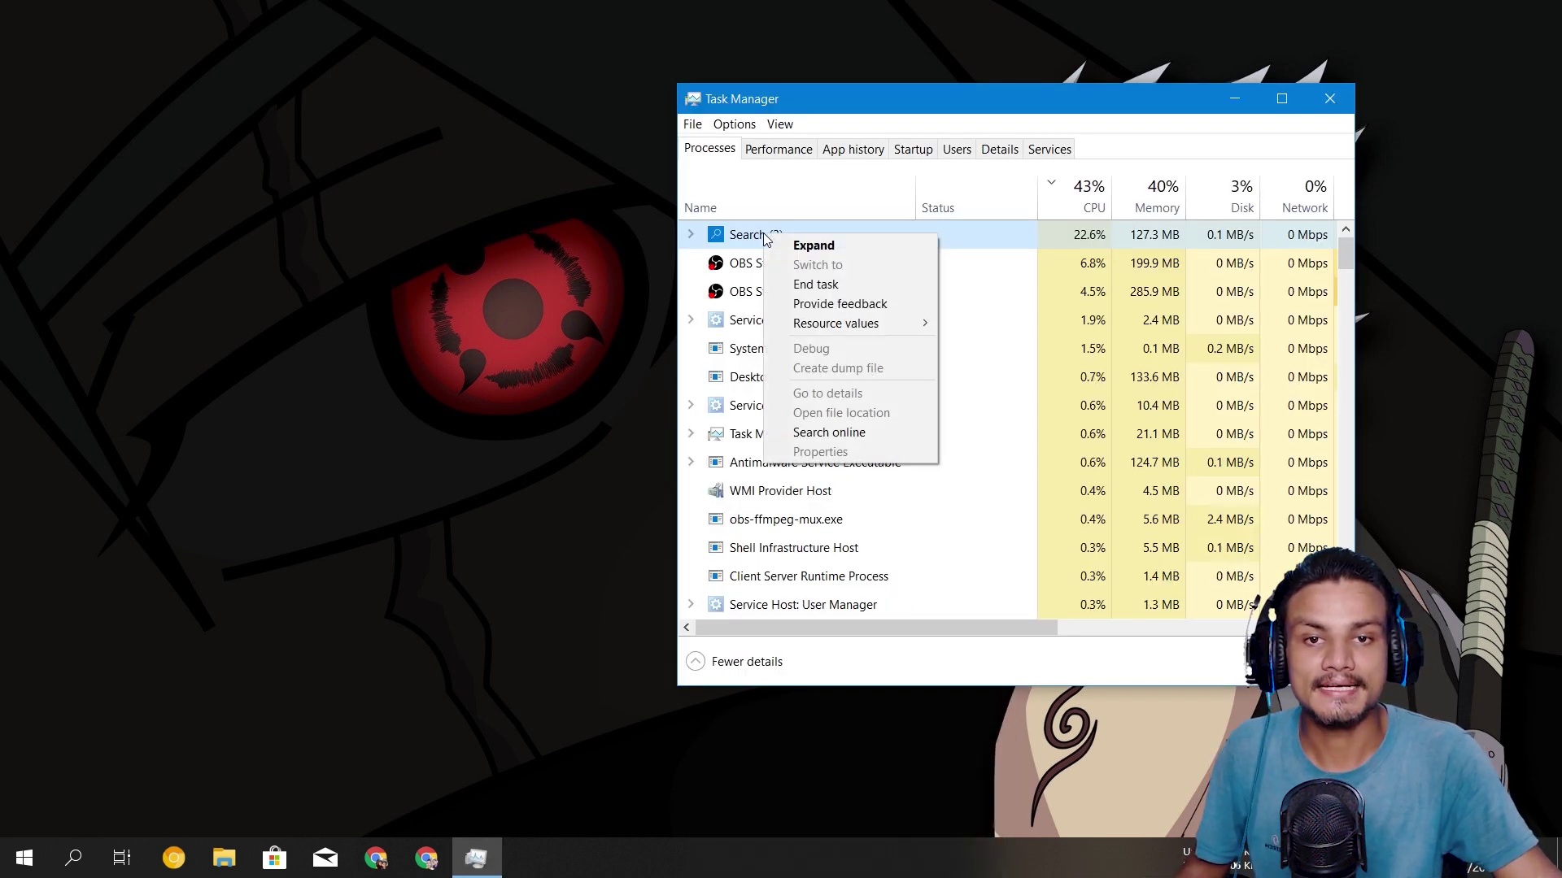
{"action": "left_click", "coordinate": [851, 285]}
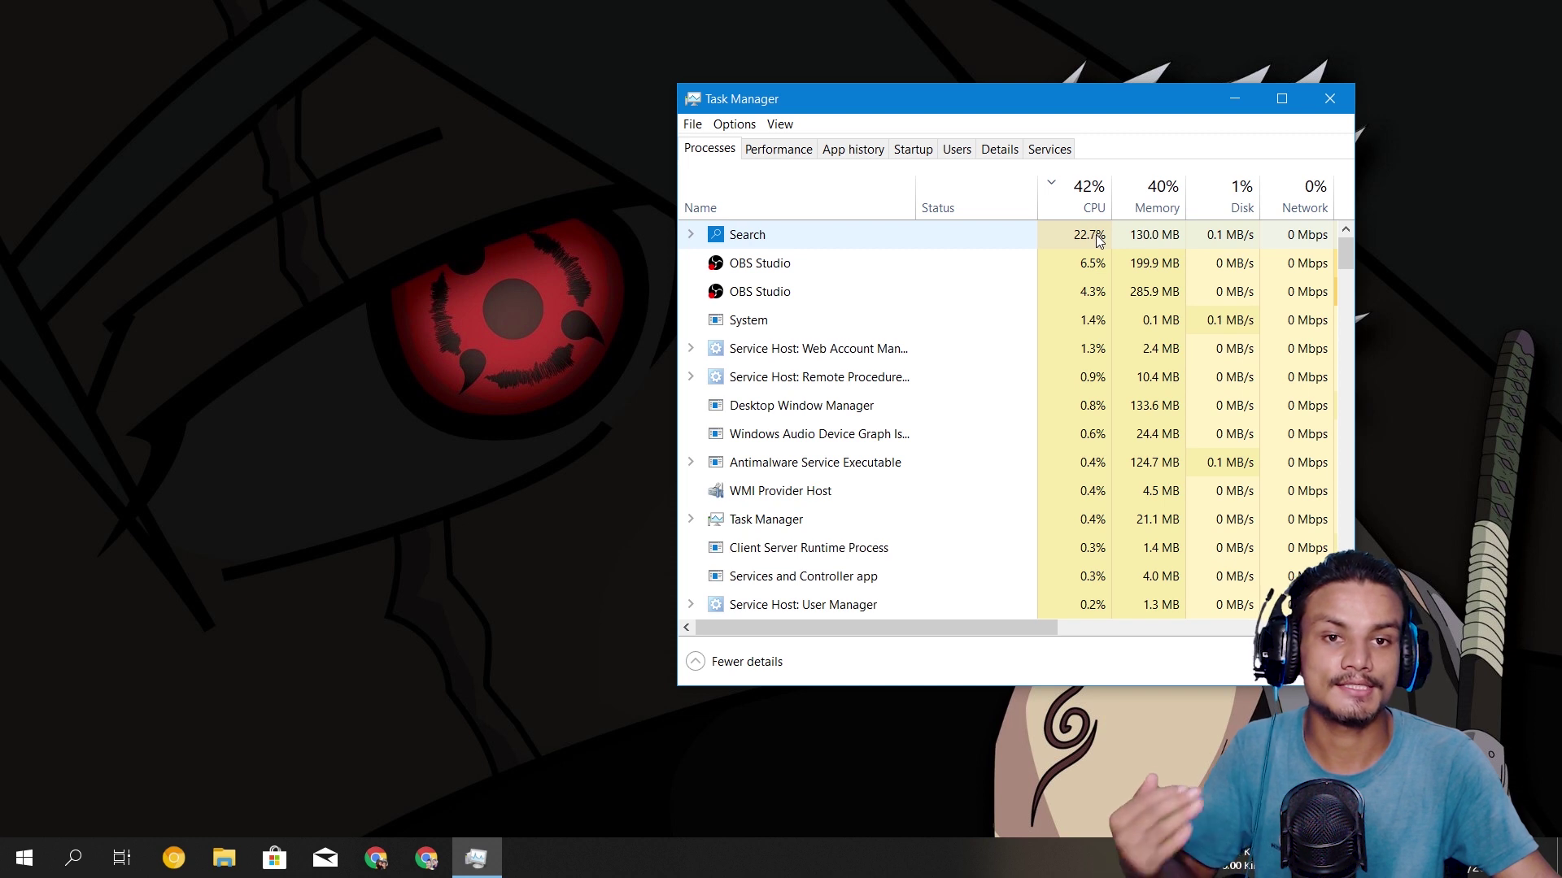
{"action": "left_click", "coordinate": [92, 860]}
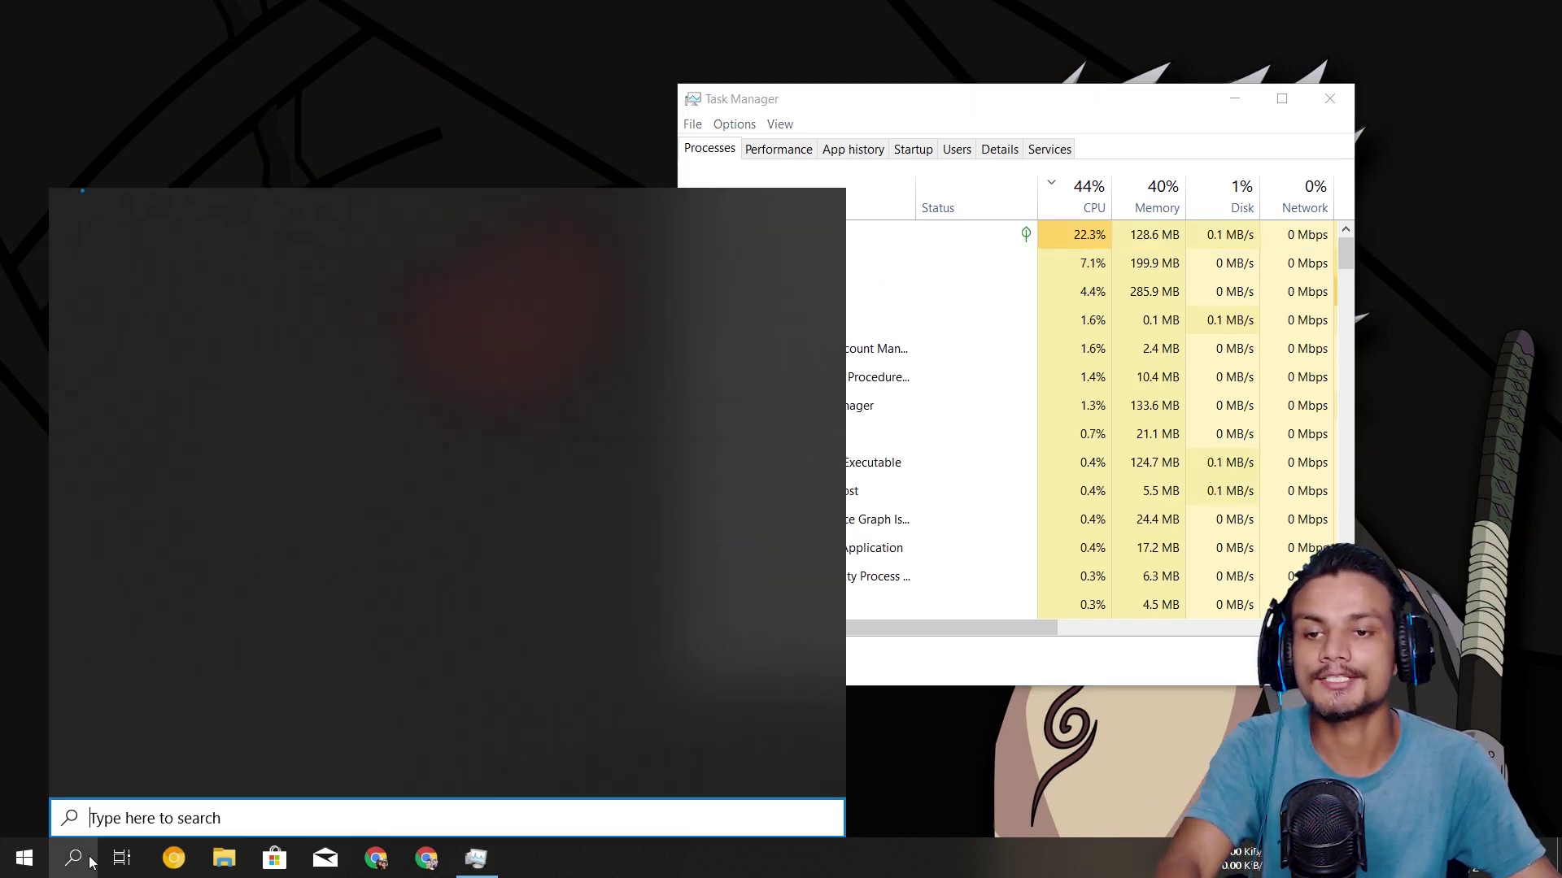
{"action": "type", "text": "defrfgrgrt"}
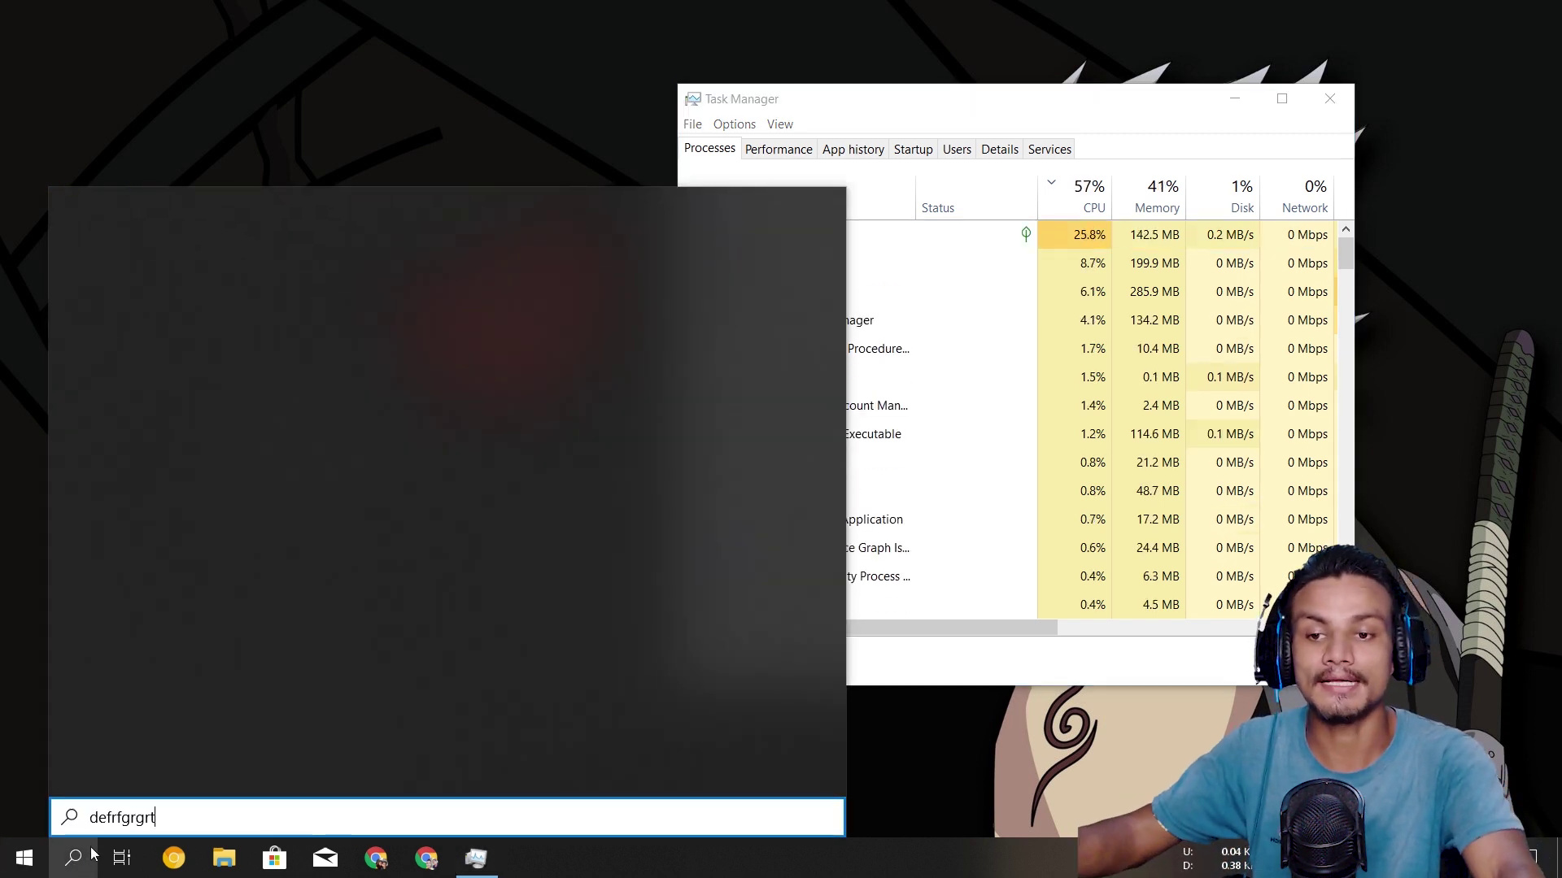
{"action": "key", "text": "BackSpace"}
{"action": "key", "text": "BackSpace"}
{"action": "key", "text": "BackSpace"}
{"action": "key", "text": "BackSpace"}
{"action": "key", "text": "BackSpace"}
{"action": "key", "text": "BackSpace"}
{"action": "key", "text": "BackSpace"}
{"action": "key", "text": "BackSpace"}
{"action": "key", "text": "BackSpace"}
{"action": "key", "text": "BackSpace"}
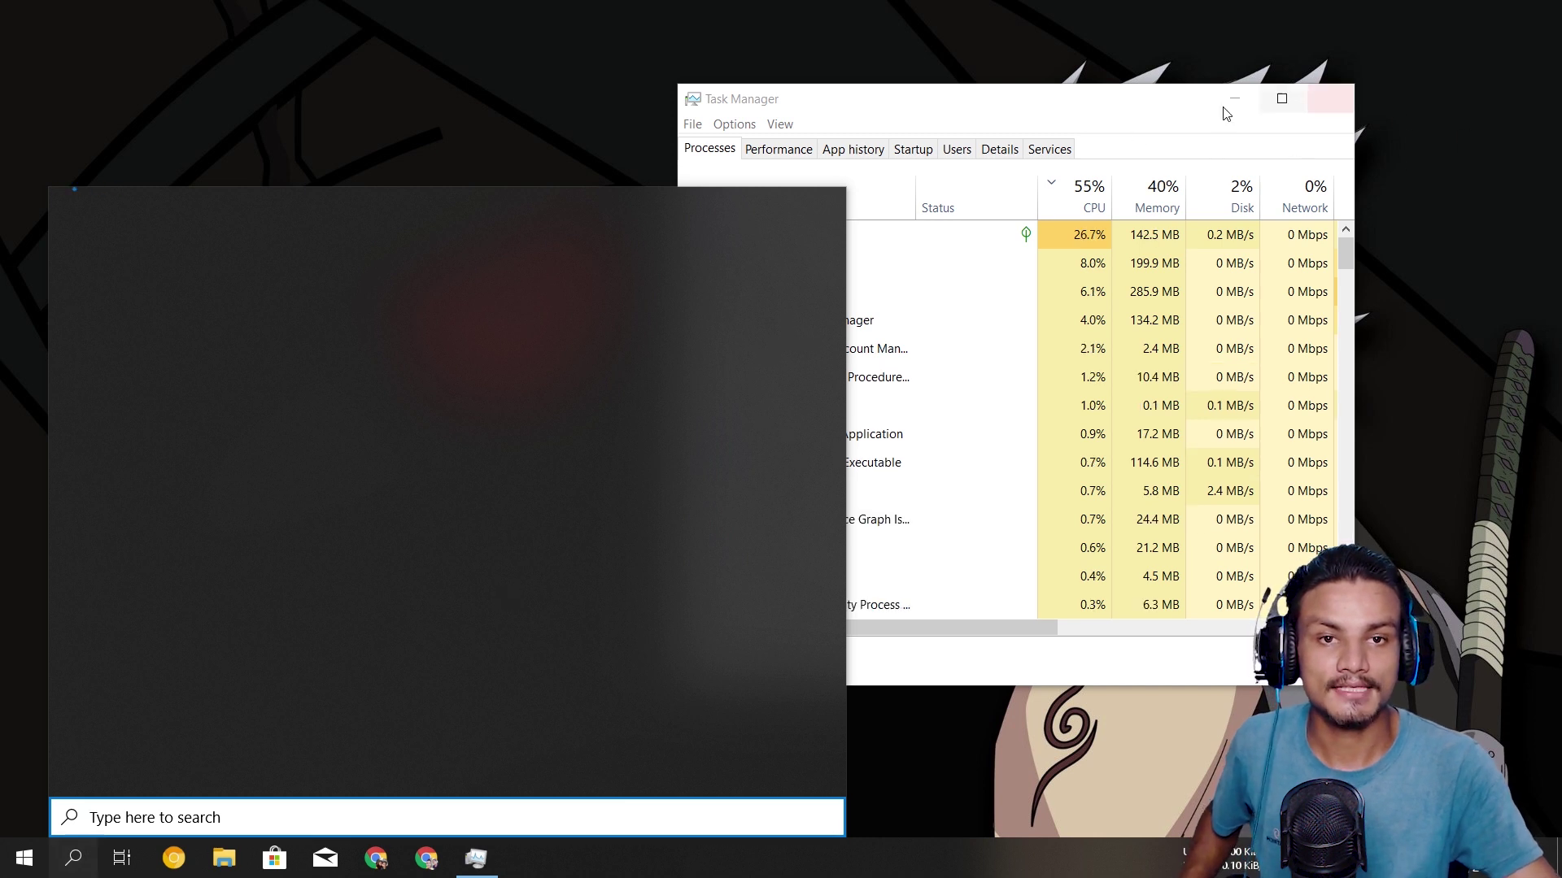
{"action": "left_click", "coordinate": [1147, 114]}
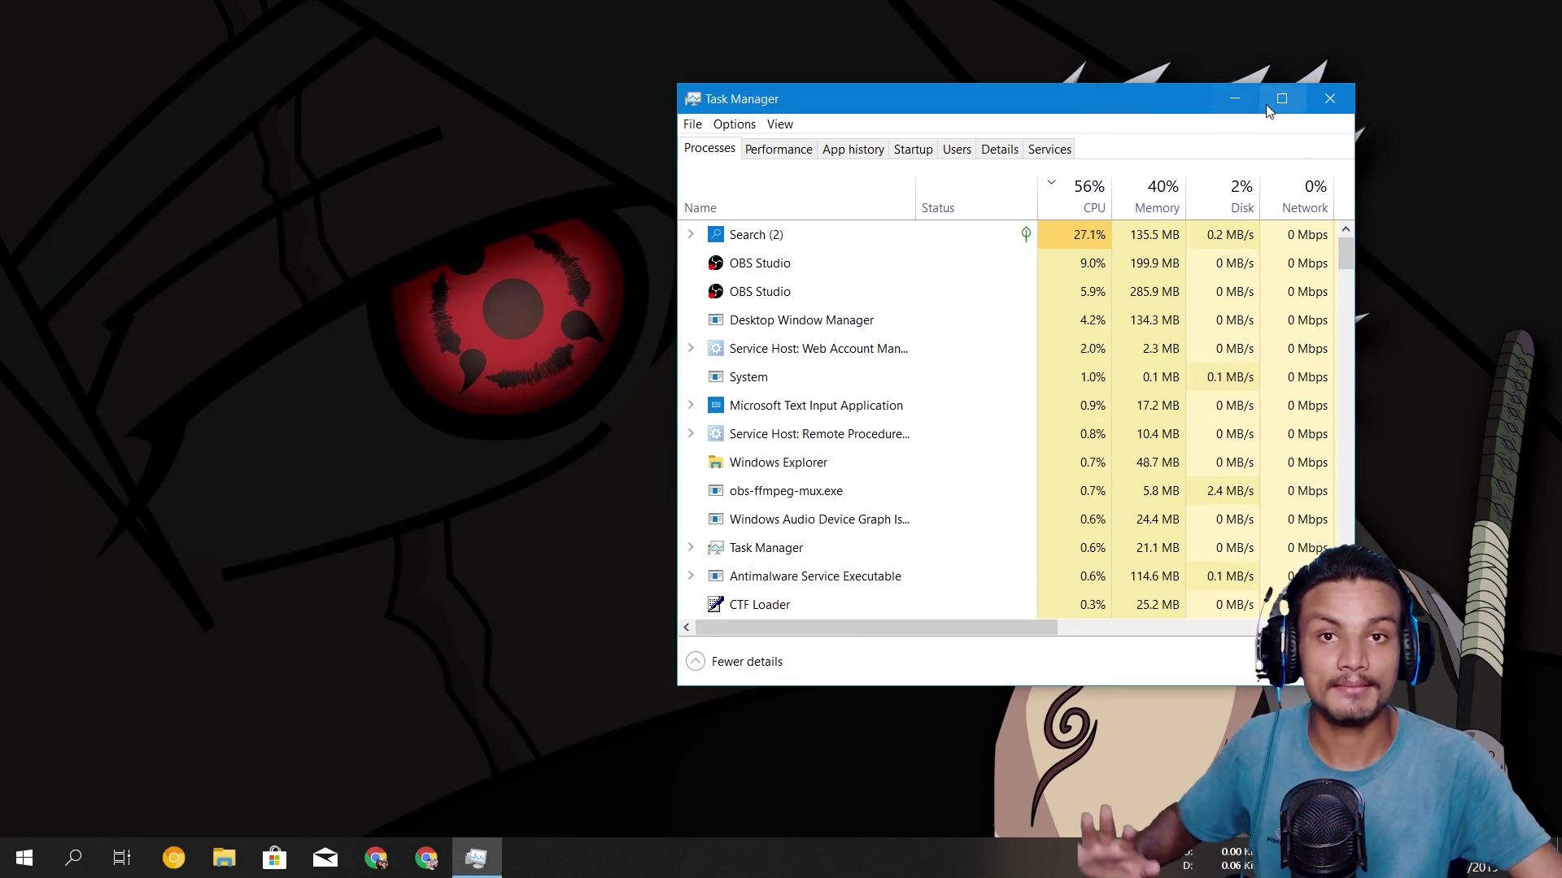
Step: Close Task Manager, open Windows Settings from Start, and test search with a throwaway query
{"action": "left_click", "coordinate": [1327, 101]}
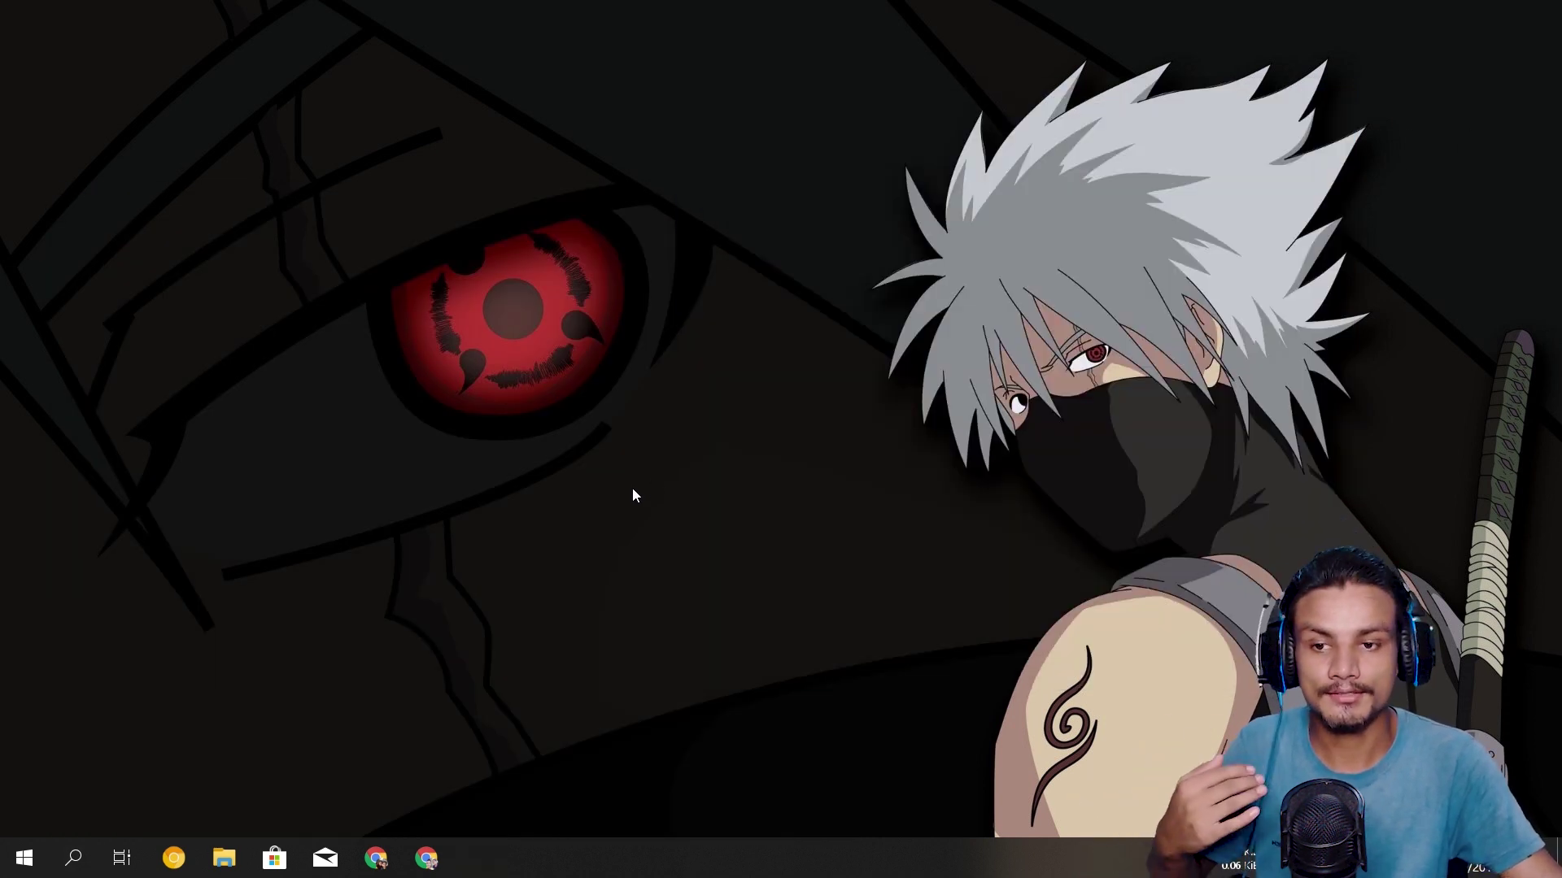
{"action": "left_click", "coordinate": [24, 858]}
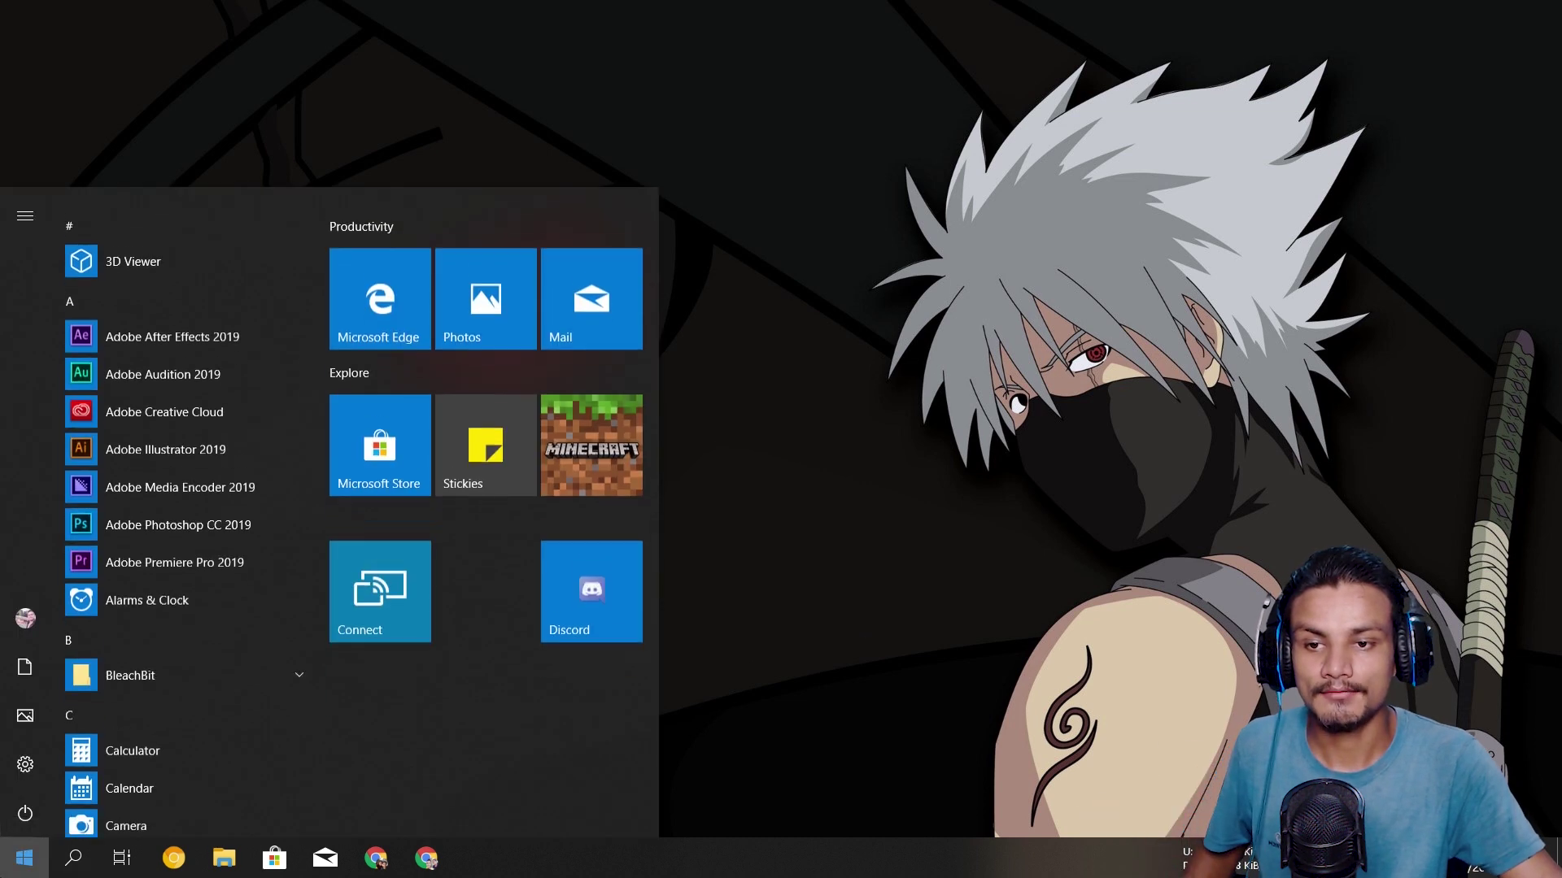
{"action": "left_click", "coordinate": [25, 765]}
{"action": "left_click", "coordinate": [72, 858]}
{"action": "type", "text": "tgtghtyy"}
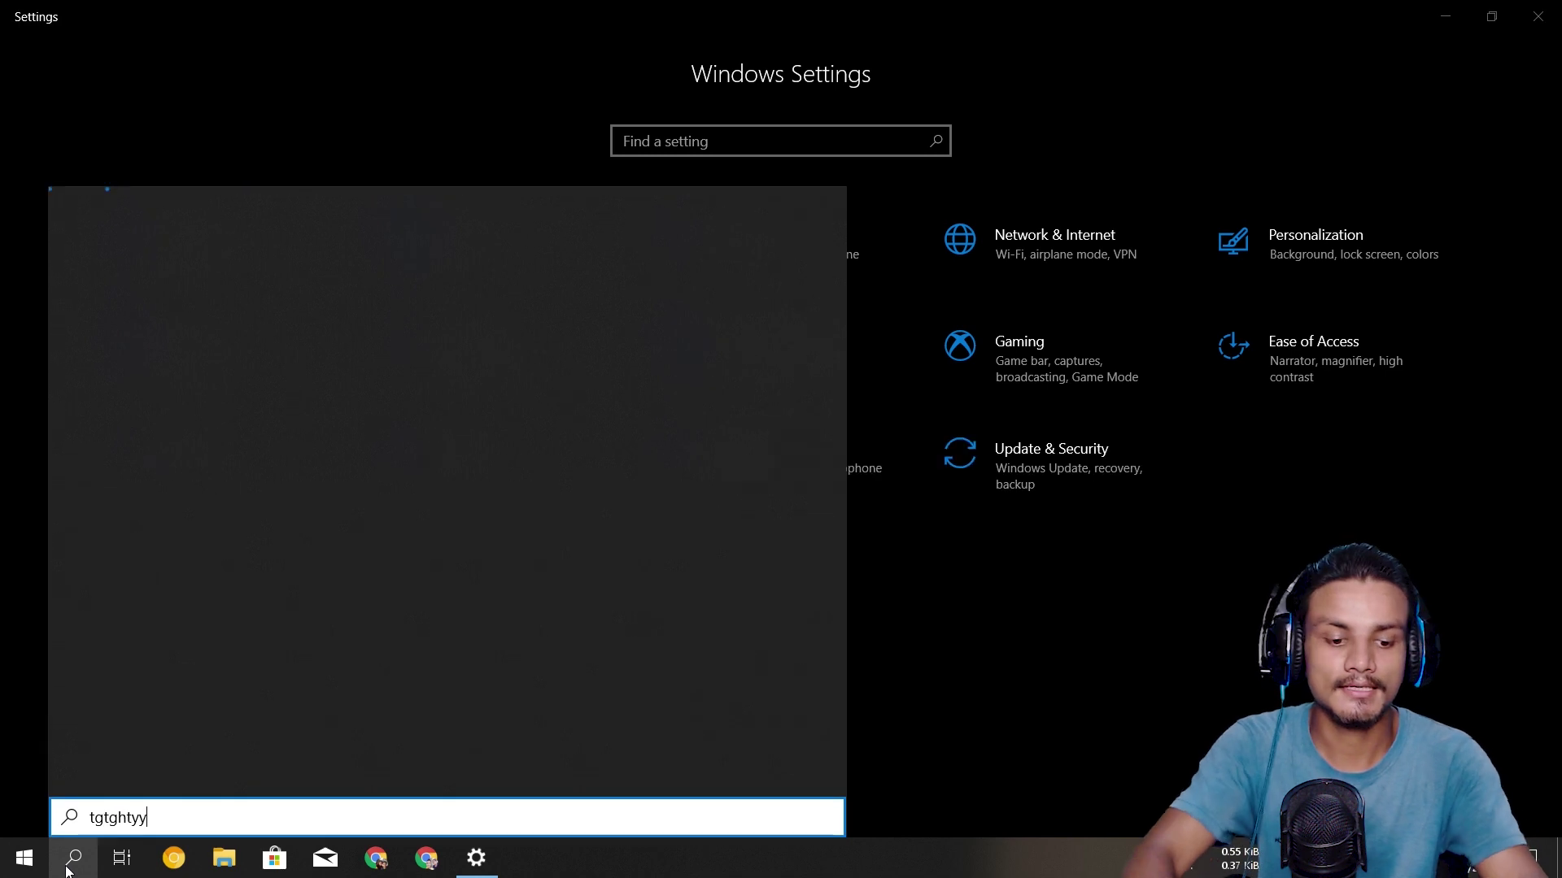
{"action": "key", "text": "BackSpace"}
{"action": "key", "text": "BackSpace"}
{"action": "key", "text": "BackSpace"}
{"action": "key", "text": "BackSpace"}
{"action": "key", "text": "BackSpace"}
{"action": "key", "text": "BackSpace"}
{"action": "key", "text": "BackSpace"}
{"action": "key", "text": "BackSpace"}
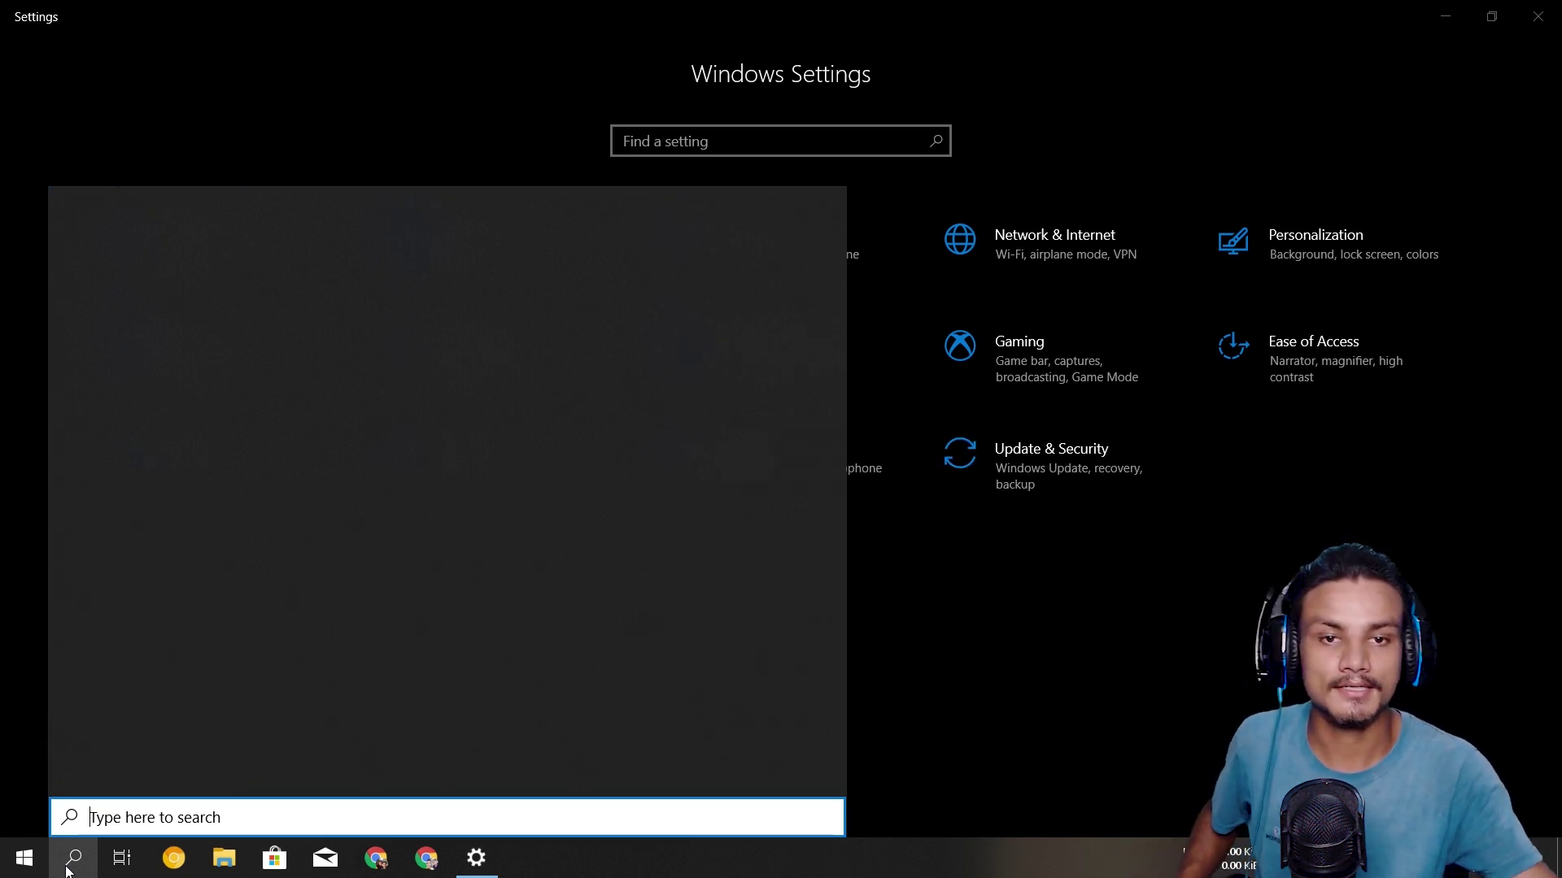
{"action": "left_click", "coordinate": [1014, 498]}
Step: View the Update & Security update history, noting KB4512941 installed 9/3/2019
{"action": "left_click", "coordinate": [1014, 496]}
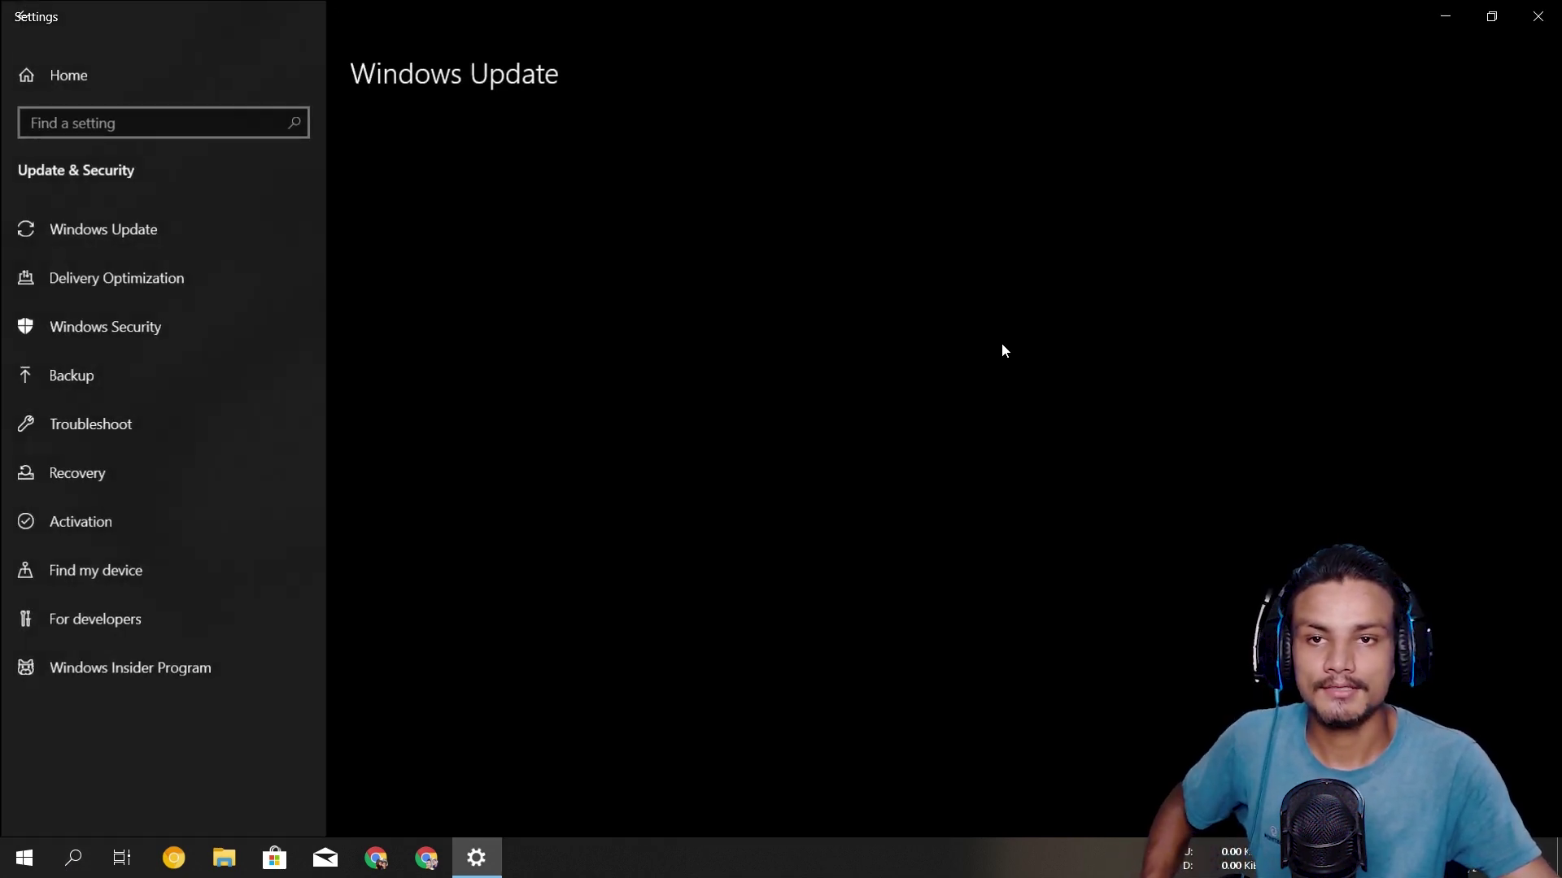
{"action": "left_click", "coordinate": [460, 379]}
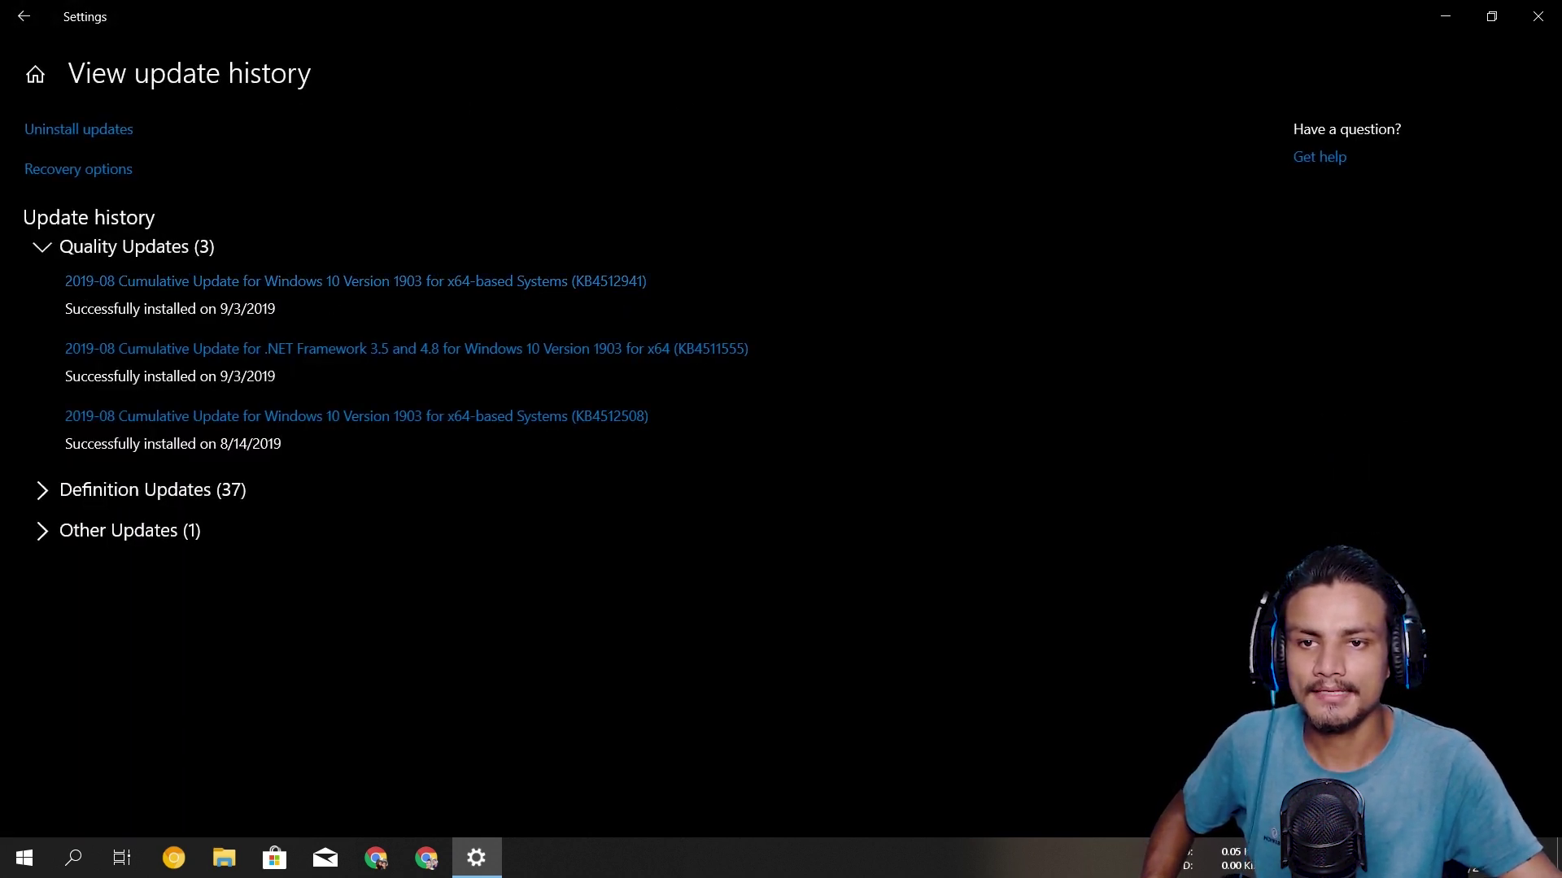
{"action": "left_click_drag", "start_coordinate": [216, 309], "coordinate": [275, 309]}
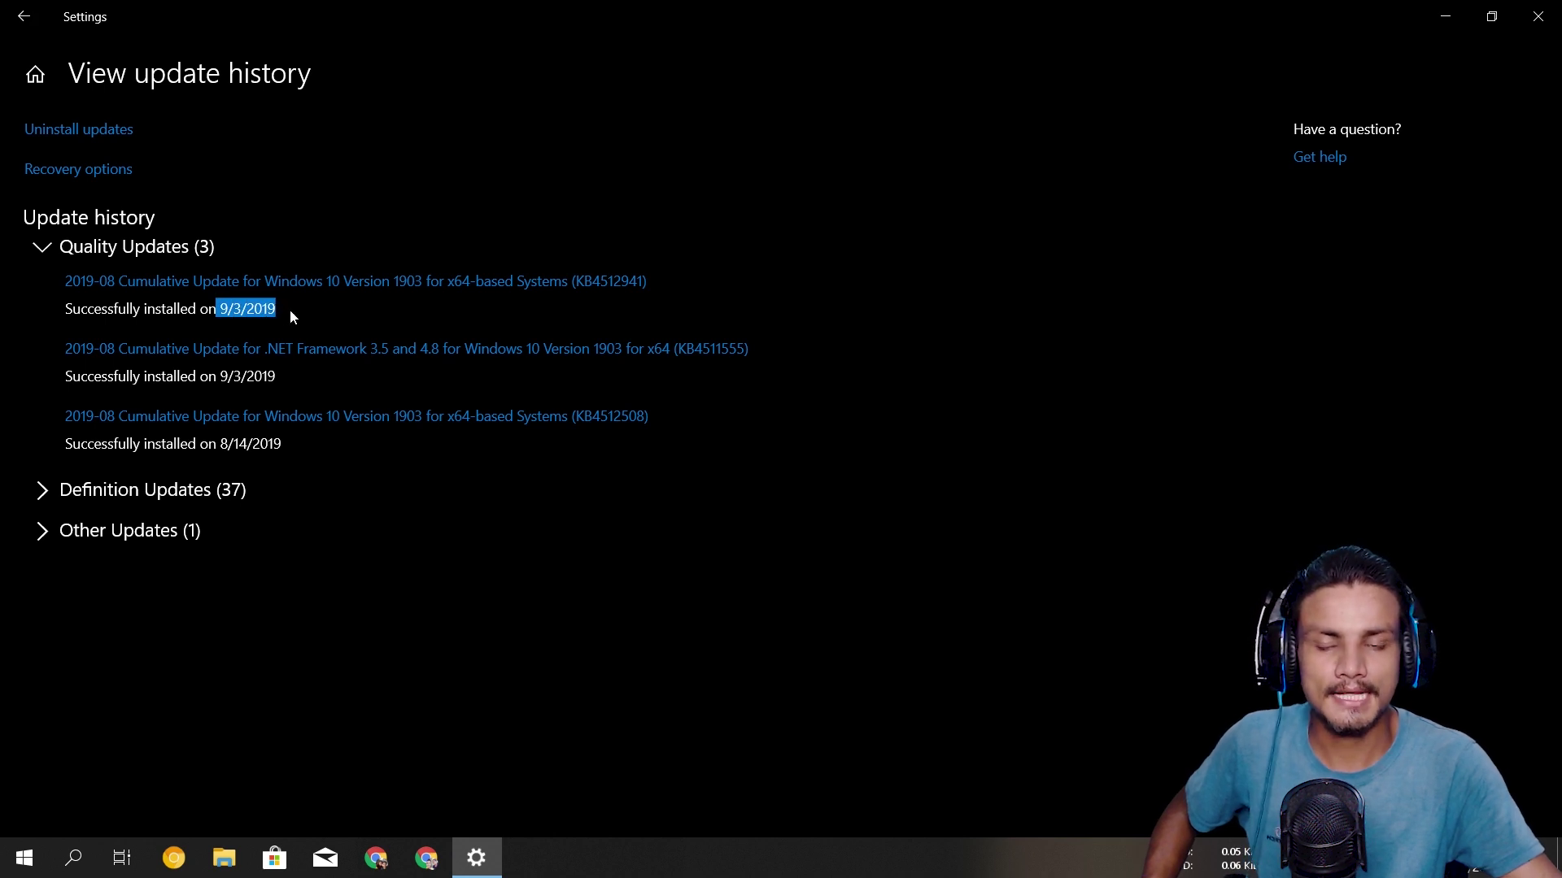
{"action": "left_click", "coordinate": [249, 309]}
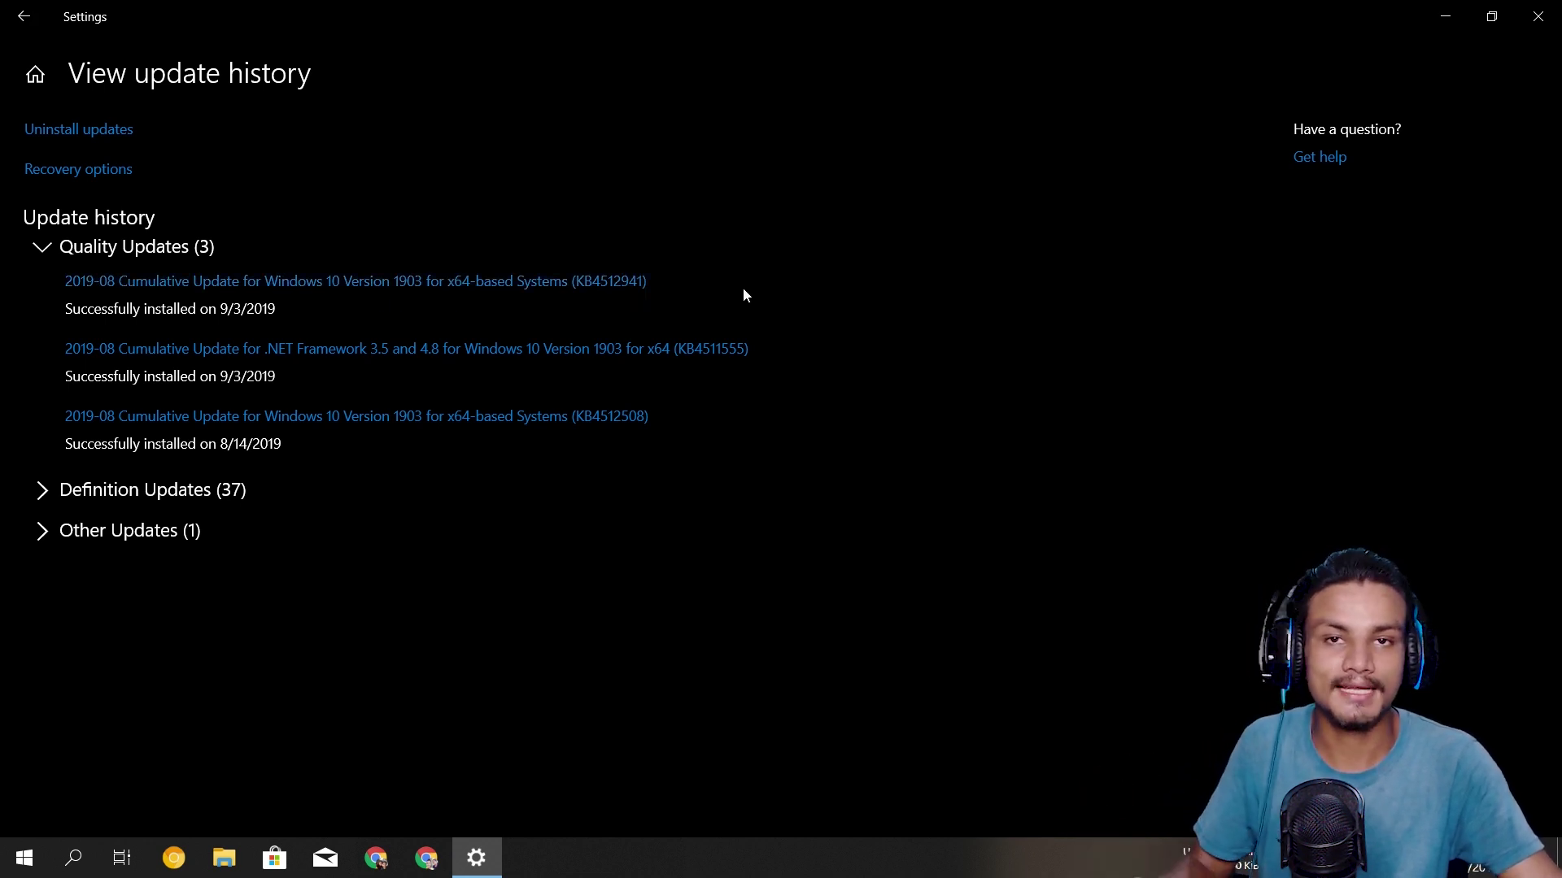
Step: Reopen Task Manager, test search by typing 'te', then close Task Manager
{"action": "right_click", "coordinate": [812, 851]}
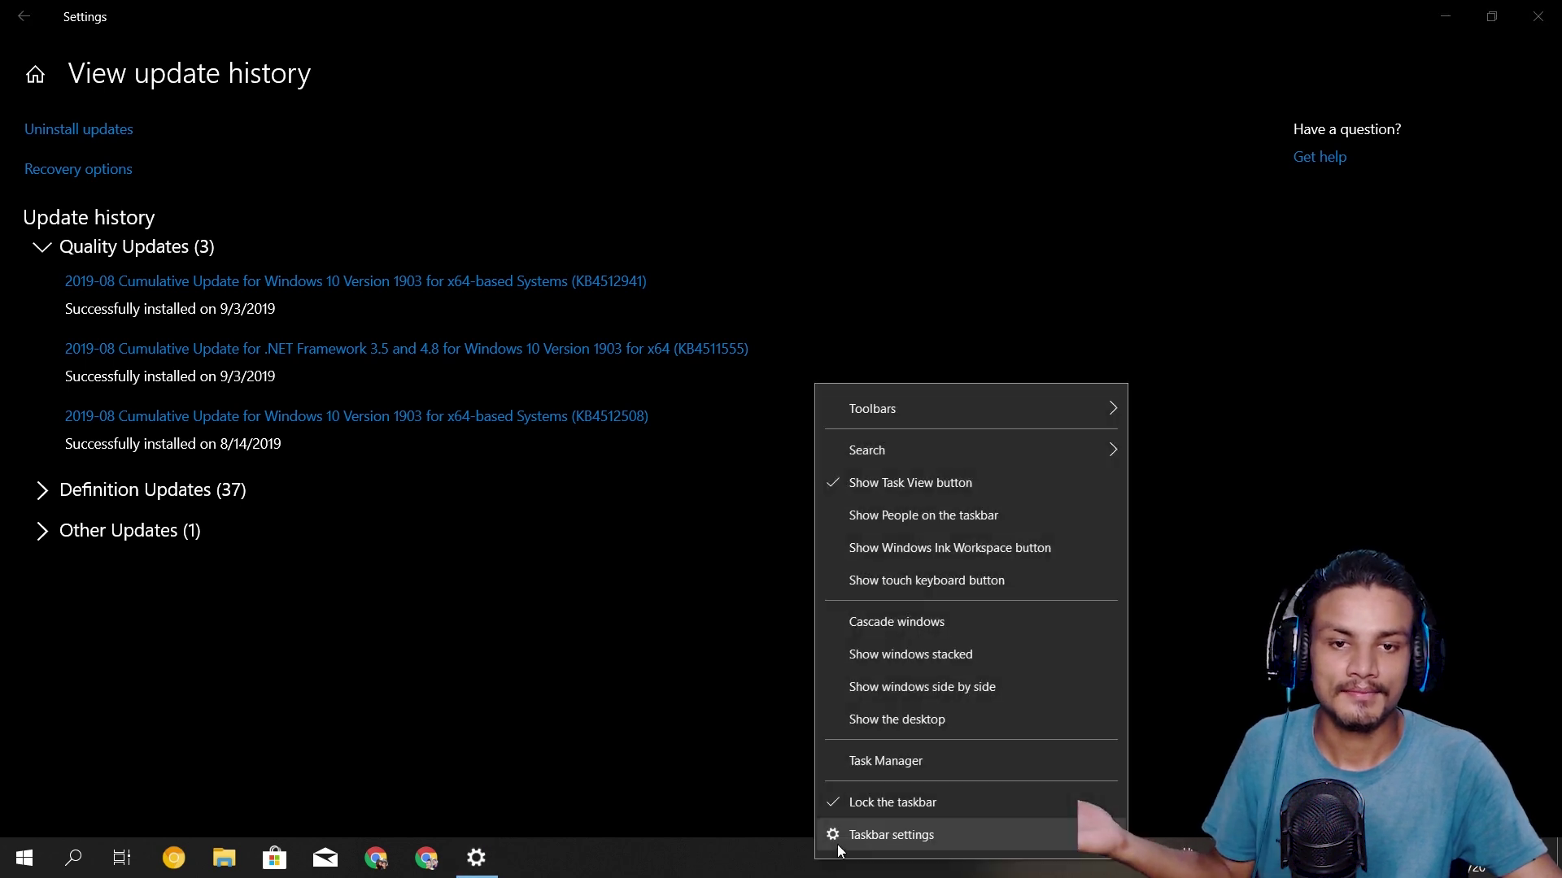
{"action": "left_click", "coordinate": [945, 752]}
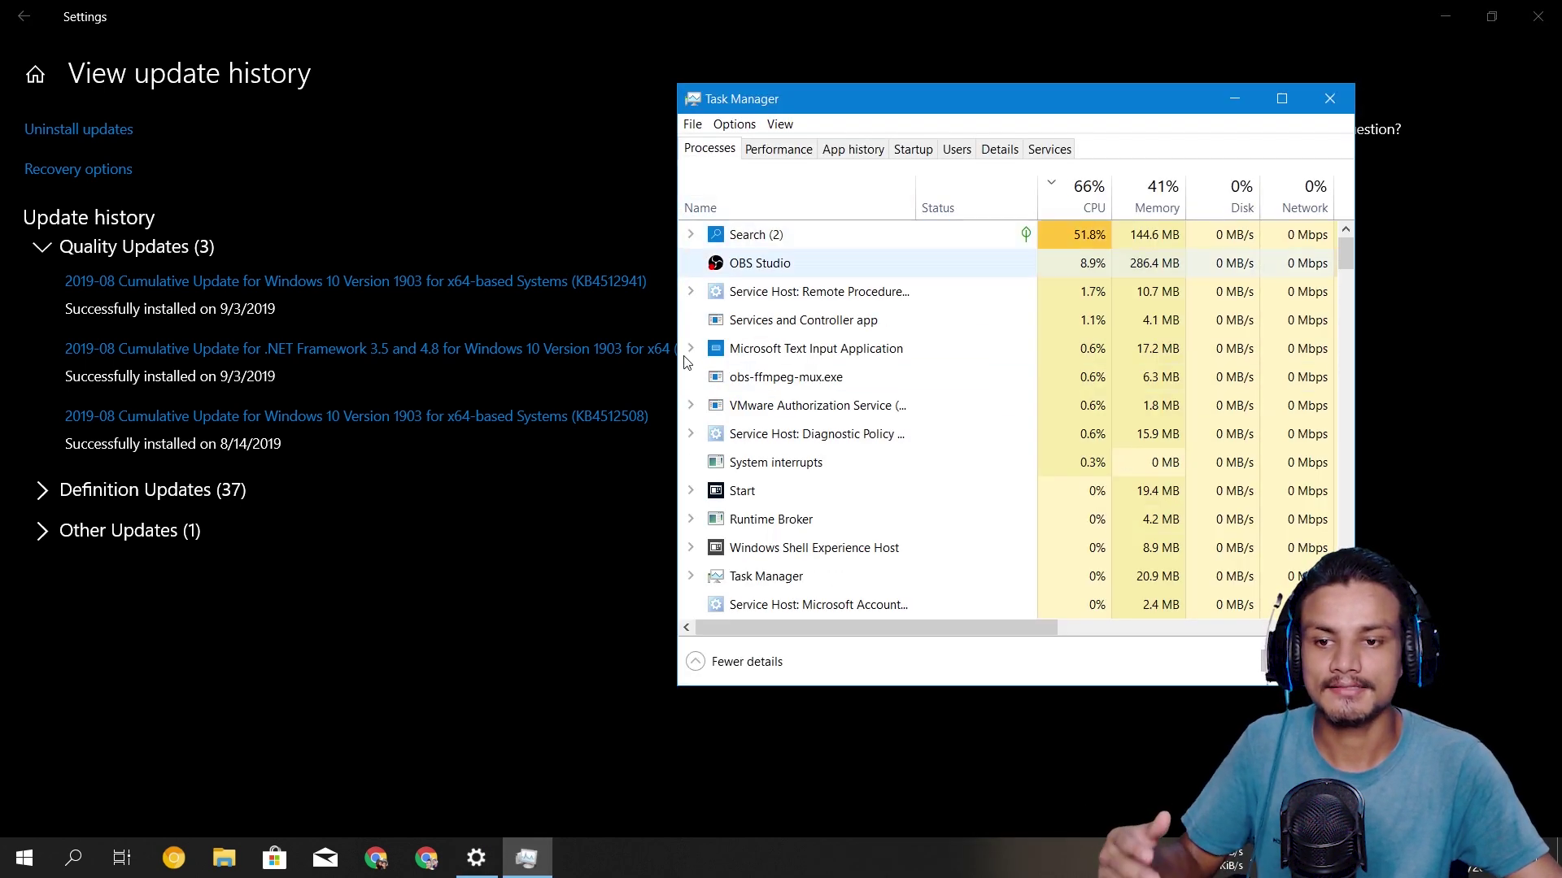
{"action": "left_click", "coordinate": [73, 858]}
{"action": "type", "text": "te"}
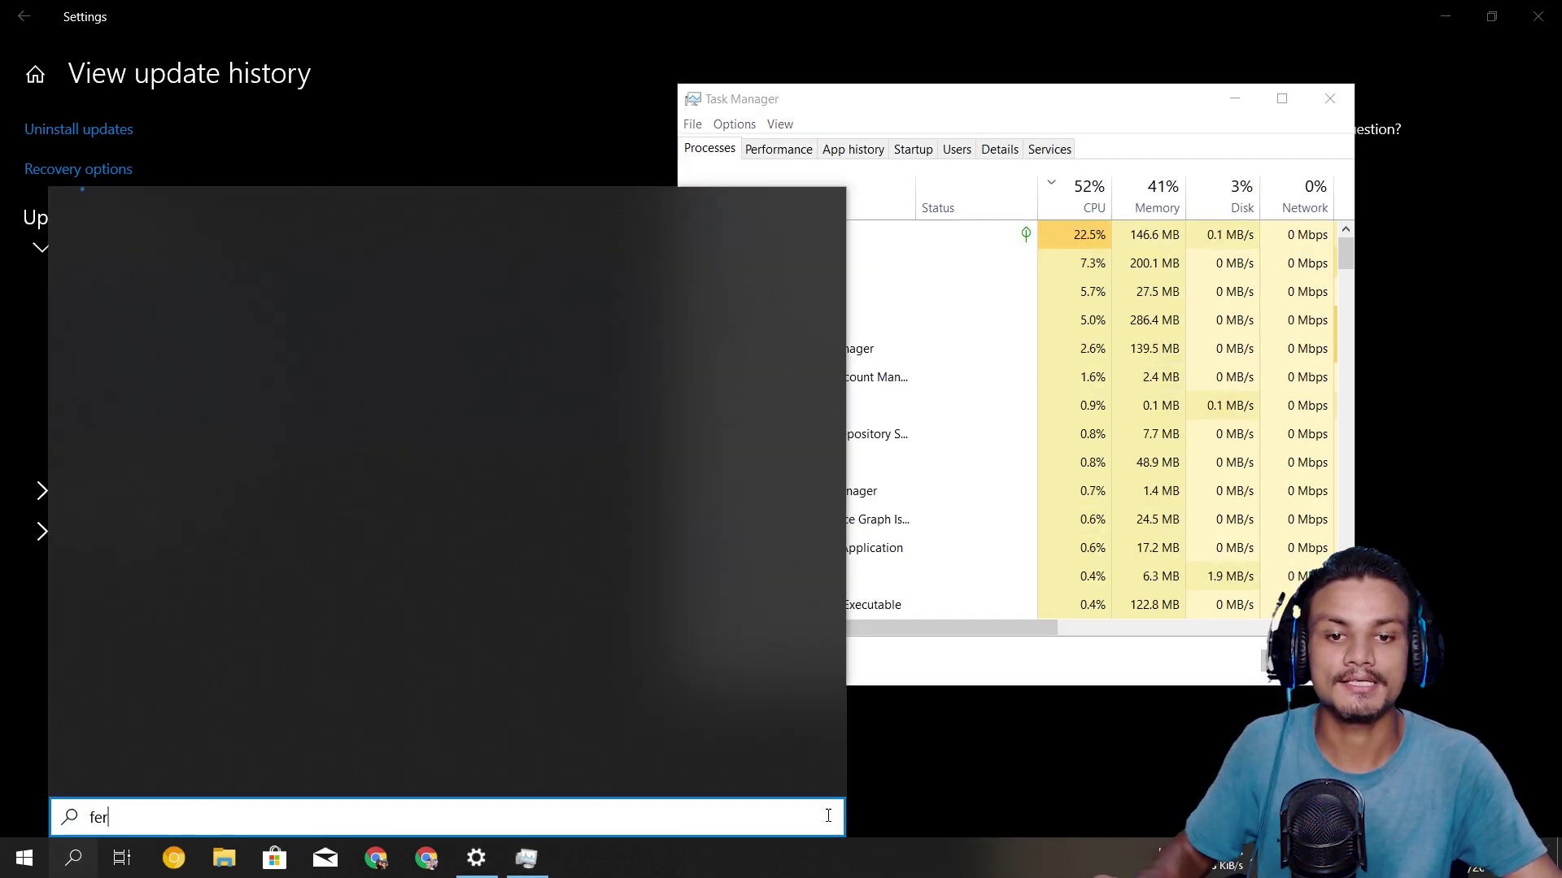
{"action": "key", "text": "Escape"}
{"action": "left_click", "coordinate": [1330, 98]}
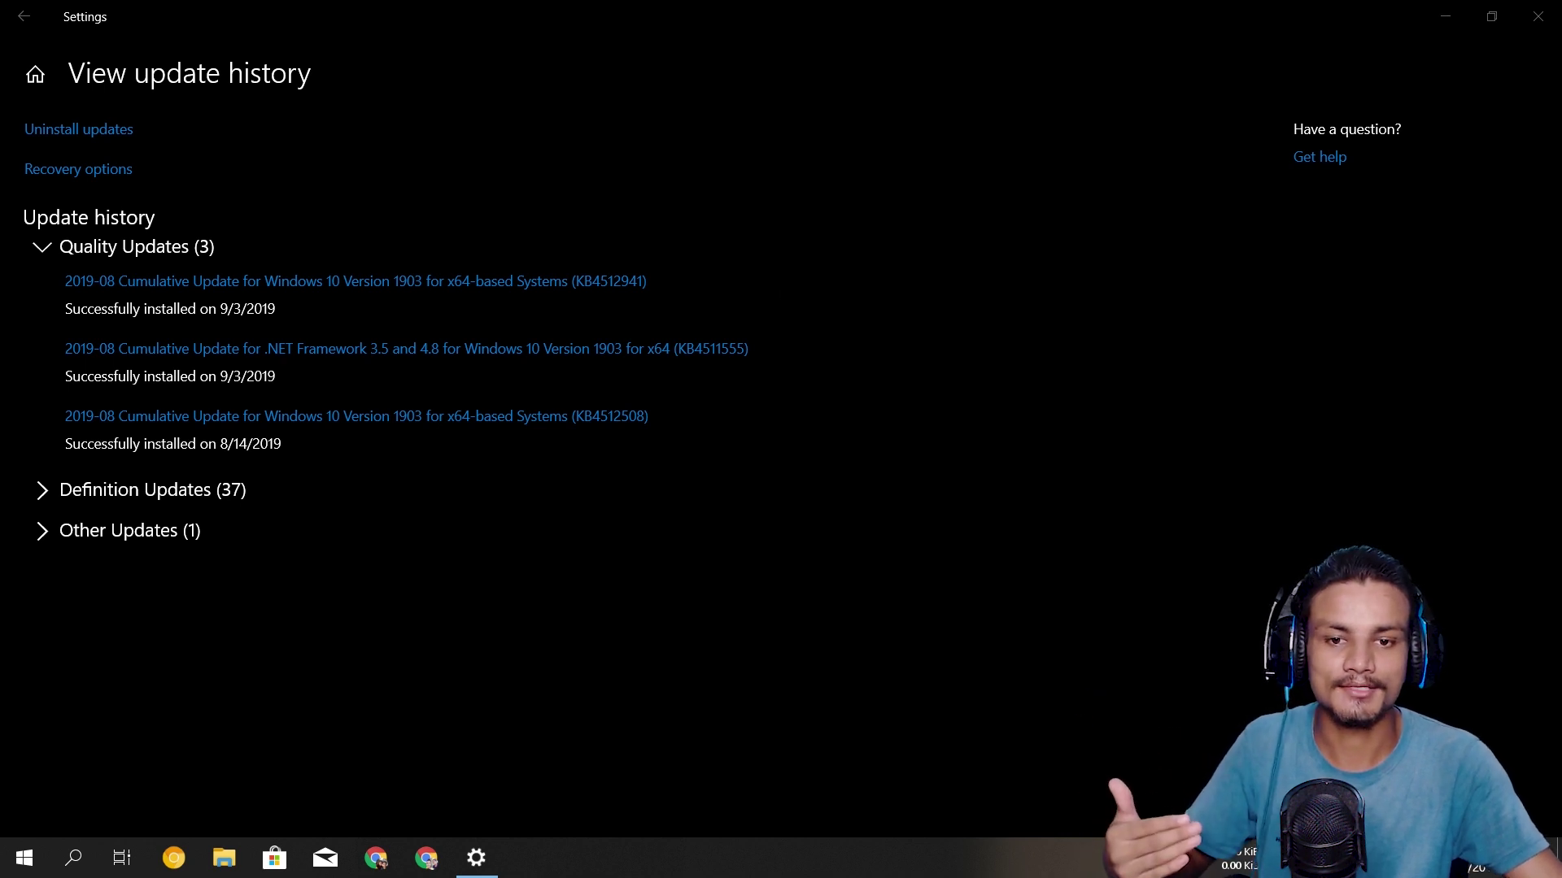
{"action": "right_click", "coordinate": [799, 858]}
{"action": "left_click", "coordinate": [895, 758]}
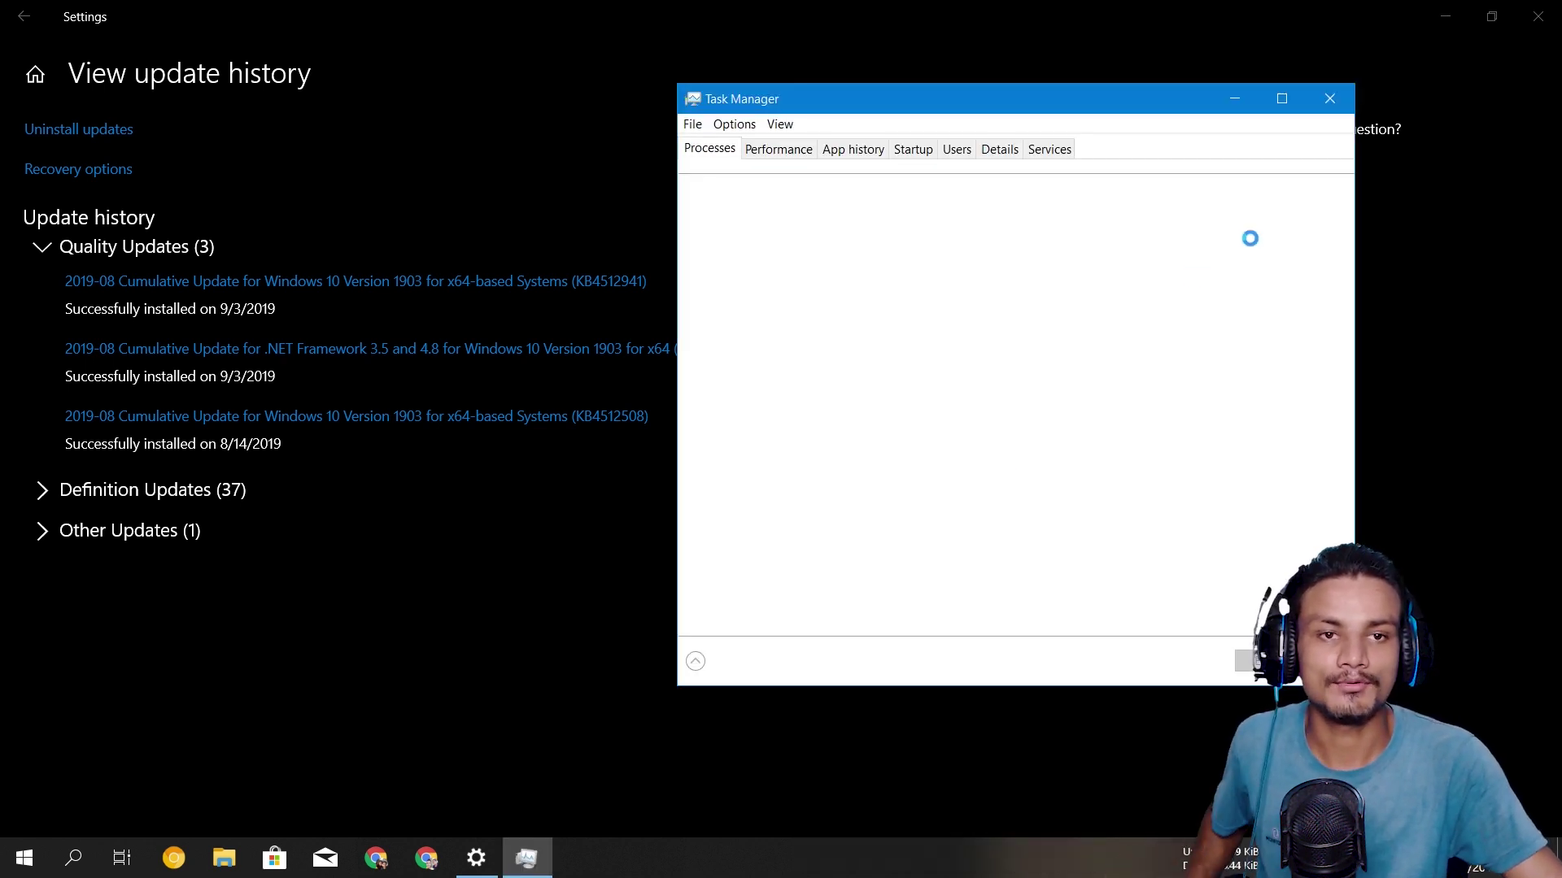
{"action": "left_click", "coordinate": [1326, 101]}
{"action": "right_click", "coordinate": [900, 852]}
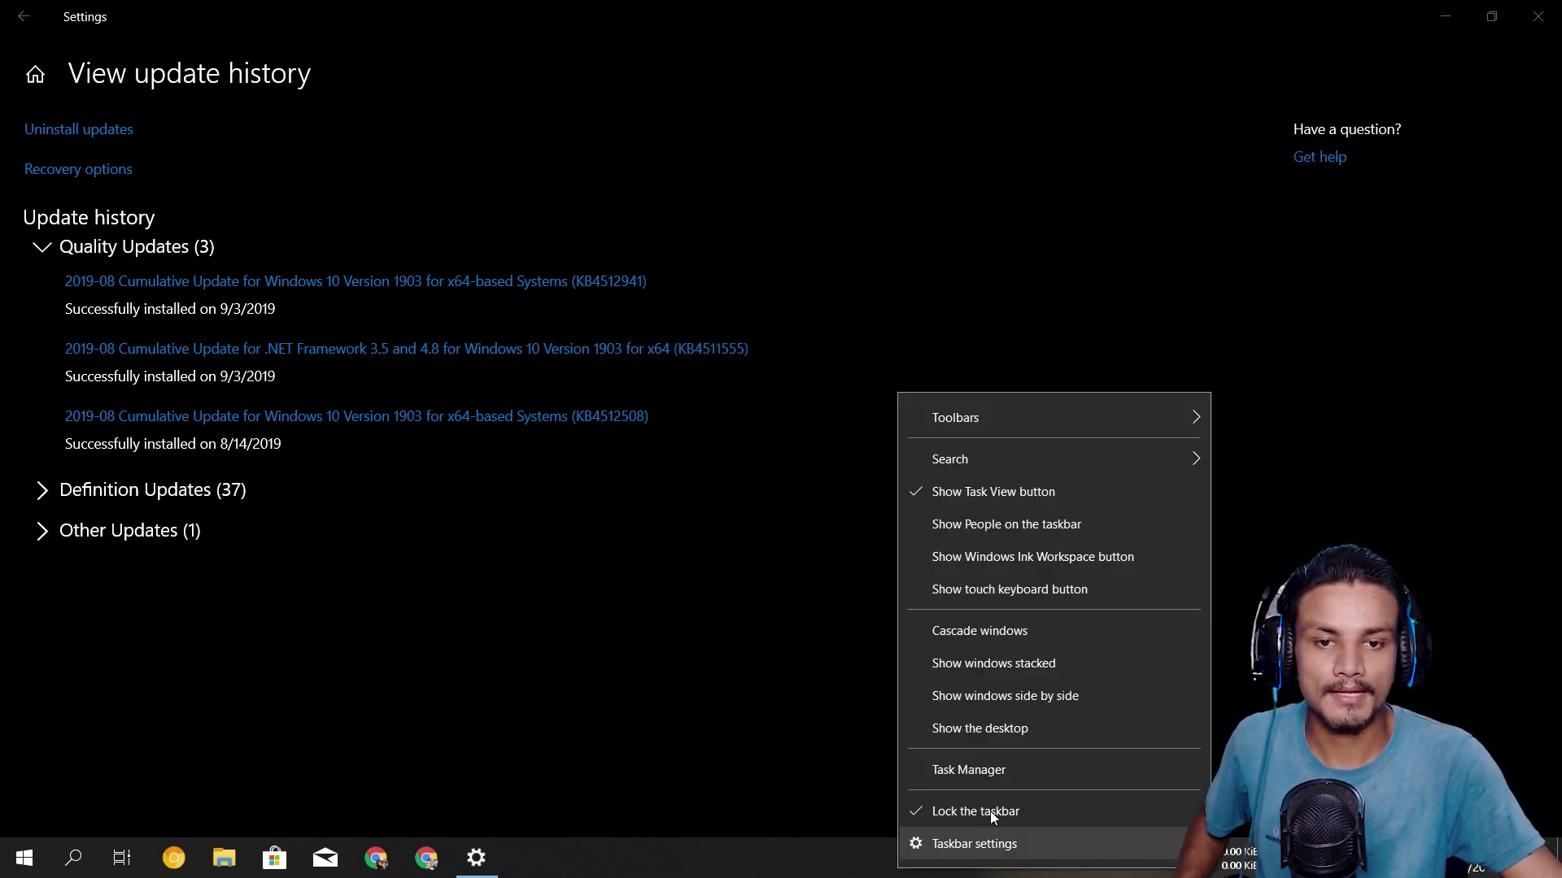
{"action": "left_click", "coordinate": [1008, 768]}
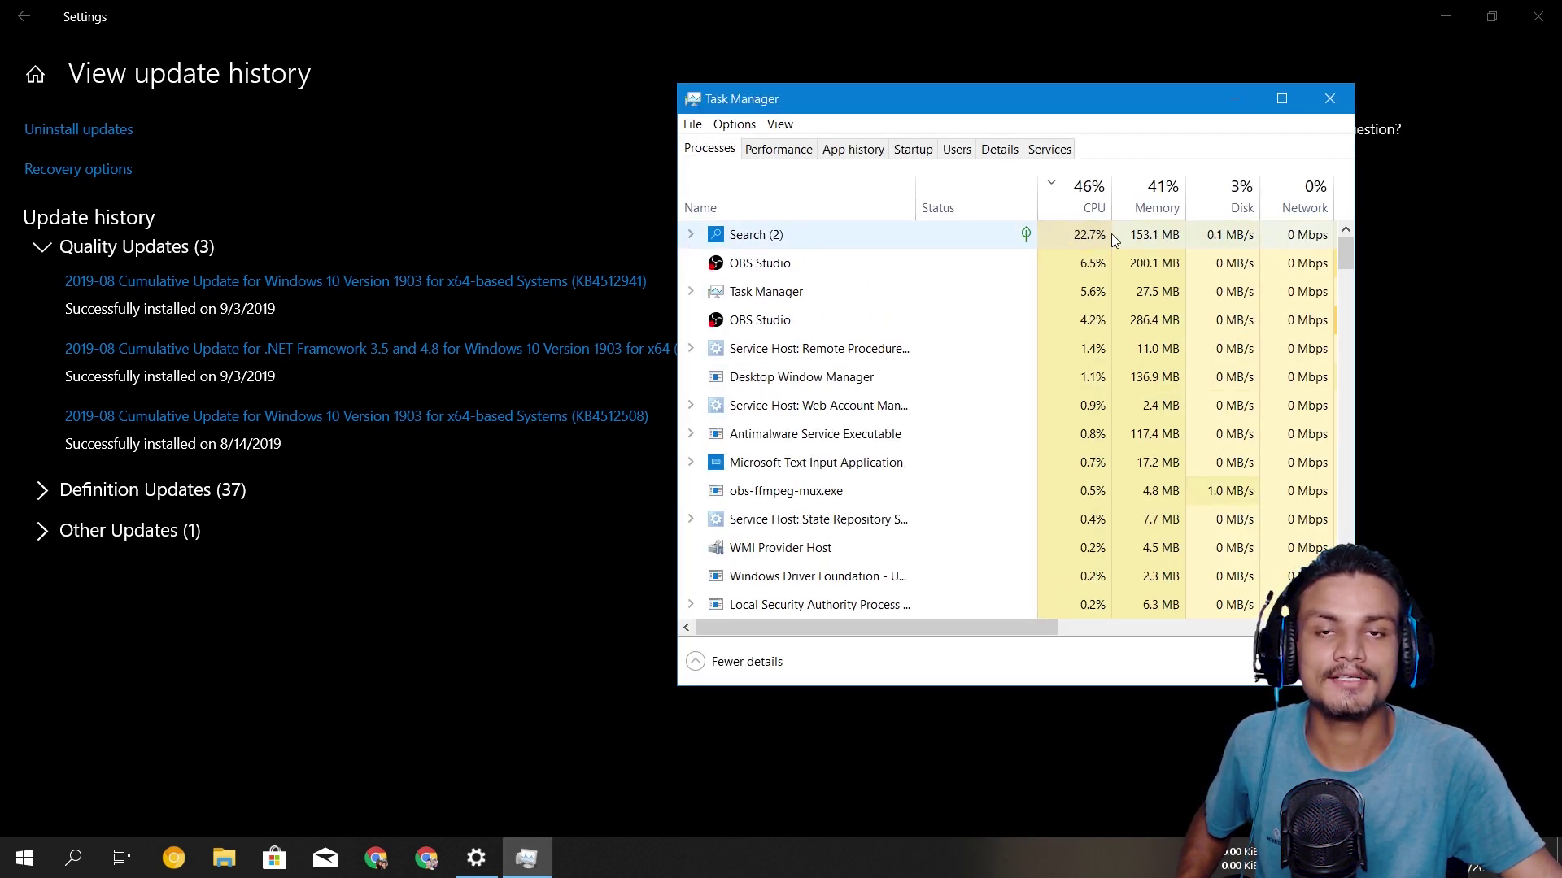
{"action": "left_click", "coordinate": [1330, 98]}
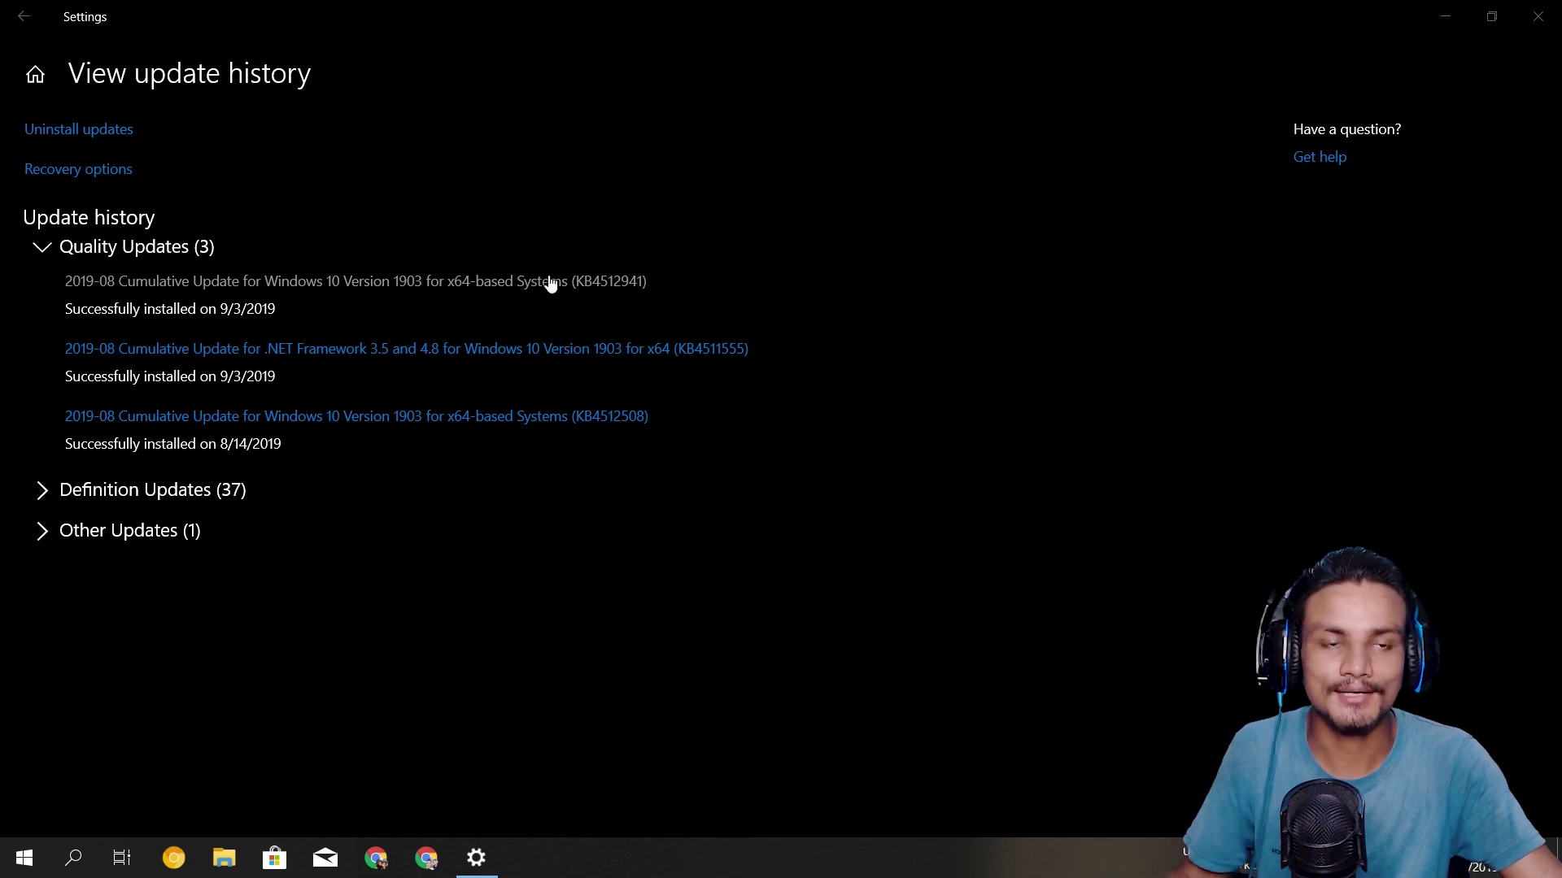
Step: Close and relaunch Windows Settings, then scroll the Start app list down to Camera
{"action": "left_click", "coordinate": [1537, 16]}
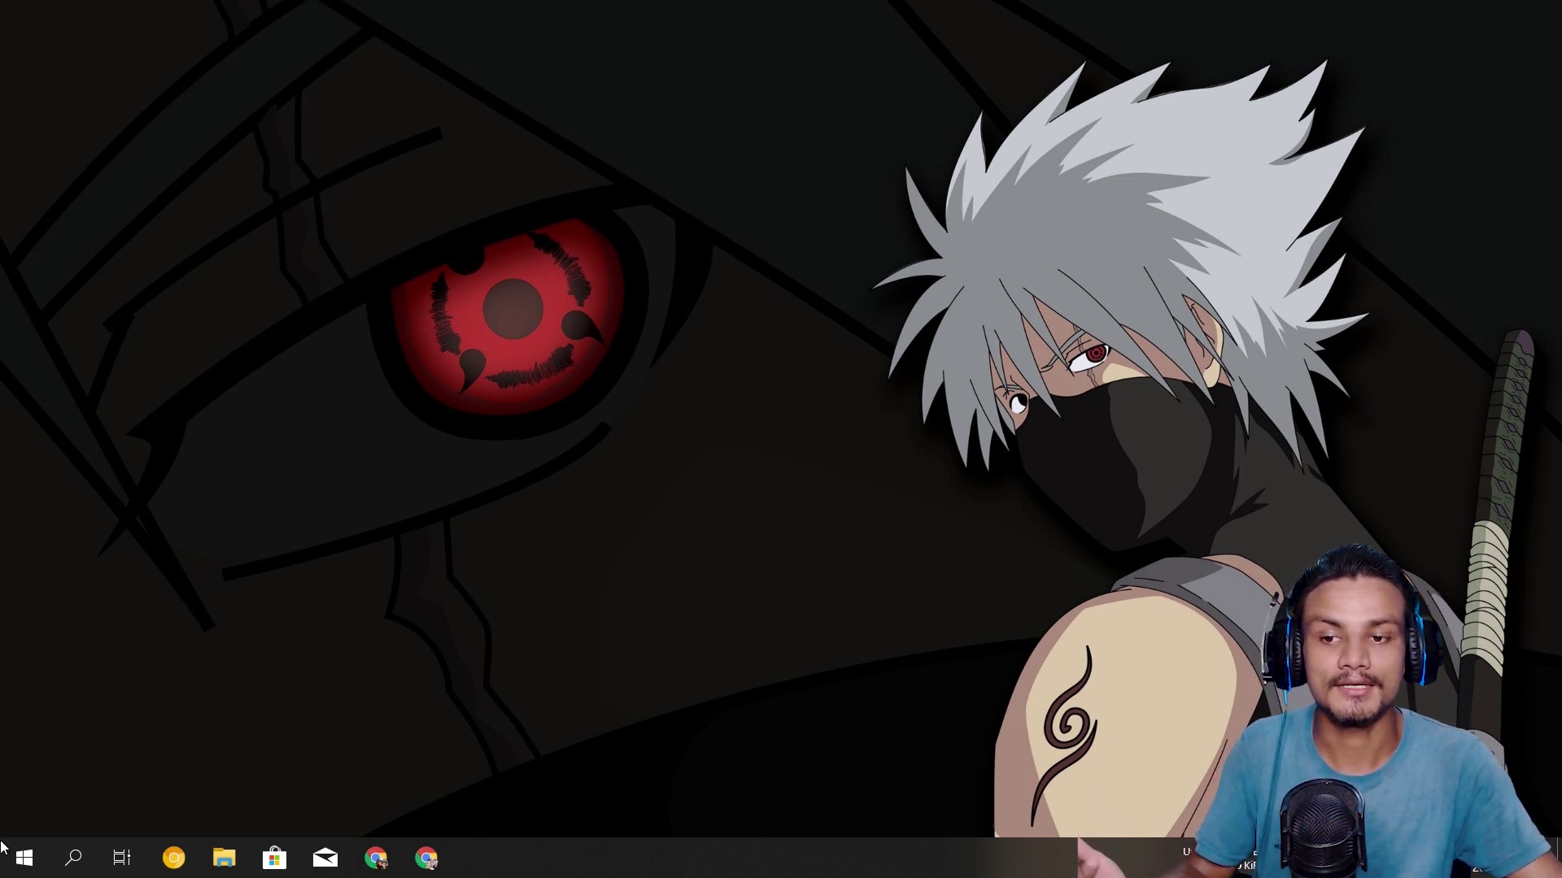
{"action": "key", "text": "super"}
{"action": "left_click", "coordinate": [28, 768]}
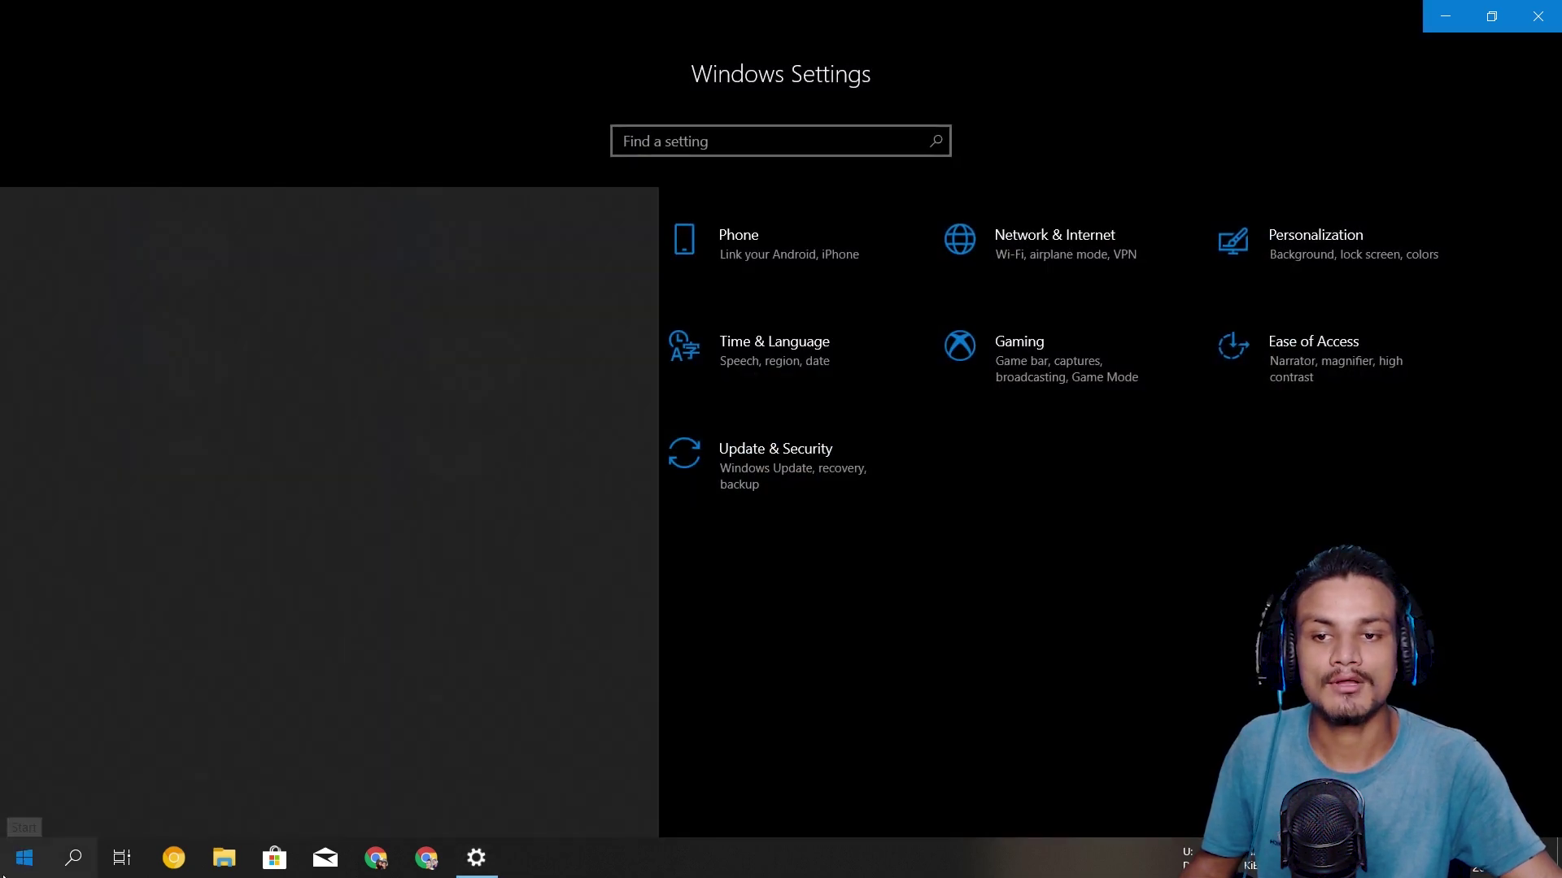
{"action": "left_click", "coordinate": [3, 874]}
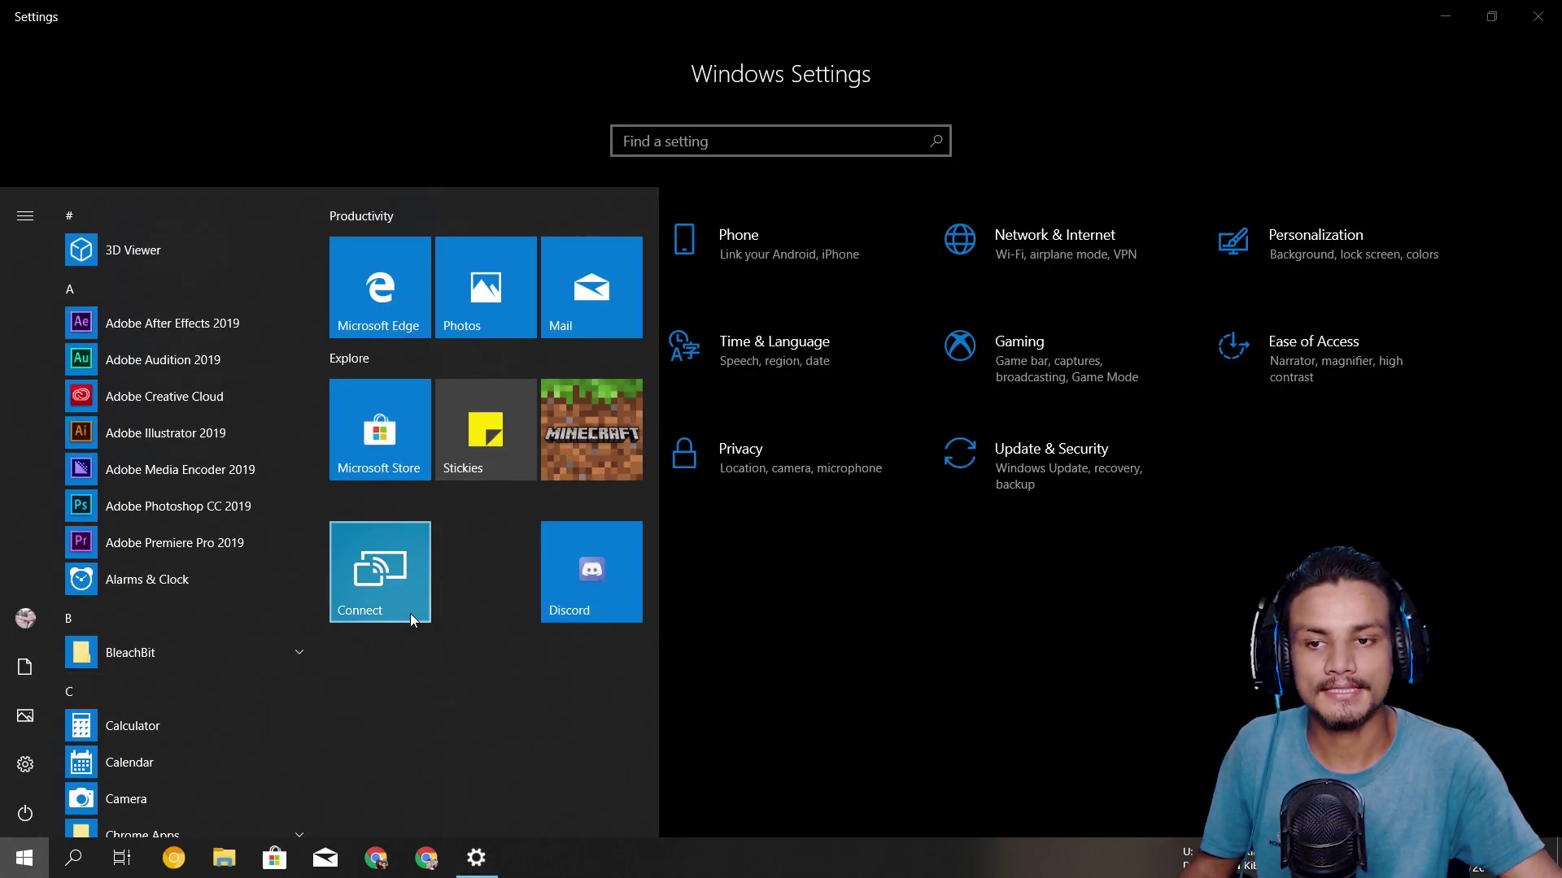
{"action": "scroll", "coordinate": [208, 680], "scroll_direction": "down", "scroll_amount": 4}
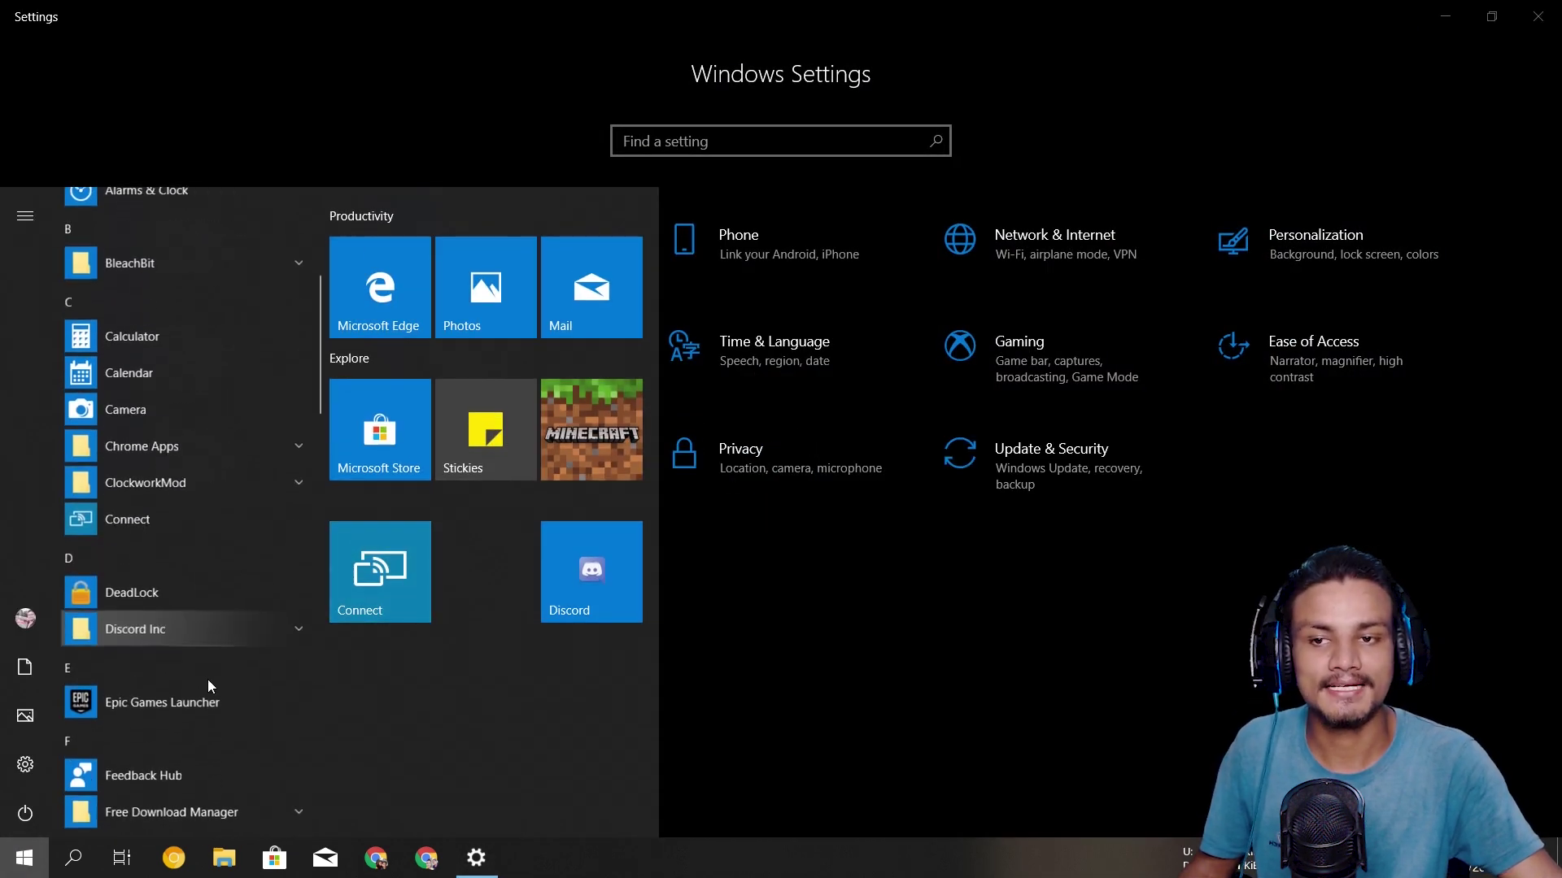
Step: Launch Camera, which shows 'Can't start your camera' error 0xA00F429F, and close it
{"action": "left_click", "coordinate": [229, 409]}
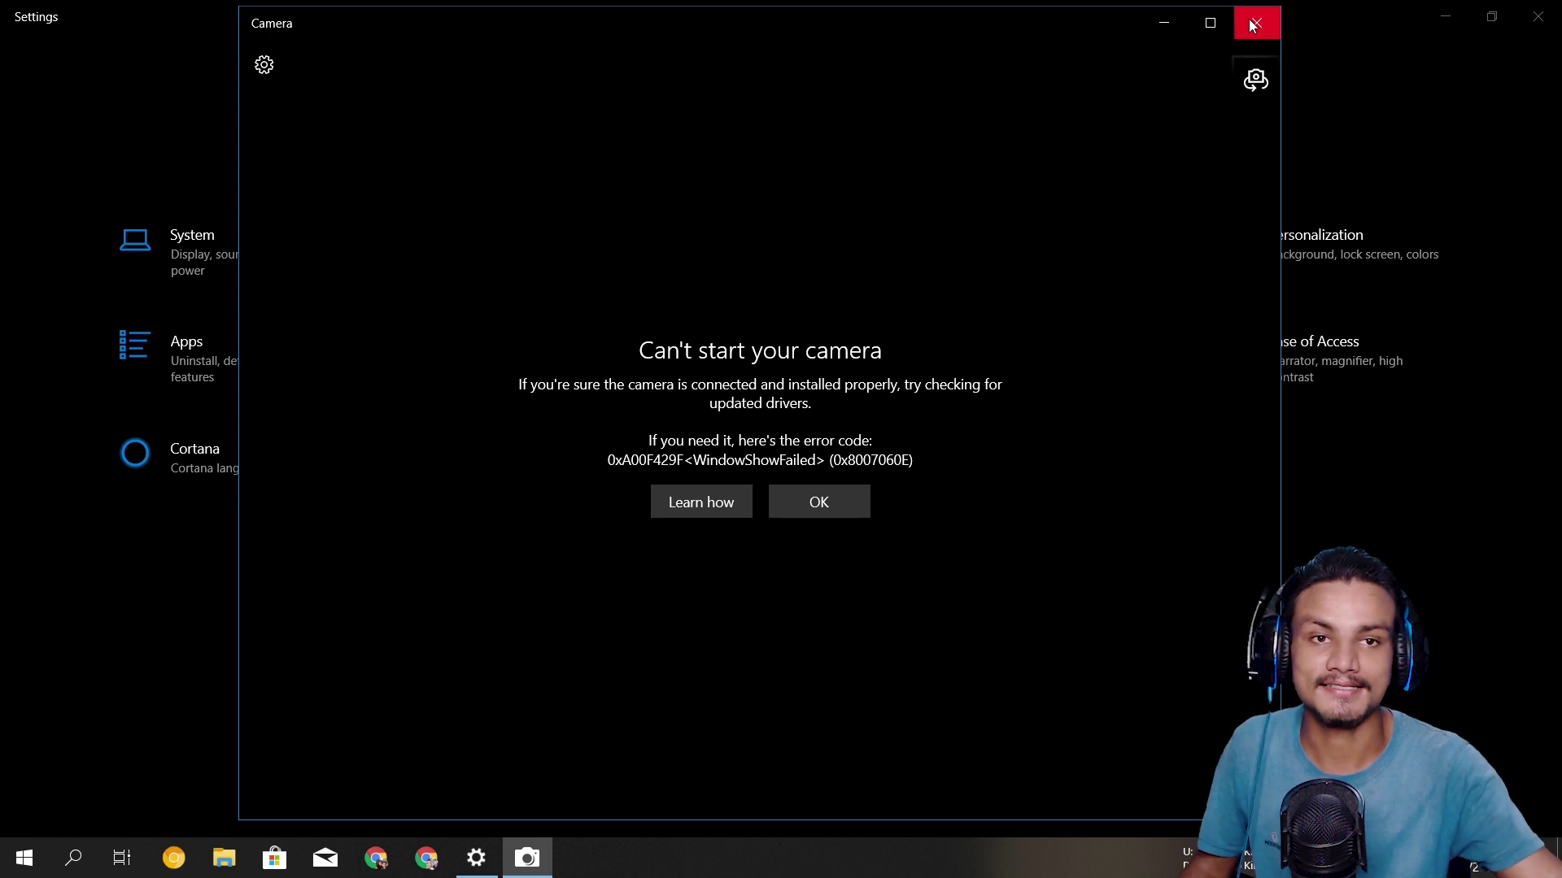
{"action": "left_click", "coordinate": [1252, 23]}
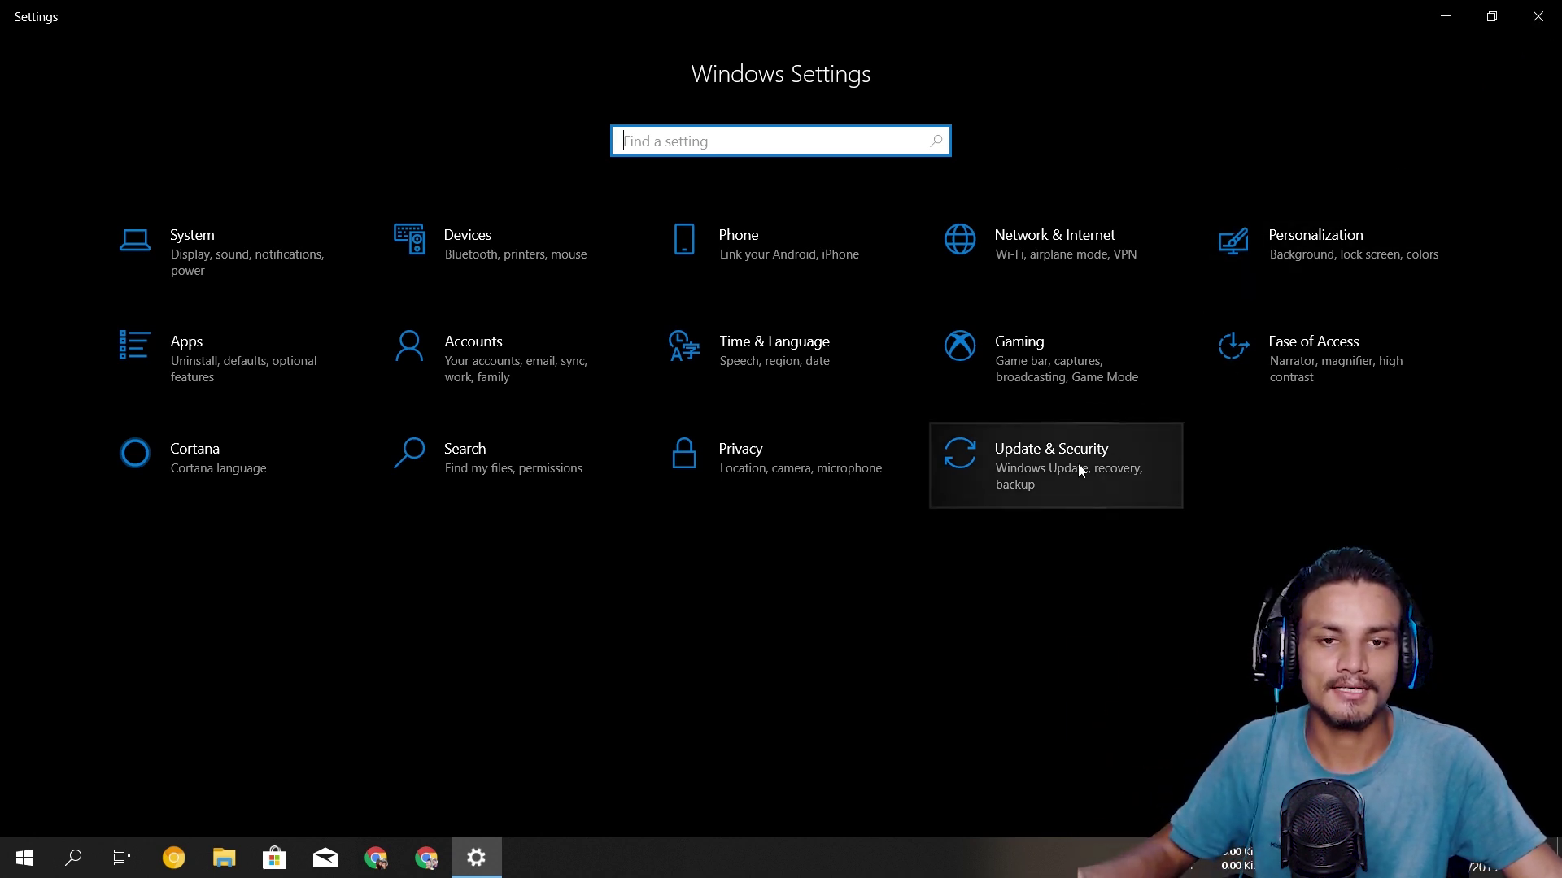
Step: Close Windows Settings, then open and close Task Manager from the taskbar menu
{"action": "left_click", "coordinate": [88, 853]}
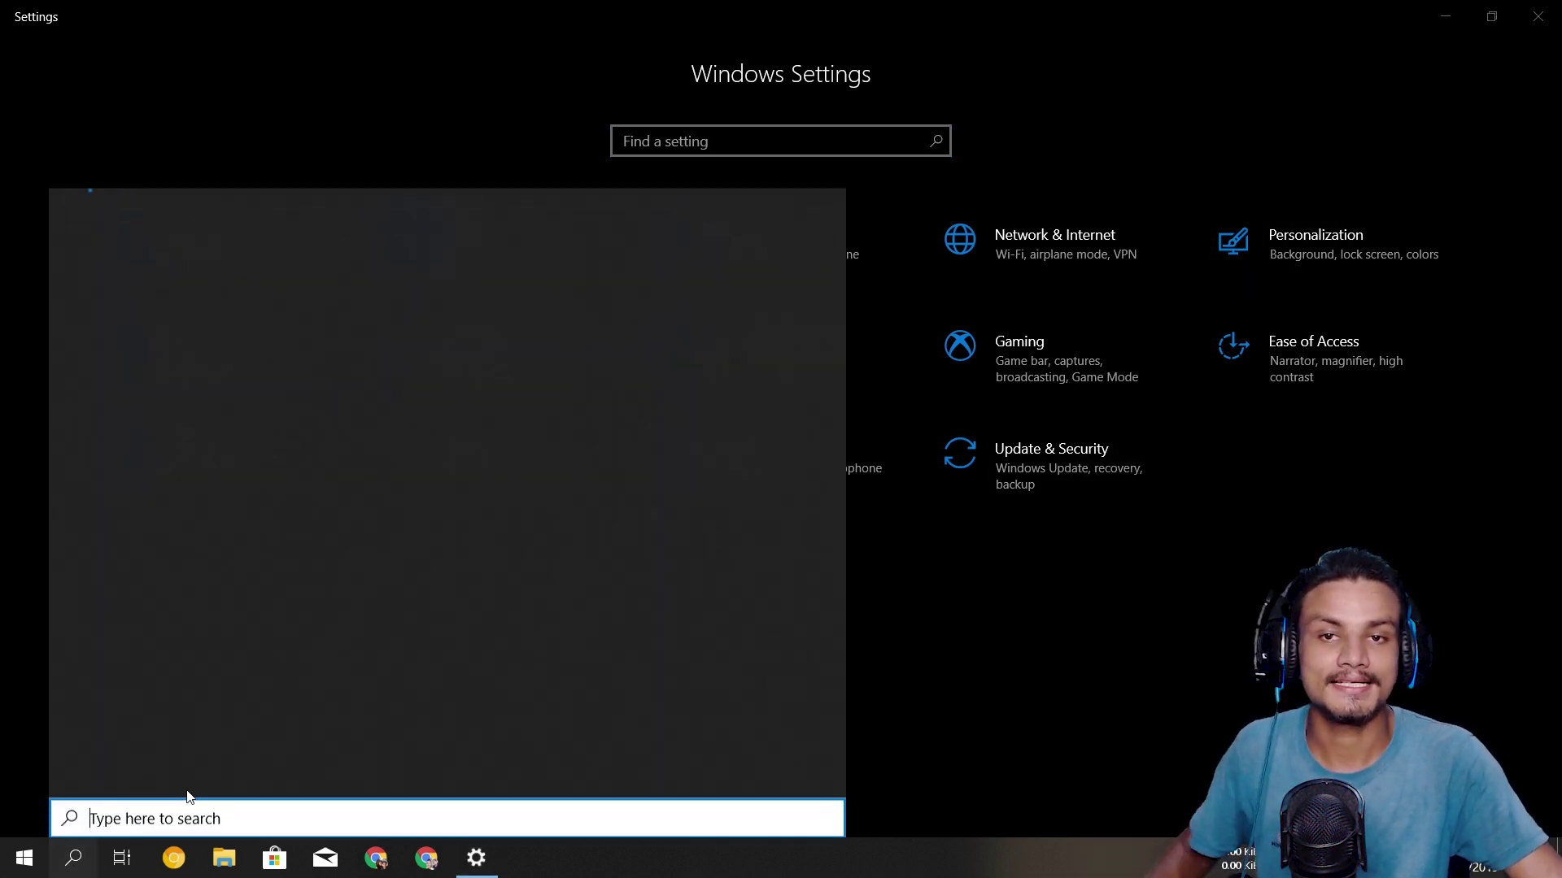
{"action": "left_click", "coordinate": [1537, 16]}
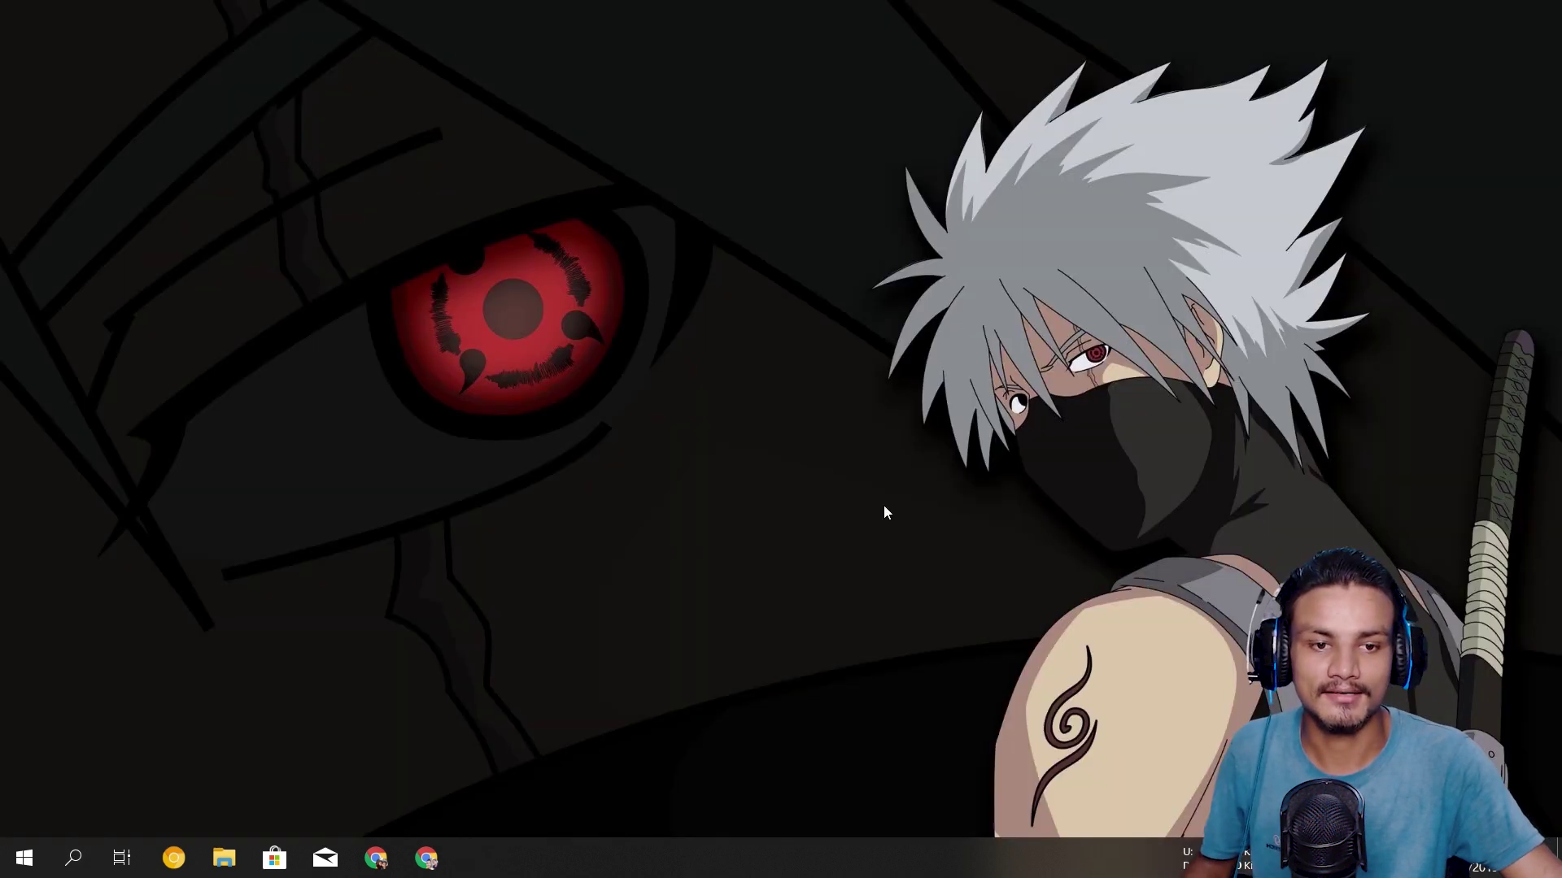
{"action": "right_click", "coordinate": [789, 867]}
{"action": "left_click", "coordinate": [558, 578]}
{"action": "right_click", "coordinate": [720, 870]}
{"action": "left_click", "coordinate": [824, 767]}
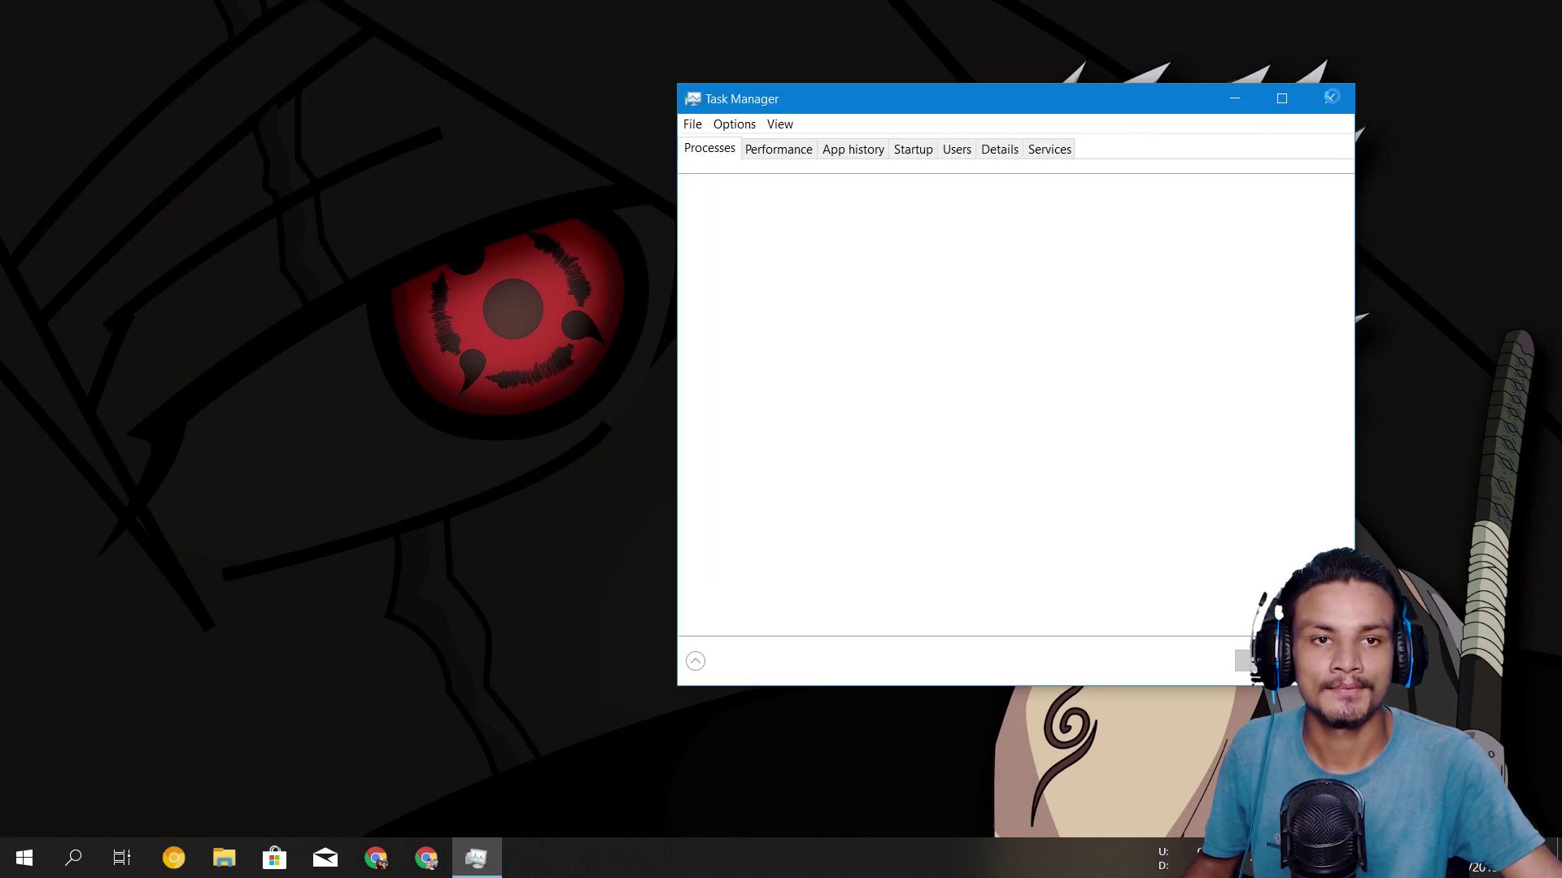
{"action": "left_click", "coordinate": [1344, 101]}
Step: Reopen Settings and go to Update & Security's update history
{"action": "left_click", "coordinate": [24, 858]}
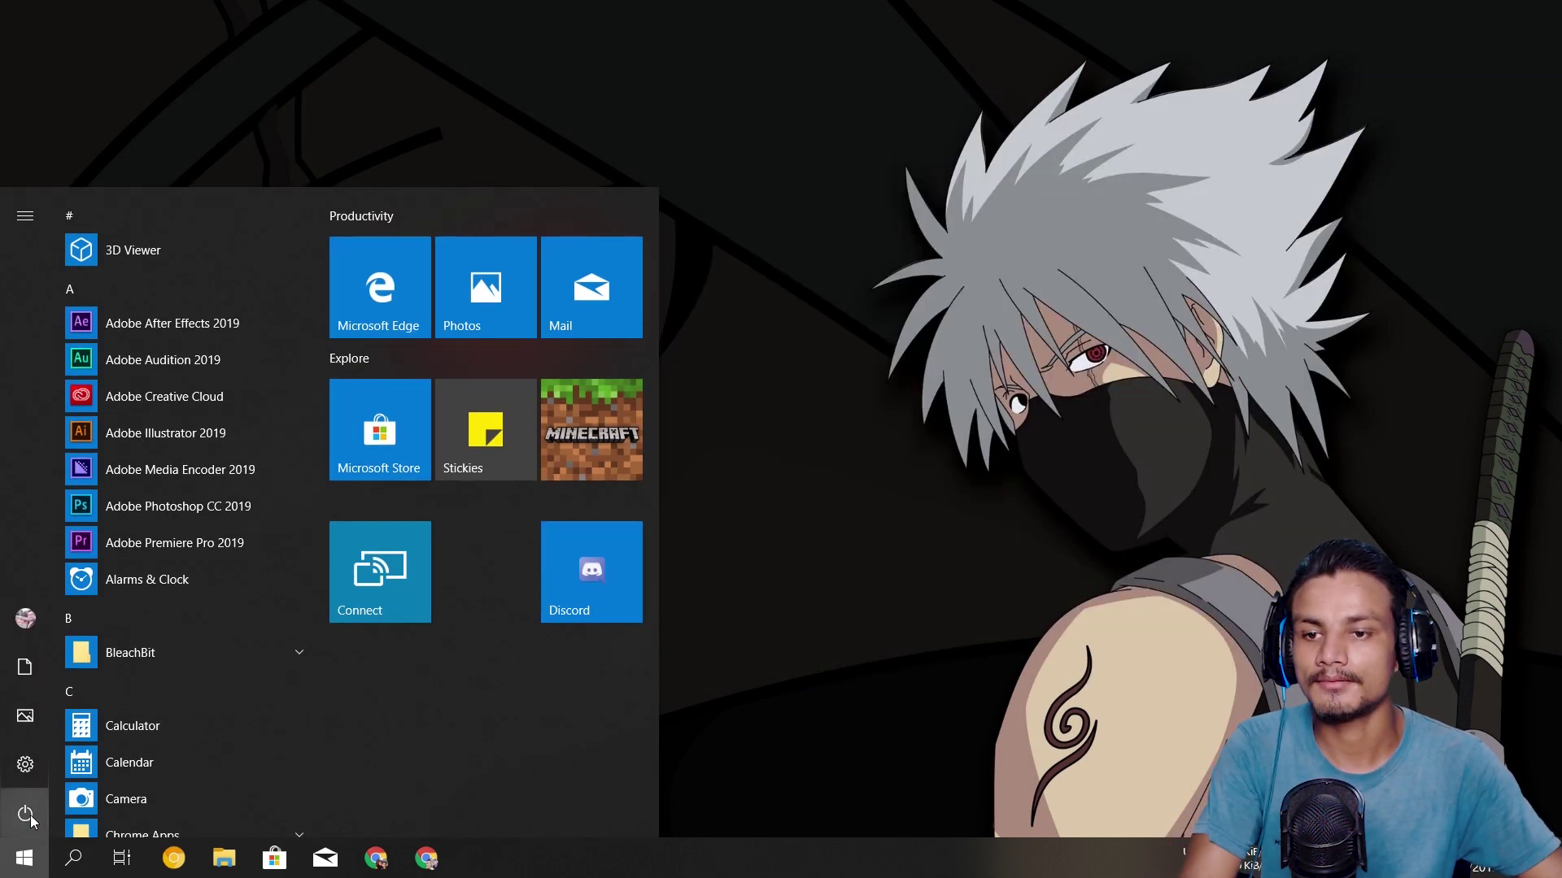
{"action": "left_click", "coordinate": [25, 764]}
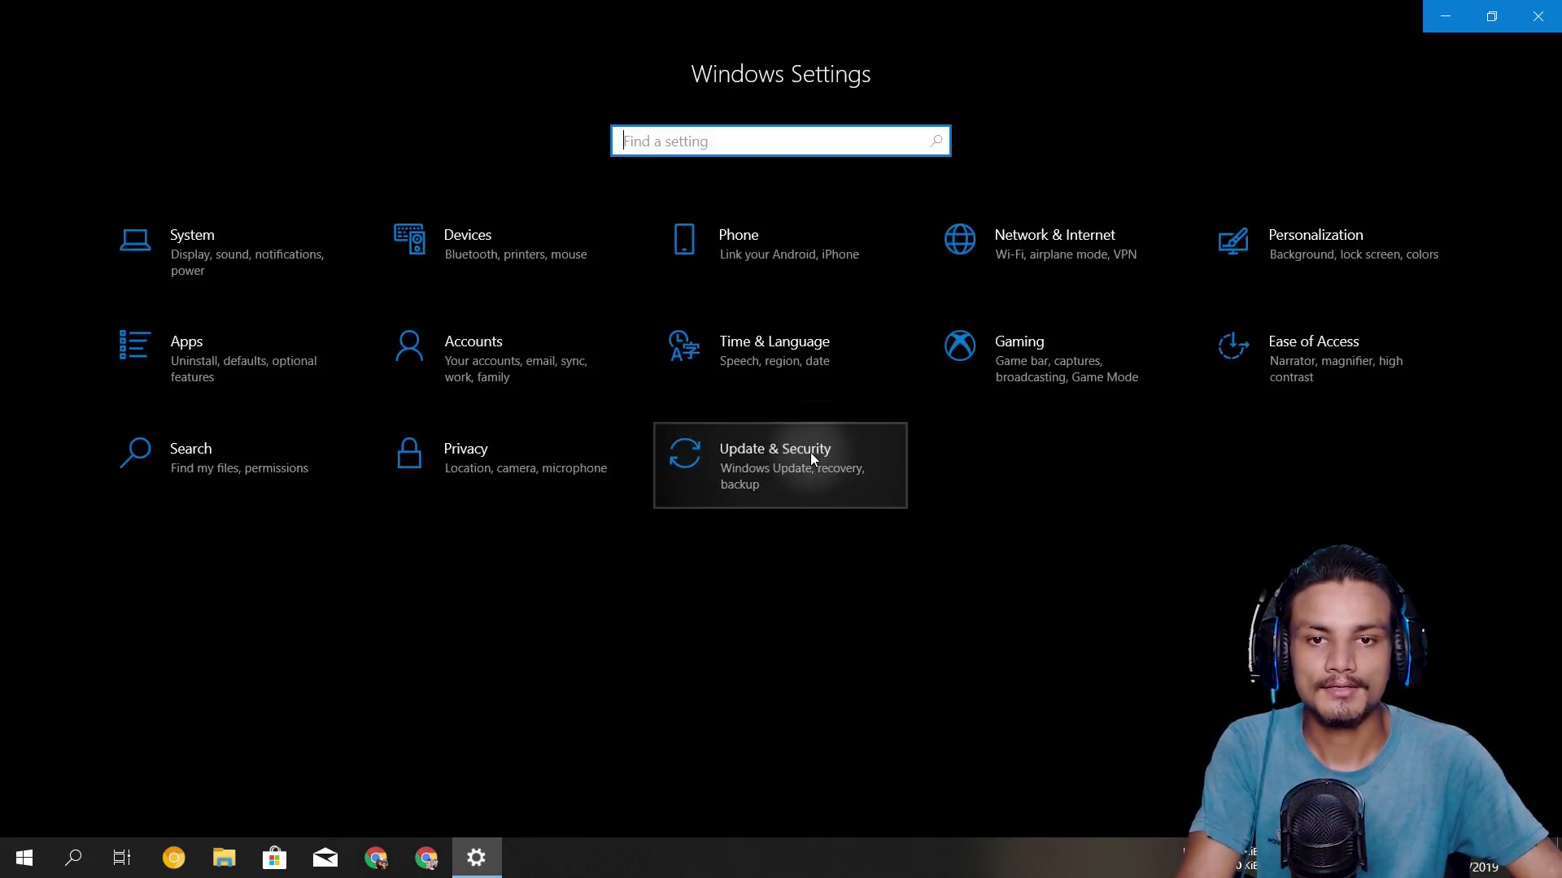
{"action": "left_click", "coordinate": [810, 453]}
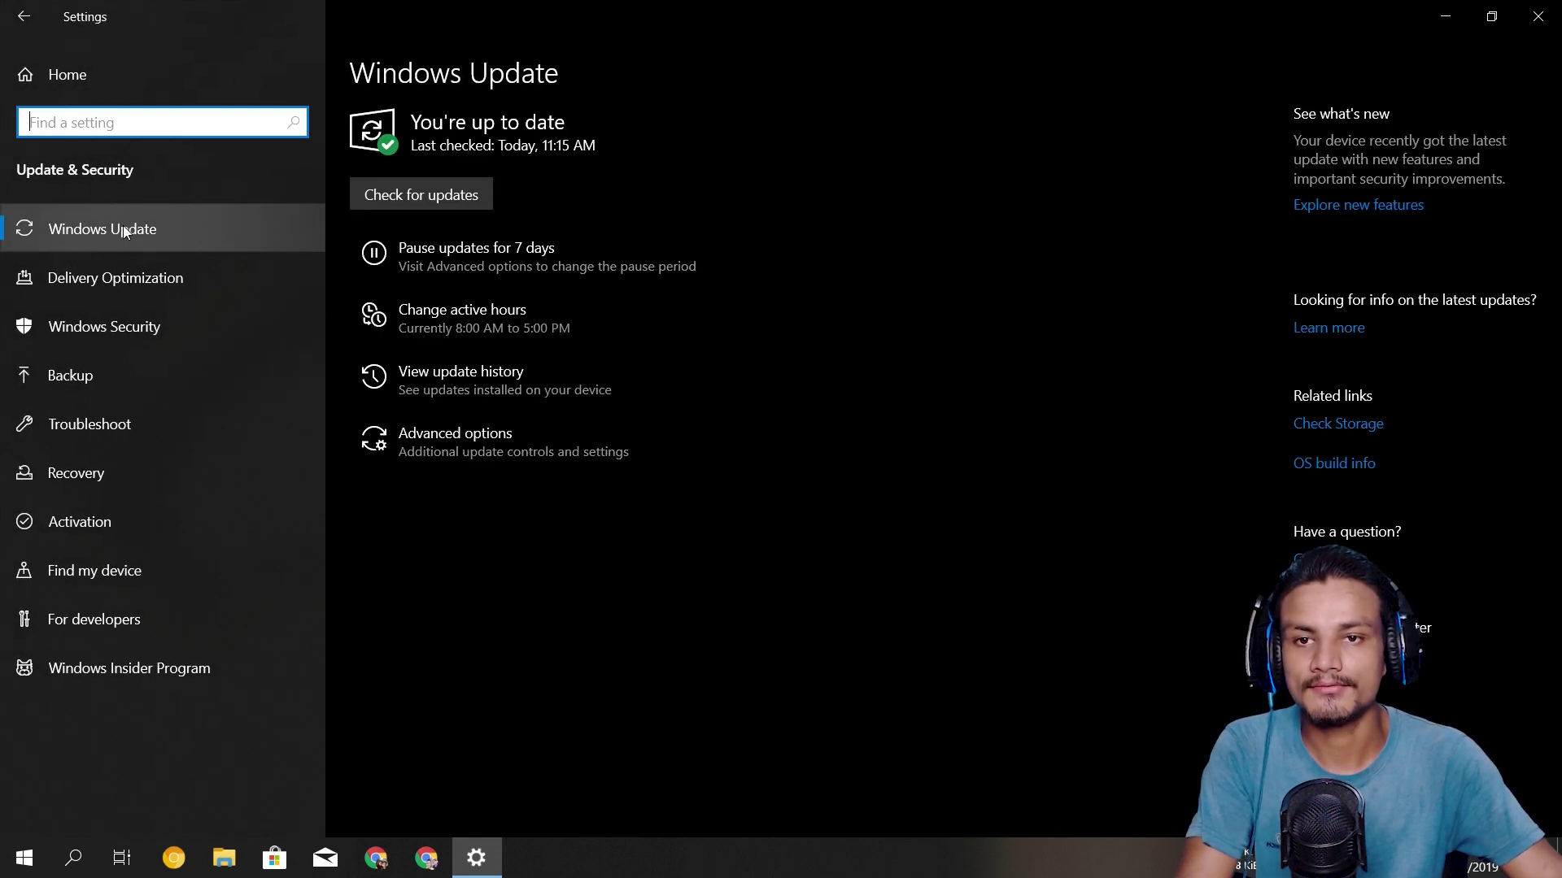
{"action": "left_click", "coordinate": [500, 382]}
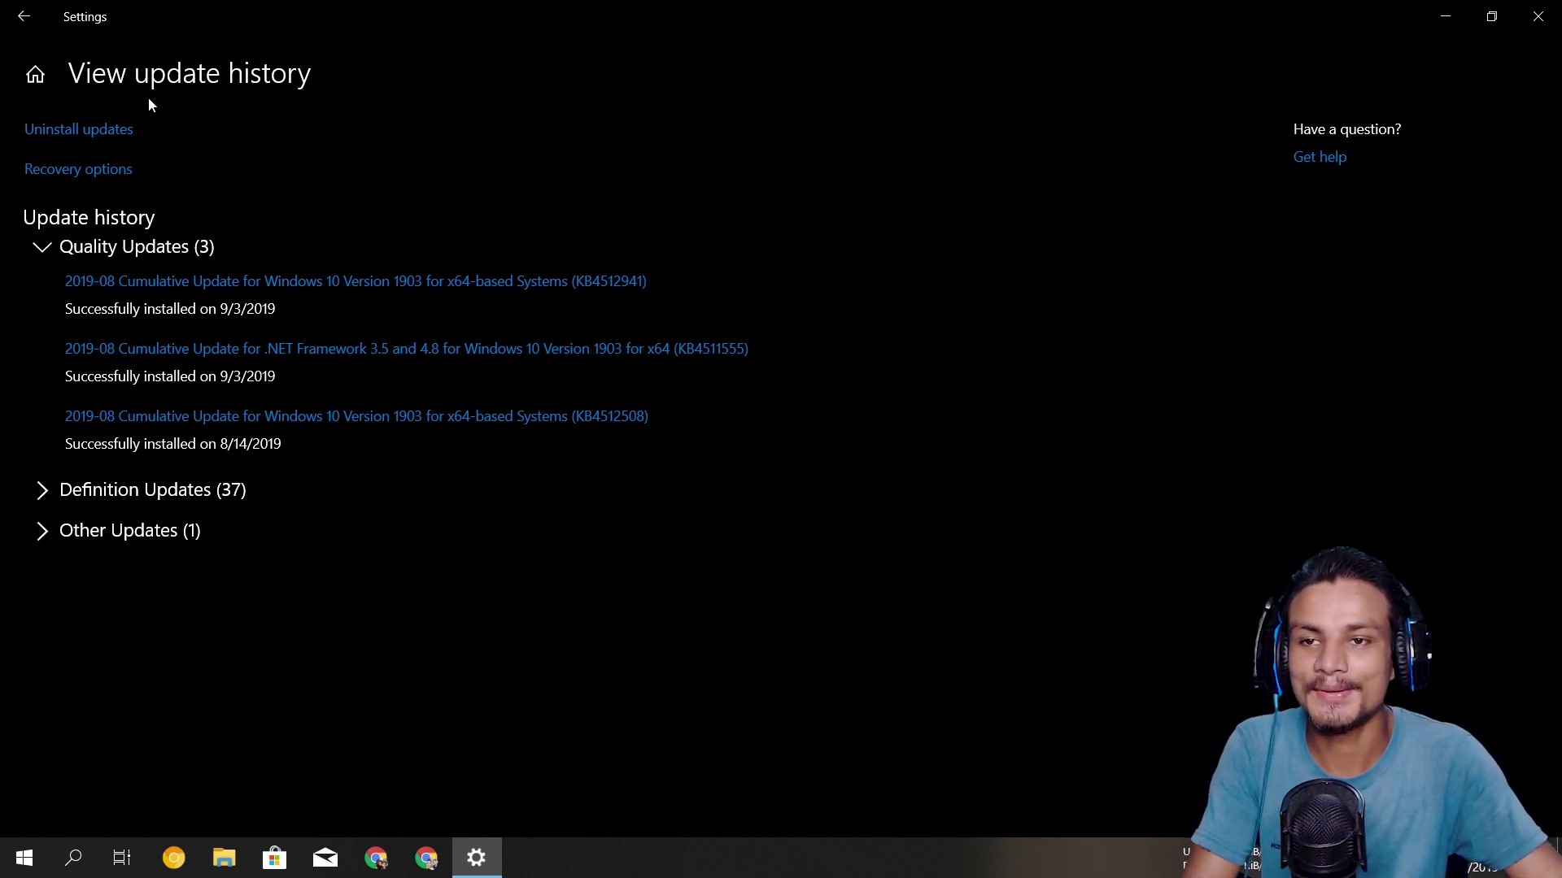
Step: Open Installed Updates, select KB4512941, close Settings, and move the window back to centre
{"action": "left_click", "coordinate": [76, 133]}
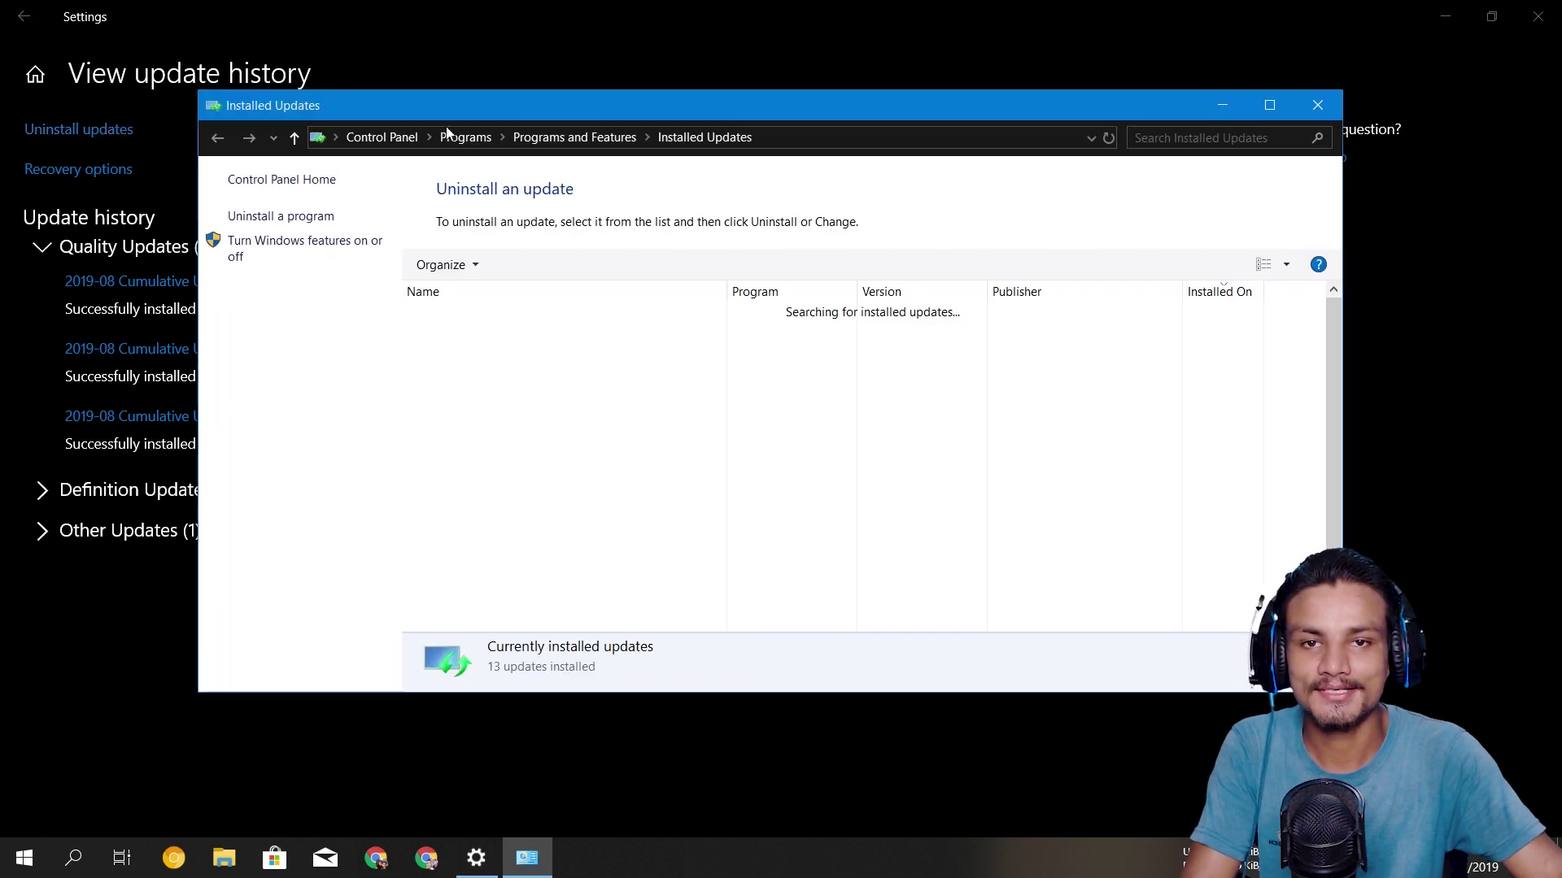
{"action": "left_click_drag", "start_coordinate": [829, 114], "coordinate": [615, 304]}
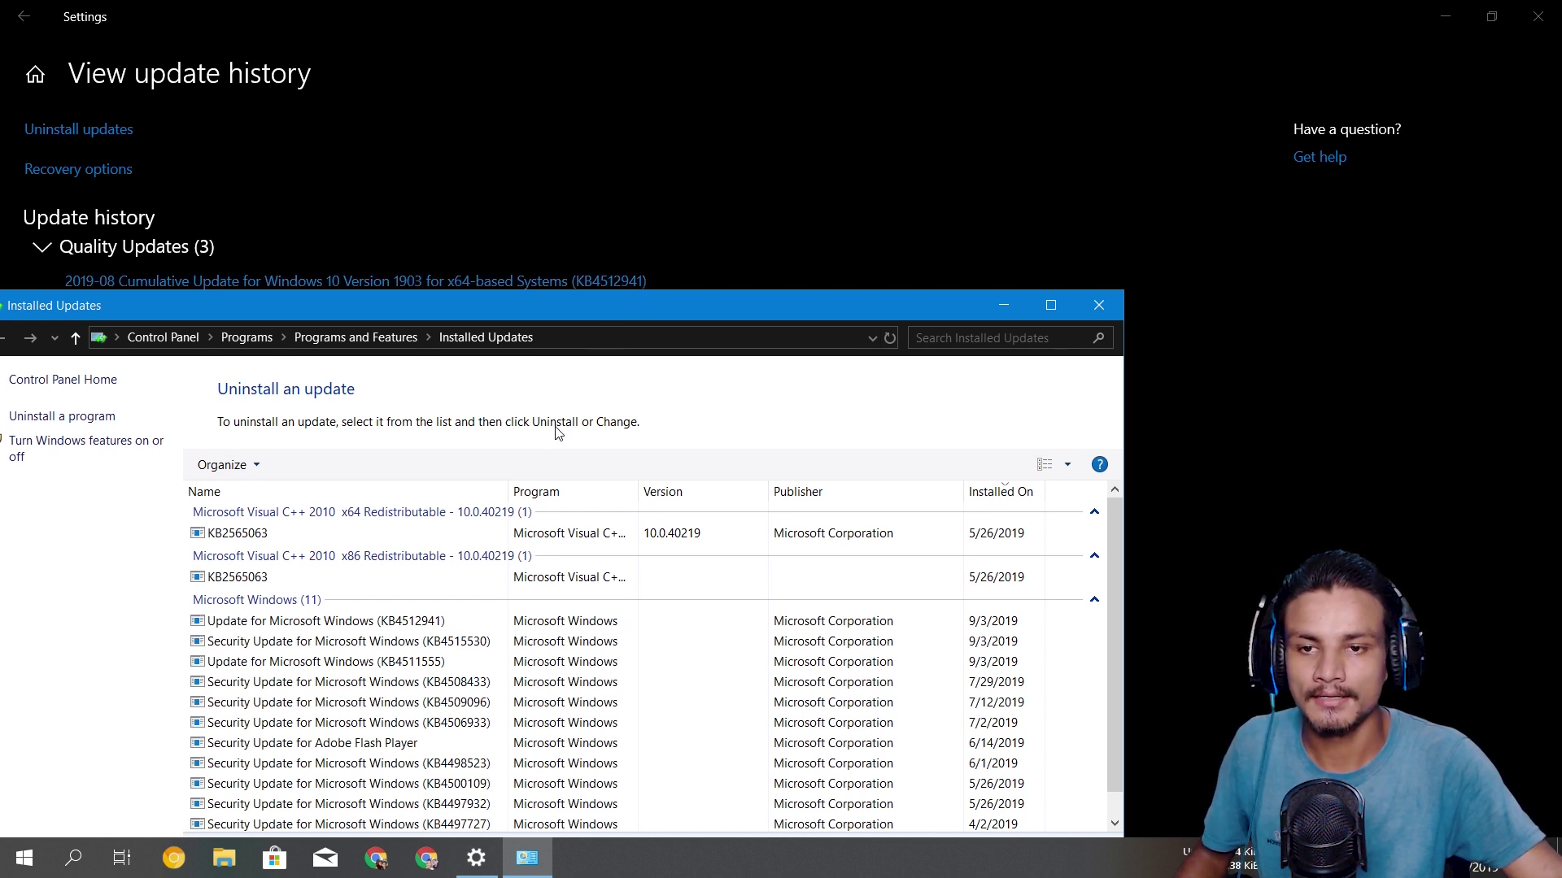
{"action": "left_click", "coordinate": [401, 625]}
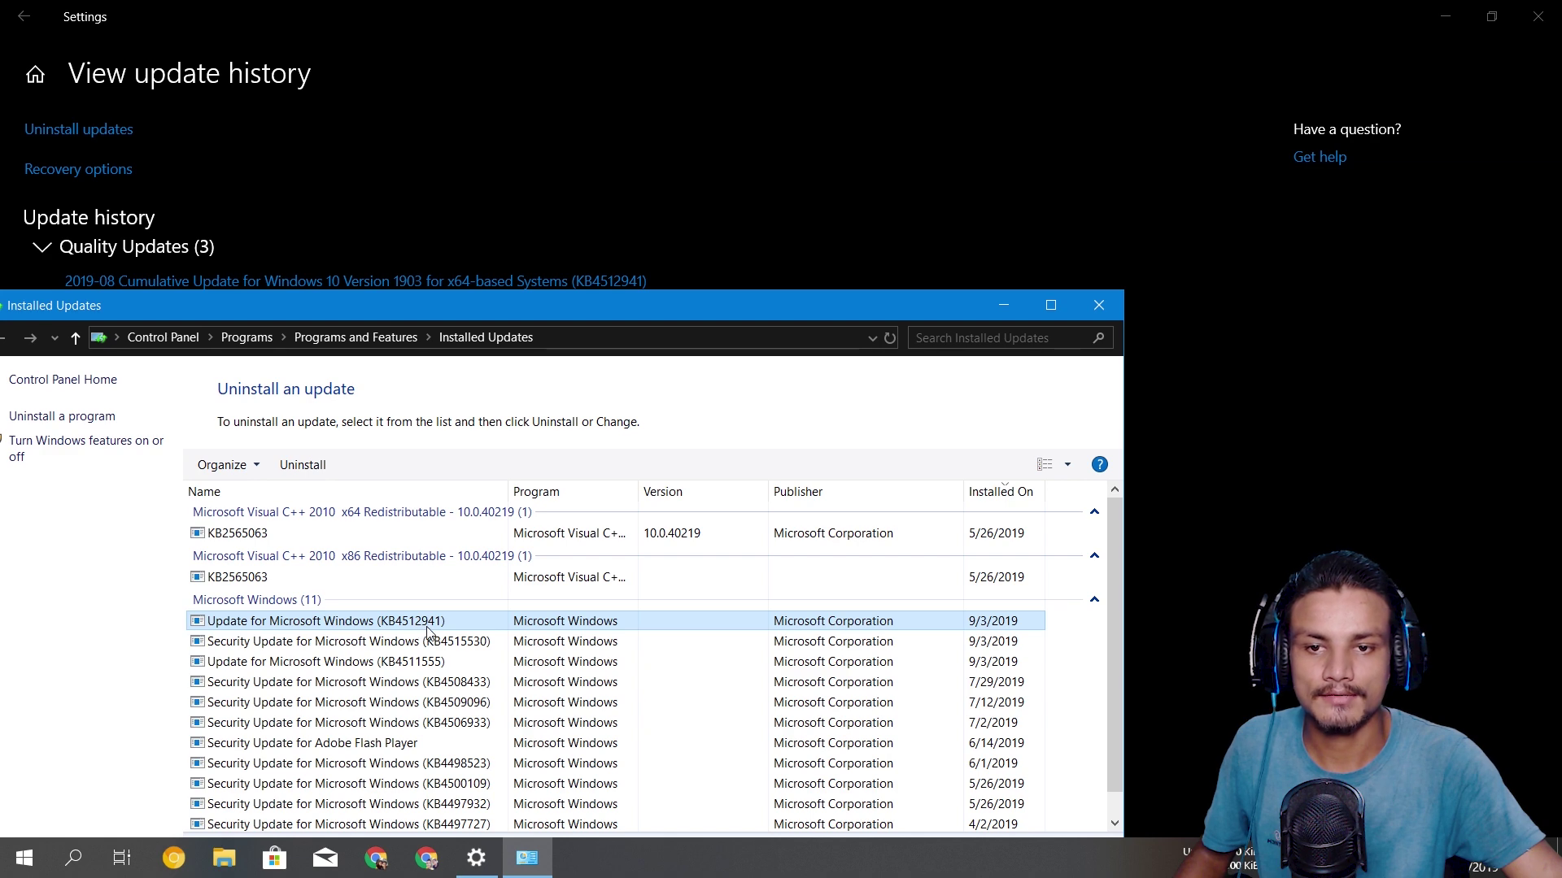
{"action": "left_click", "coordinate": [1537, 16]}
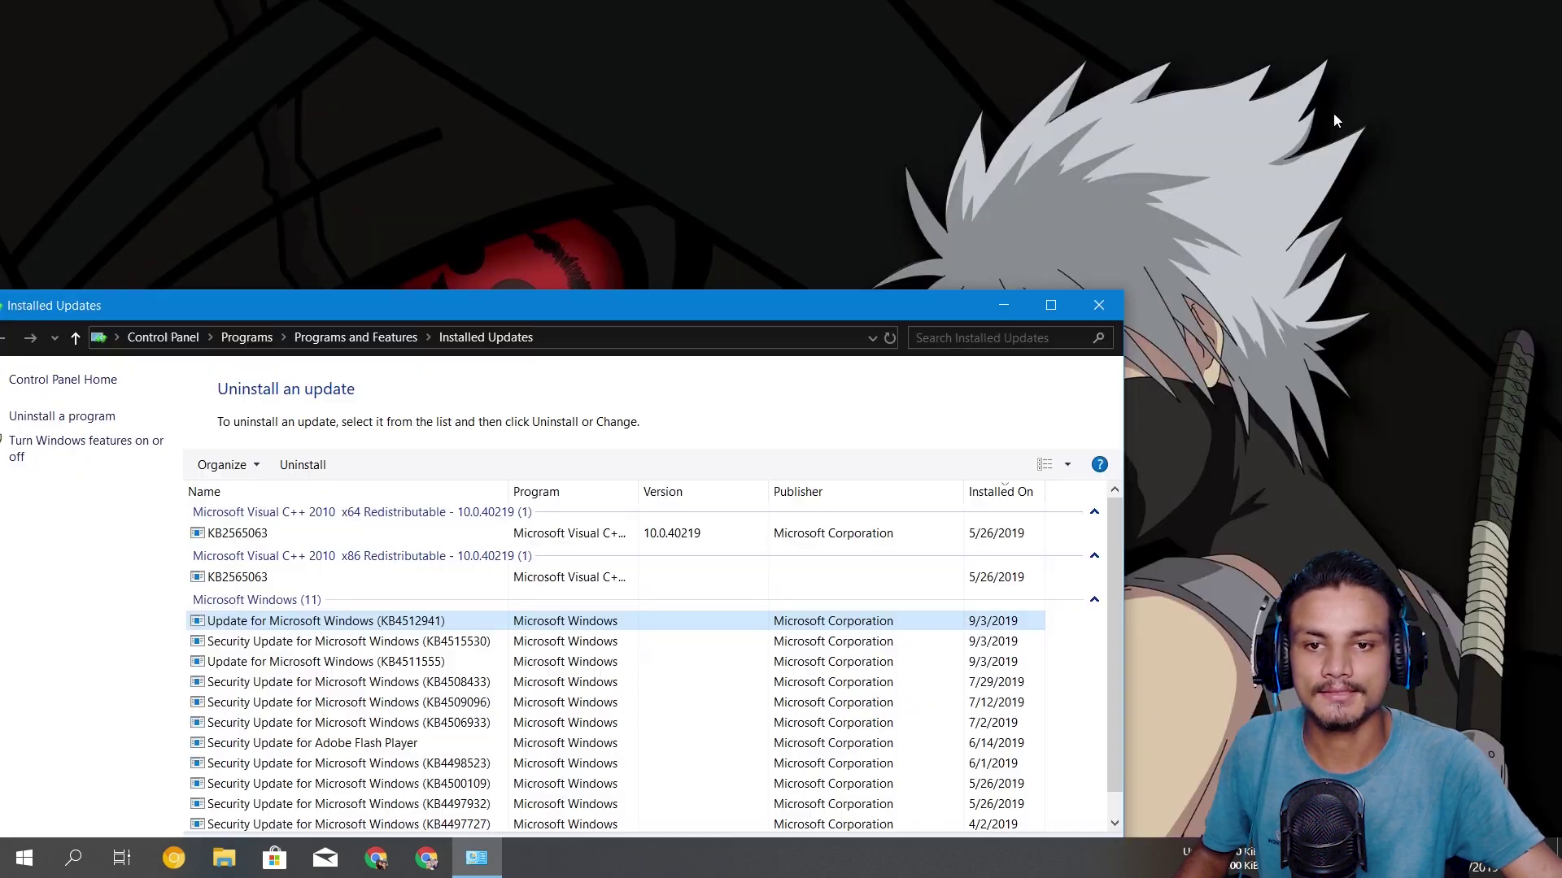
{"action": "left_click_drag", "start_coordinate": [753, 305], "coordinate": [984, 57]}
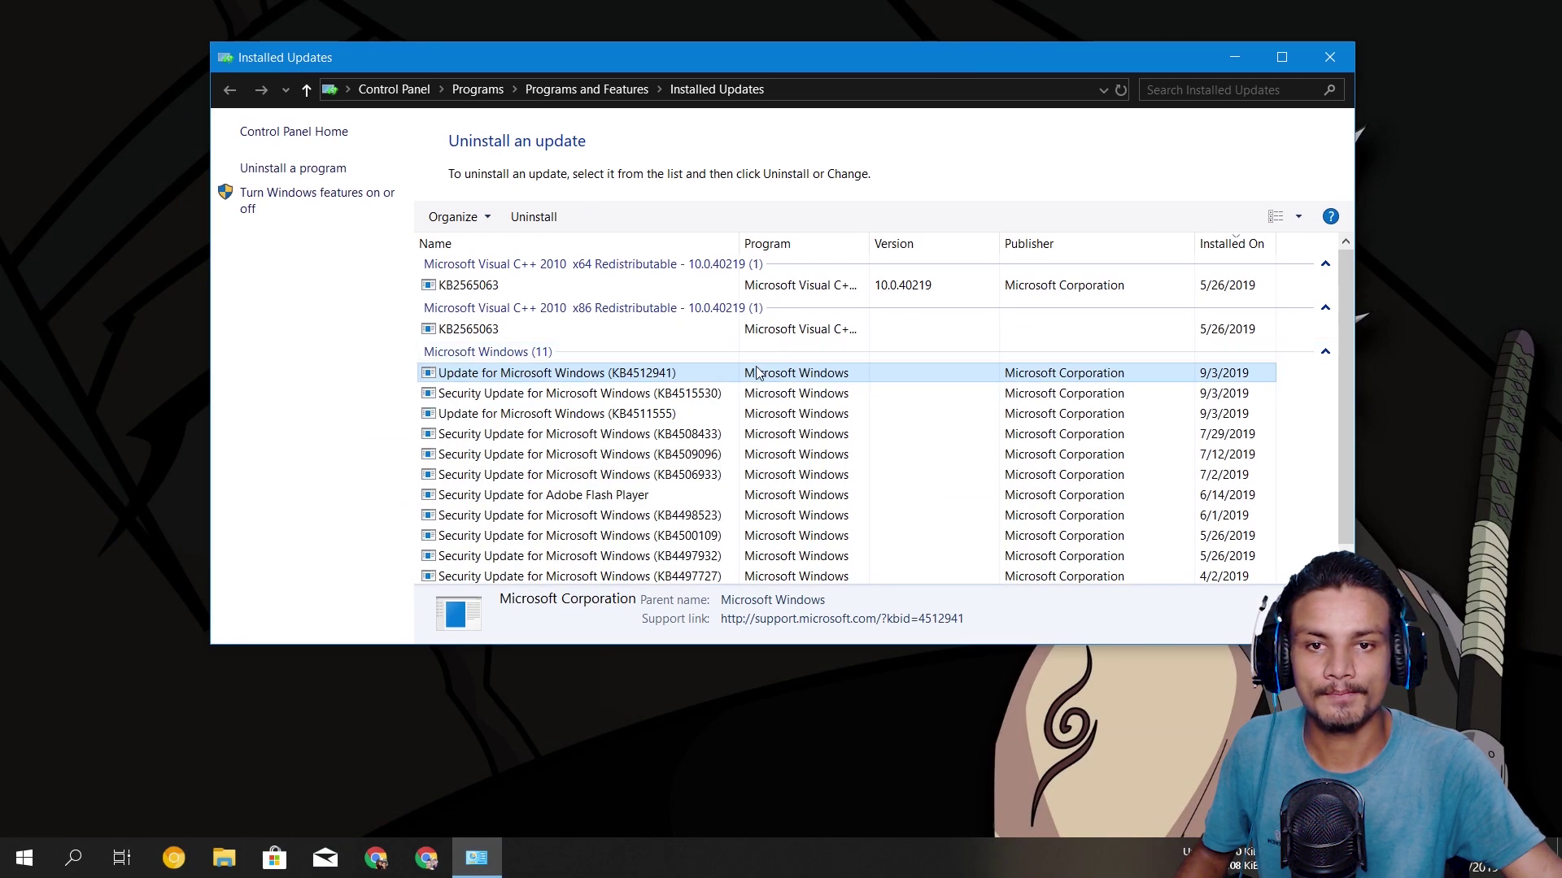
Step: Uninstall the KB4512941 update from its right-click menu and confirm with Yes
{"action": "right_click", "coordinate": [680, 379]}
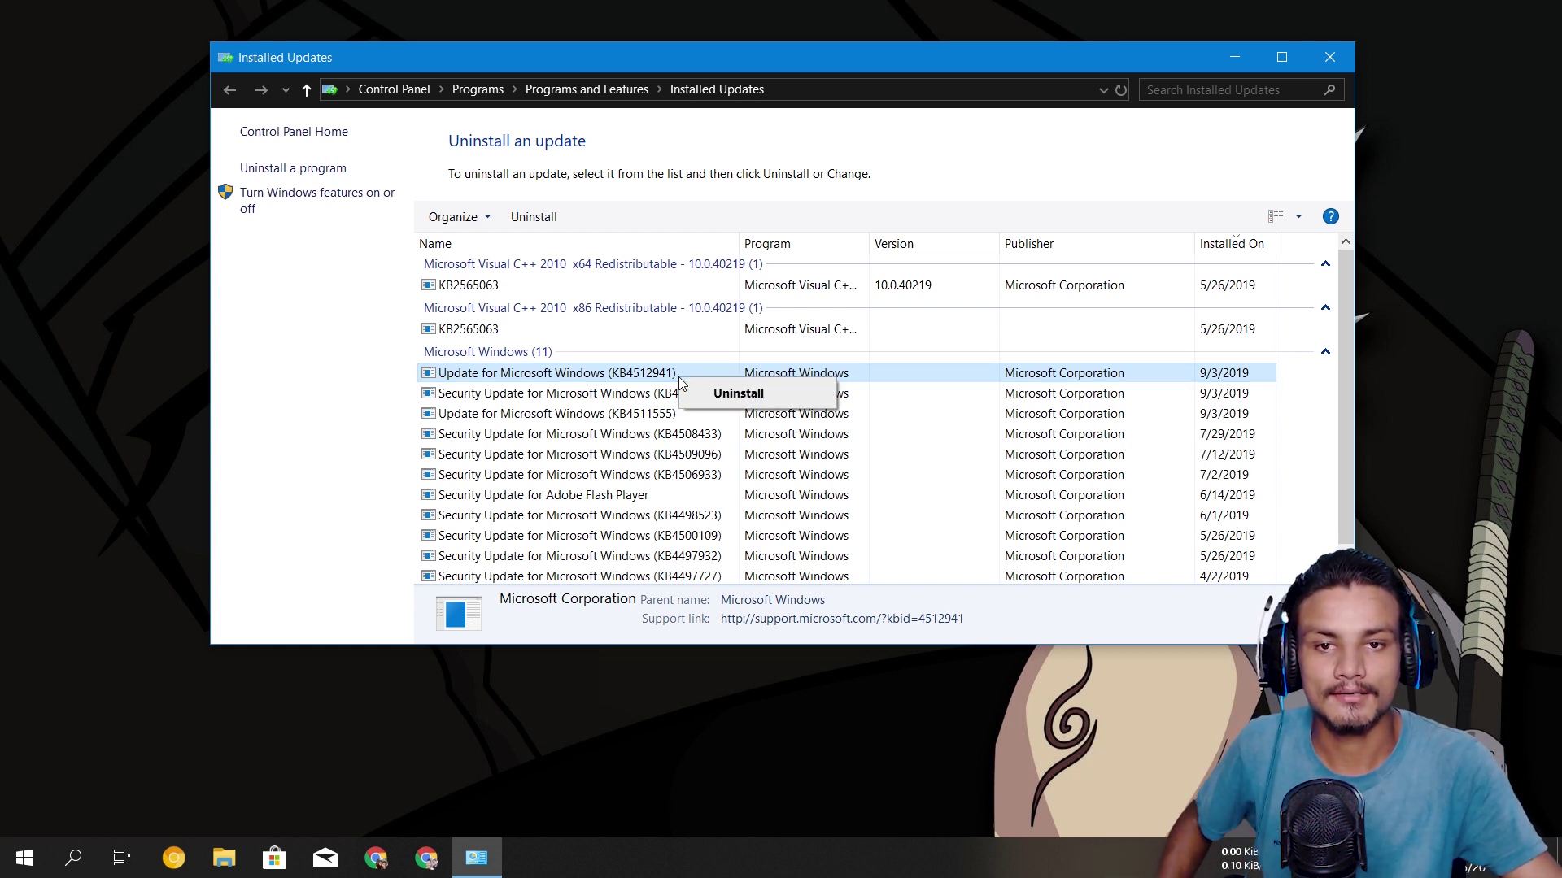
{"action": "left_click", "coordinate": [723, 395]}
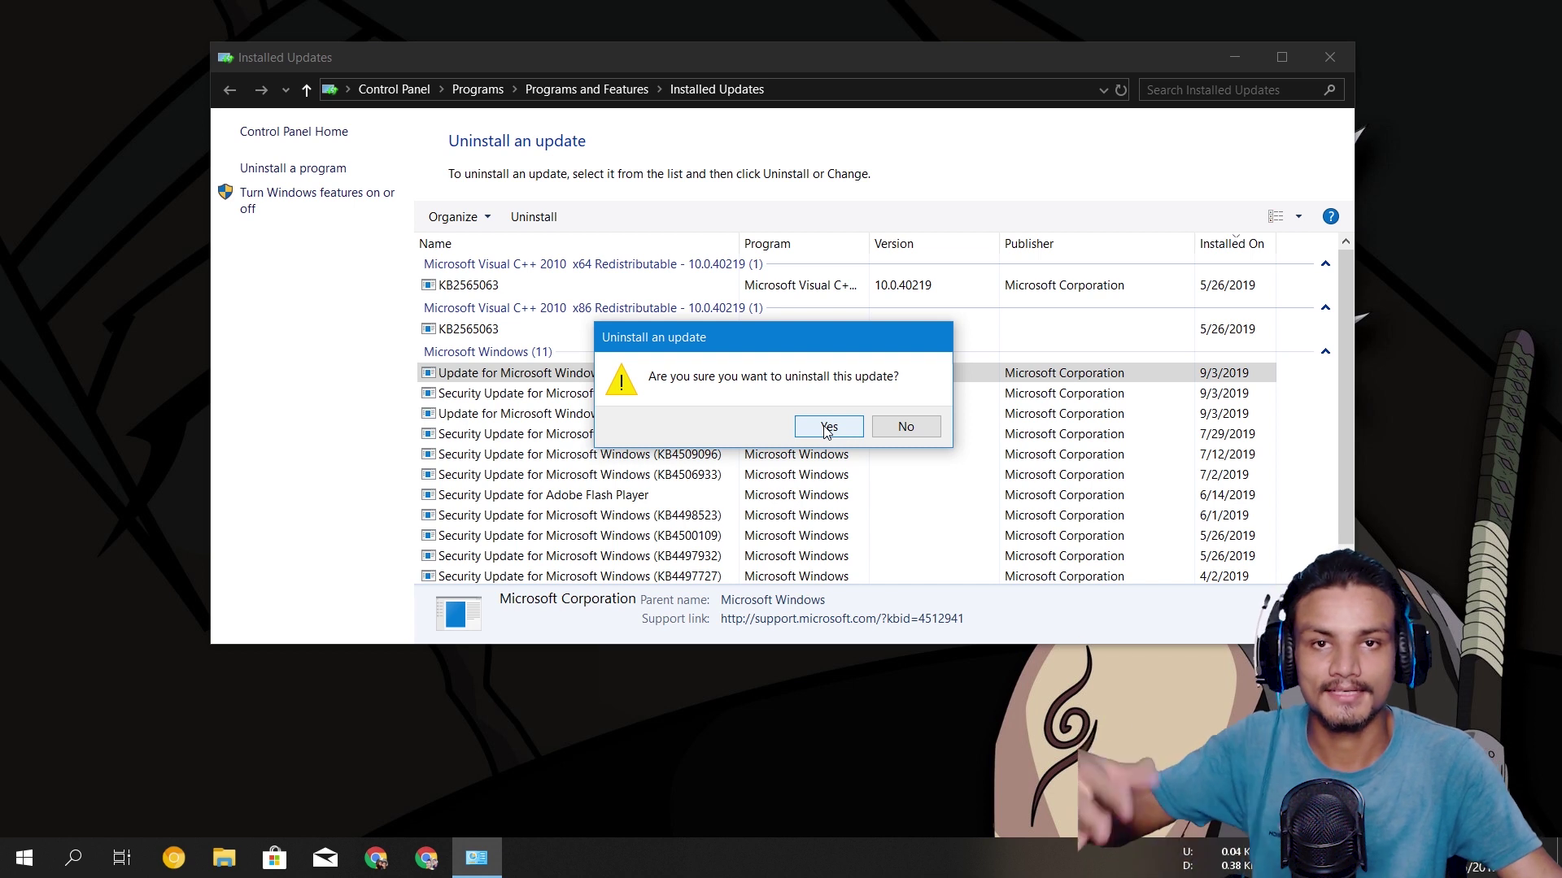
{"action": "left_click", "coordinate": [828, 429]}
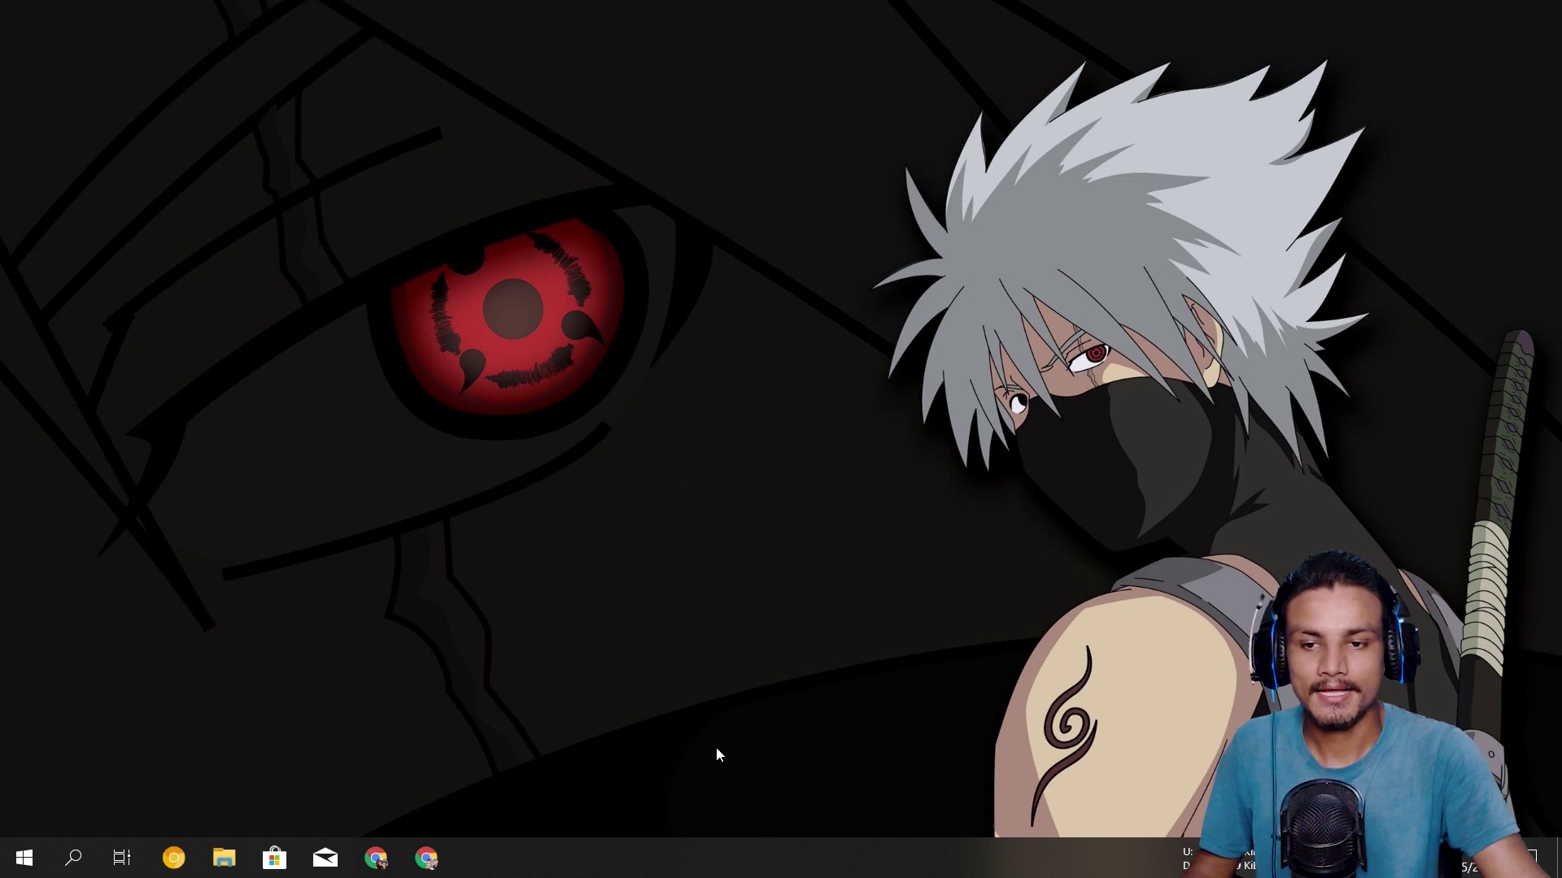
Step: Type 'check' into Windows Search to test it, then dismiss the search panel
{"action": "left_click", "coordinate": [78, 856]}
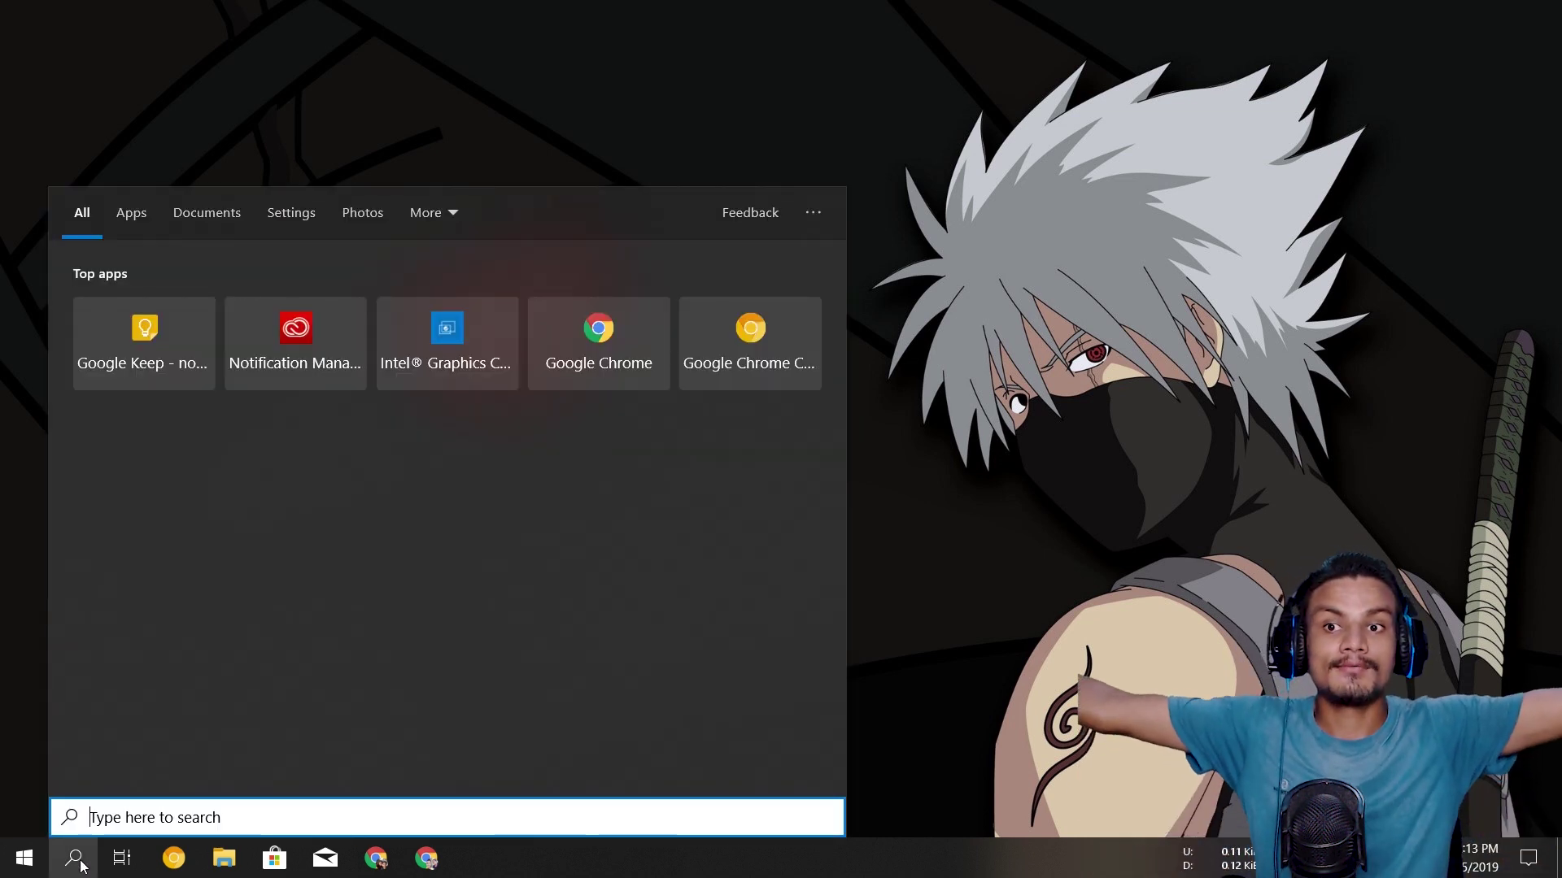
{"action": "type", "text": "u"}
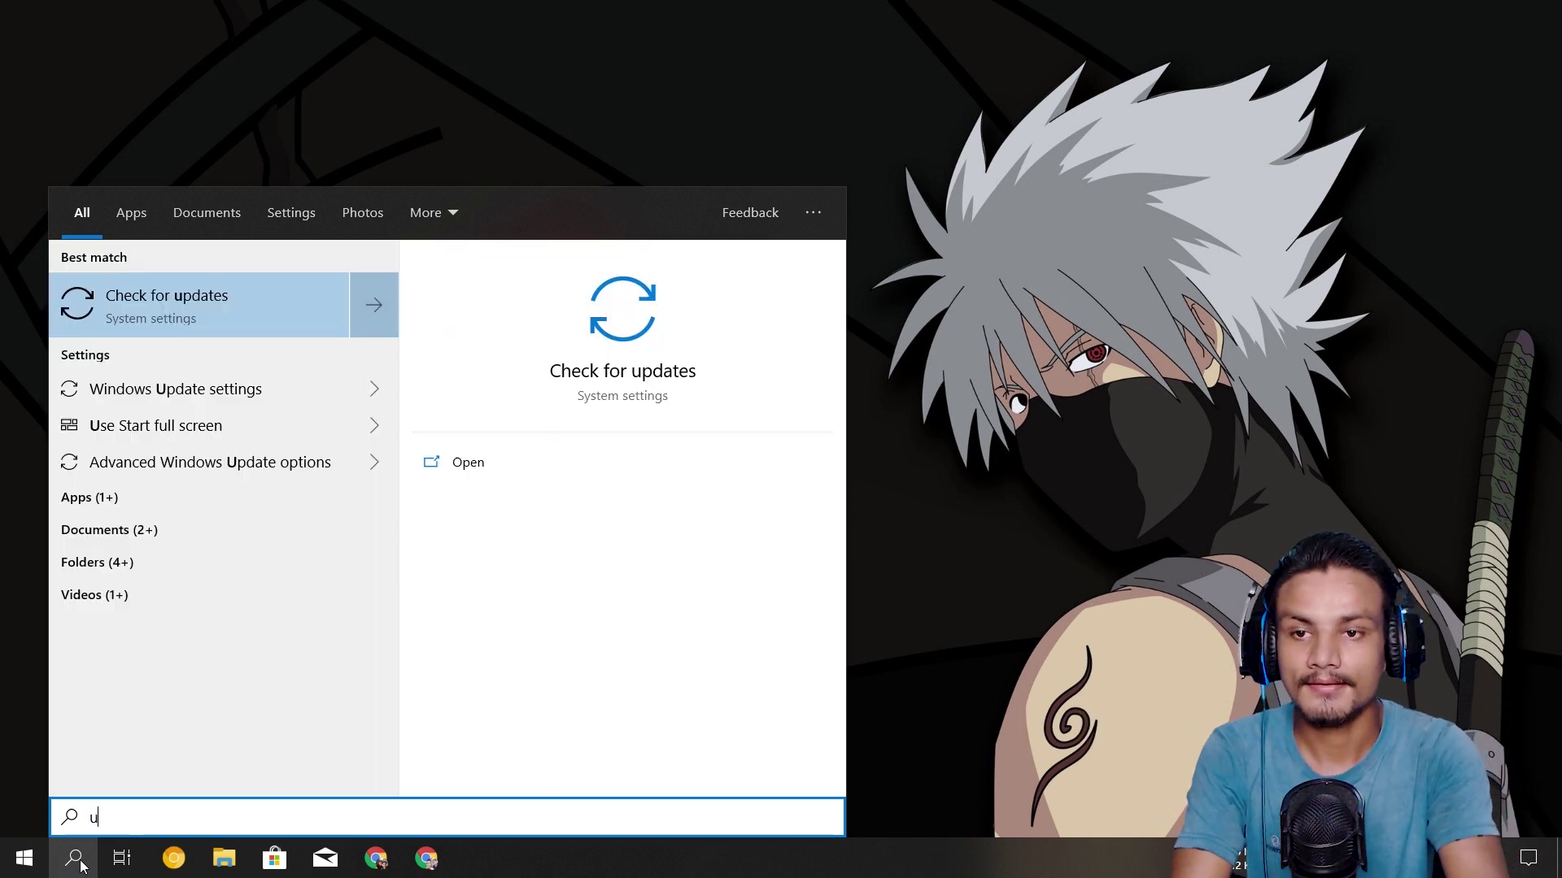
{"action": "key", "text": "BackSpace"}
{"action": "type", "text": "check"}
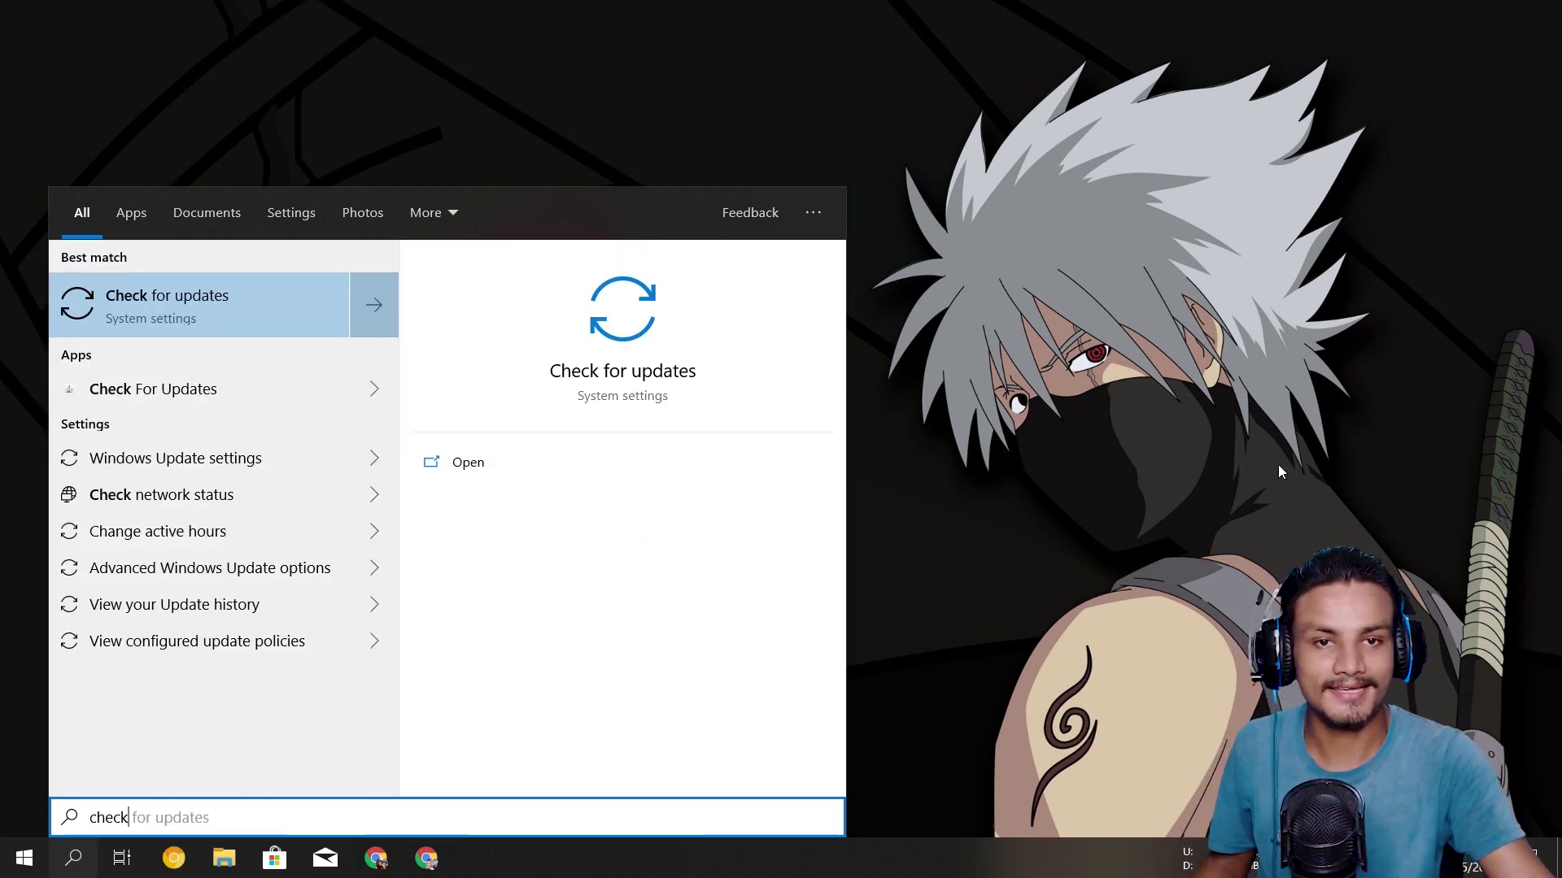
{"action": "left_click", "coordinate": [933, 530]}
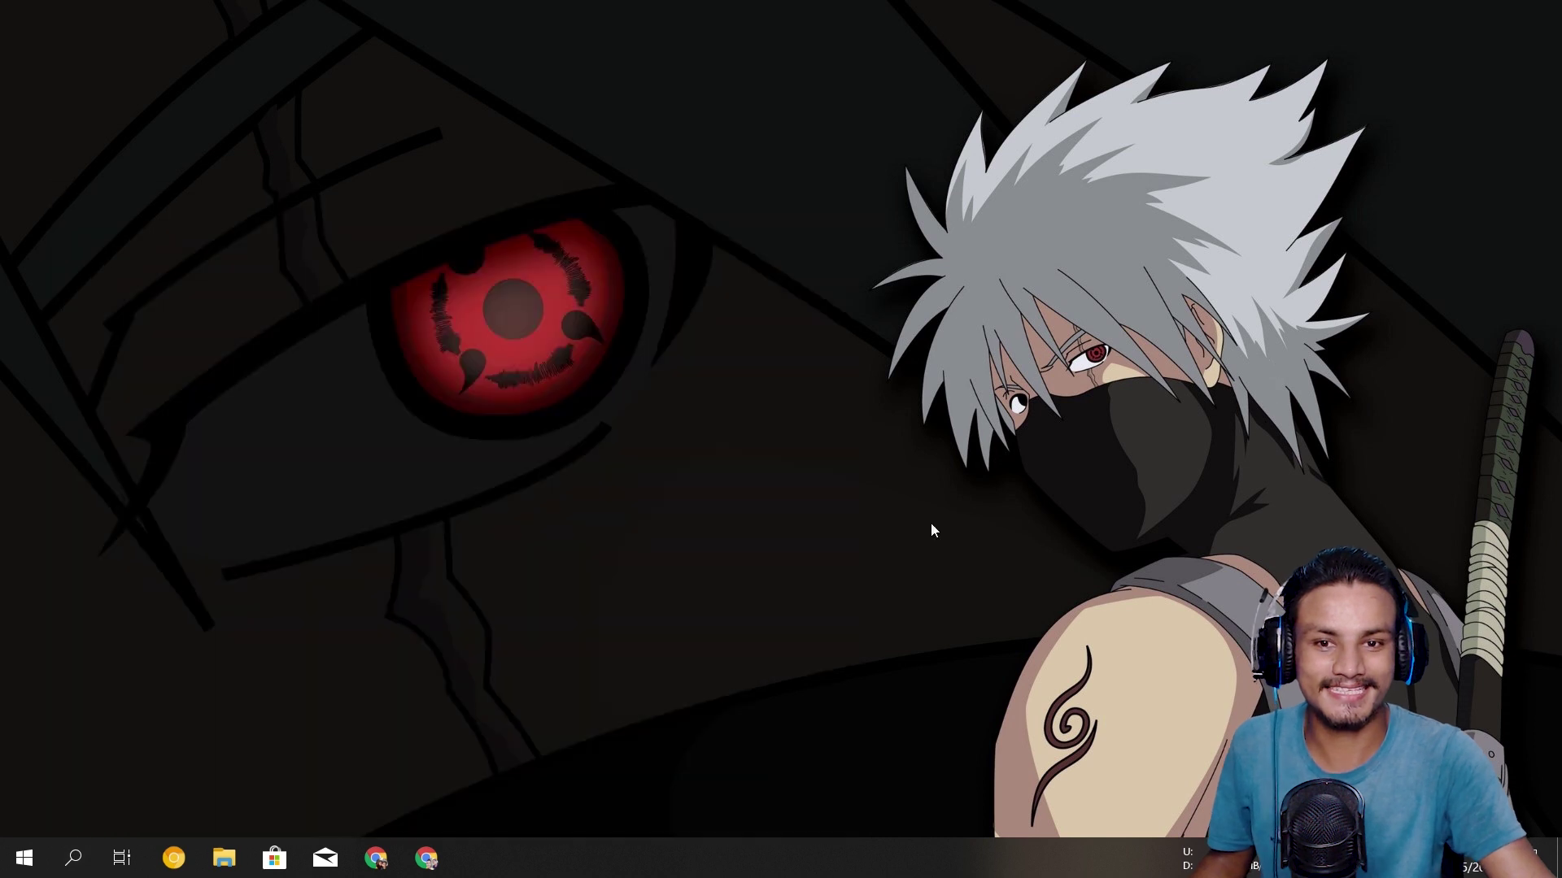
Step: Open Task Manager from the taskbar and expand the Search (2) process to show its suspended sub-process
{"action": "right_click", "coordinate": [782, 873]}
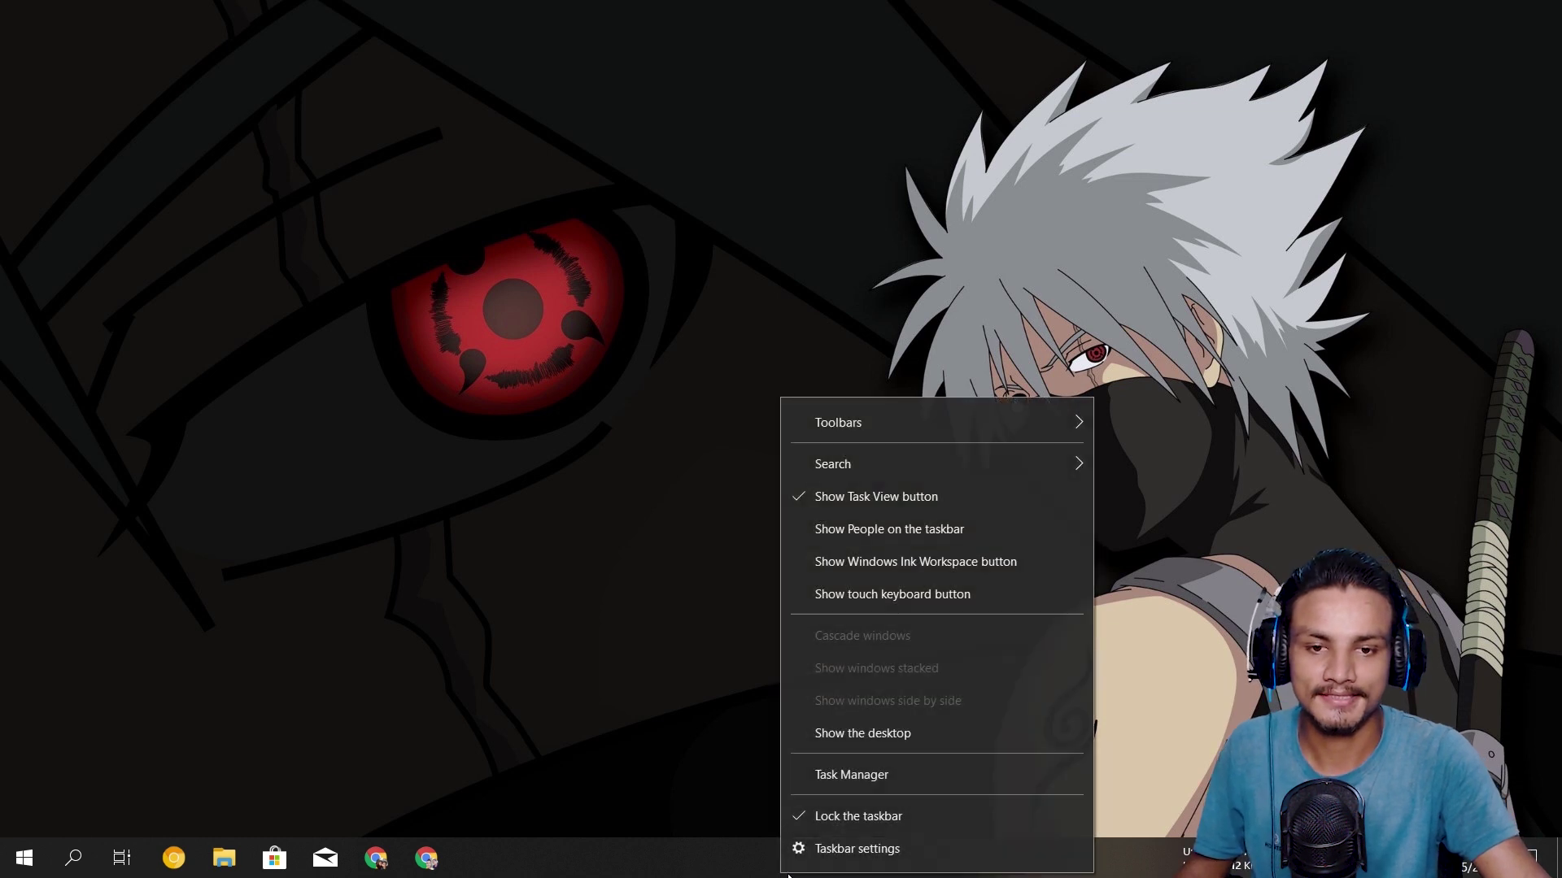
{"action": "left_click", "coordinate": [888, 775]}
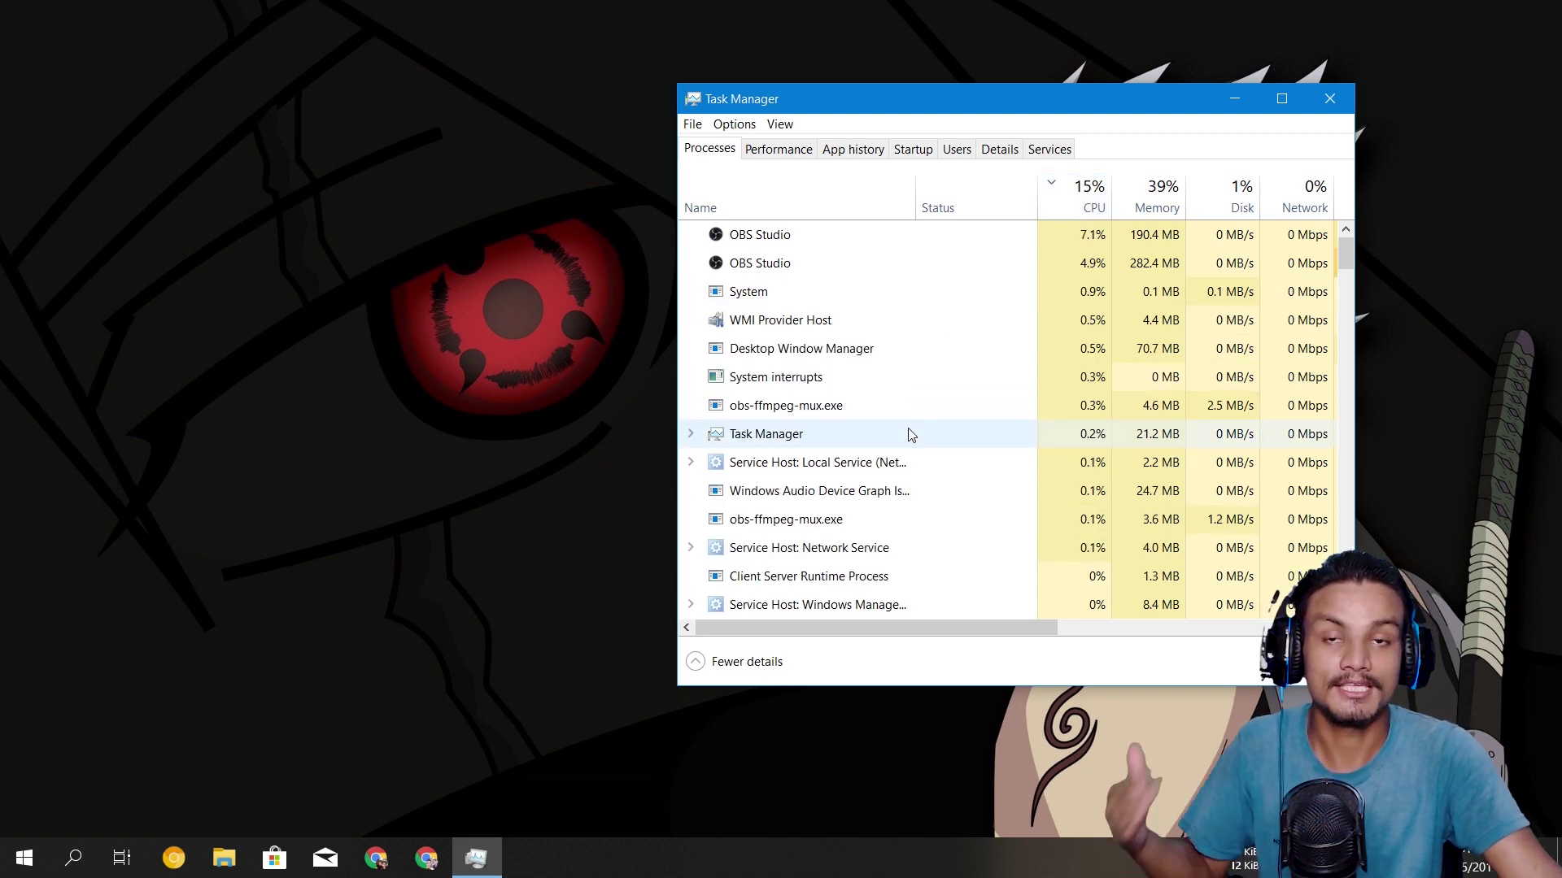
{"action": "scroll", "coordinate": [927, 467], "scroll_direction": "down", "scroll_amount": 3}
{"action": "scroll", "coordinate": [928, 467], "scroll_direction": "down", "scroll_amount": 4}
{"action": "scroll", "coordinate": [959, 452], "scroll_direction": "down", "scroll_amount": 1}
{"action": "scroll", "coordinate": [956, 448], "scroll_direction": "down", "scroll_amount": 7}
{"action": "scroll", "coordinate": [950, 445], "scroll_direction": "down", "scroll_amount": 10}
{"action": "scroll", "coordinate": [946, 456], "scroll_direction": "down", "scroll_amount": 4}
{"action": "scroll", "coordinate": [944, 454], "scroll_direction": "up", "scroll_amount": 1}
{"action": "left_click", "coordinate": [924, 449]}
{"action": "left_click", "coordinate": [691, 450]}
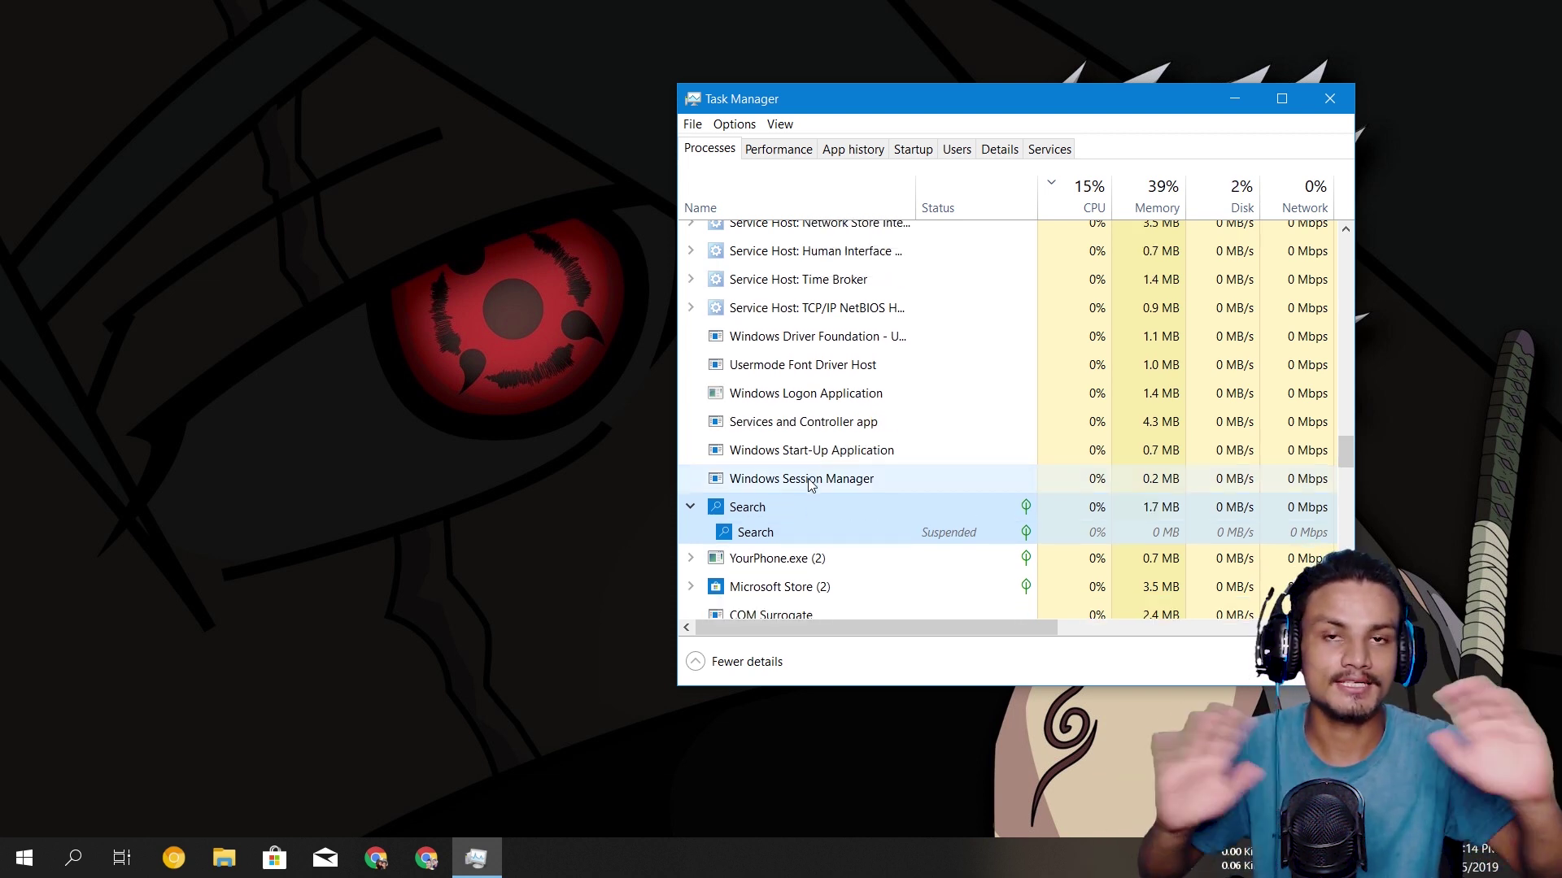
Step: Open Windows Search, typing 'dede', with Task Manager moved up-right to watch Search (2)
{"action": "left_click", "coordinate": [74, 858]}
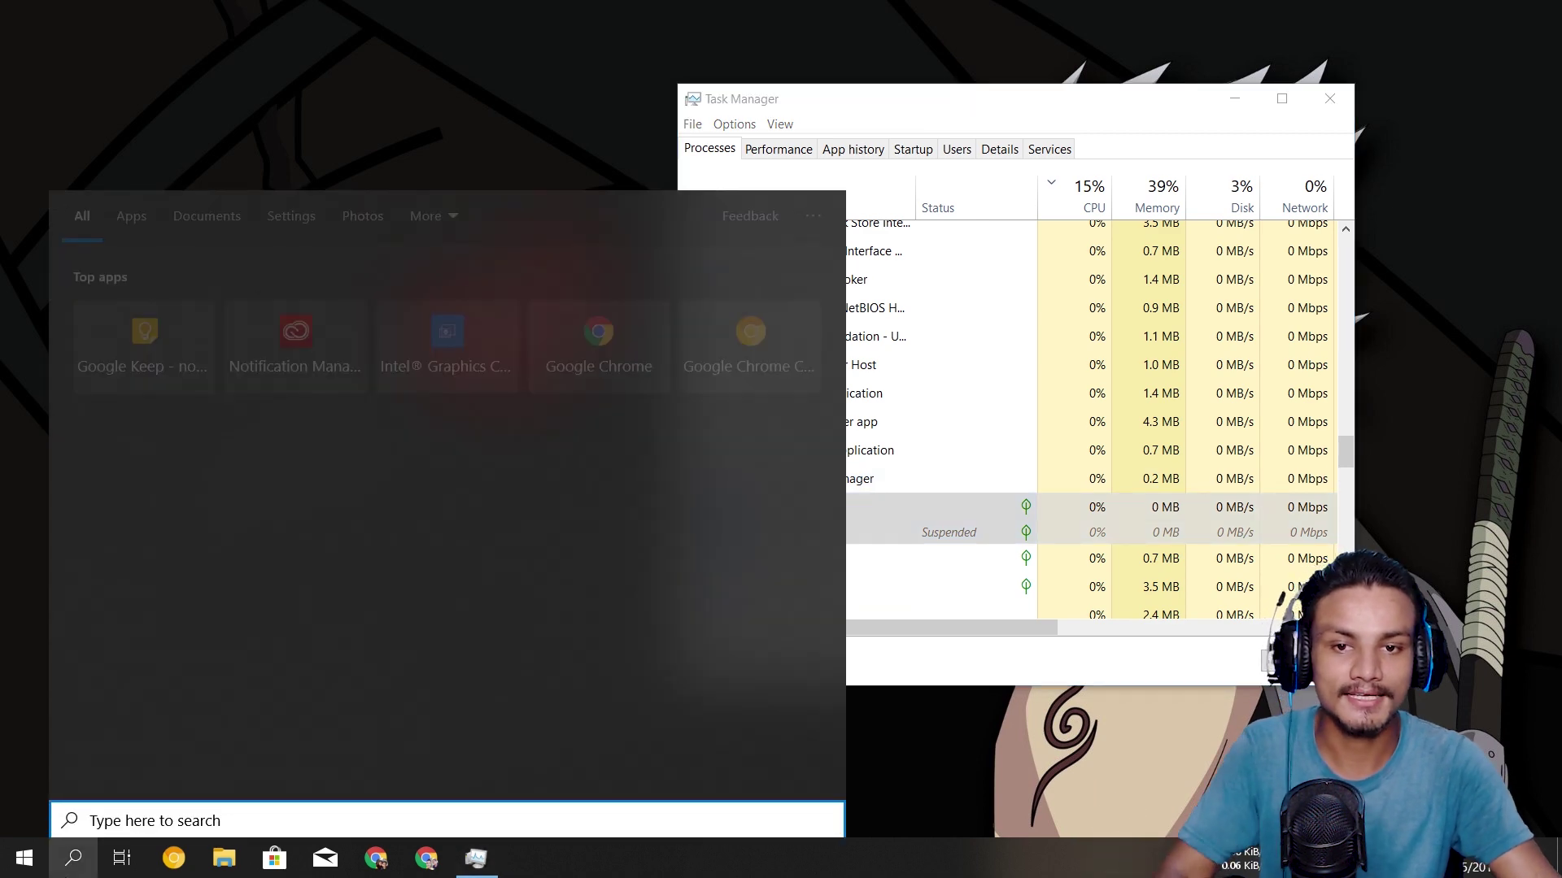
{"action": "type", "text": "dede"}
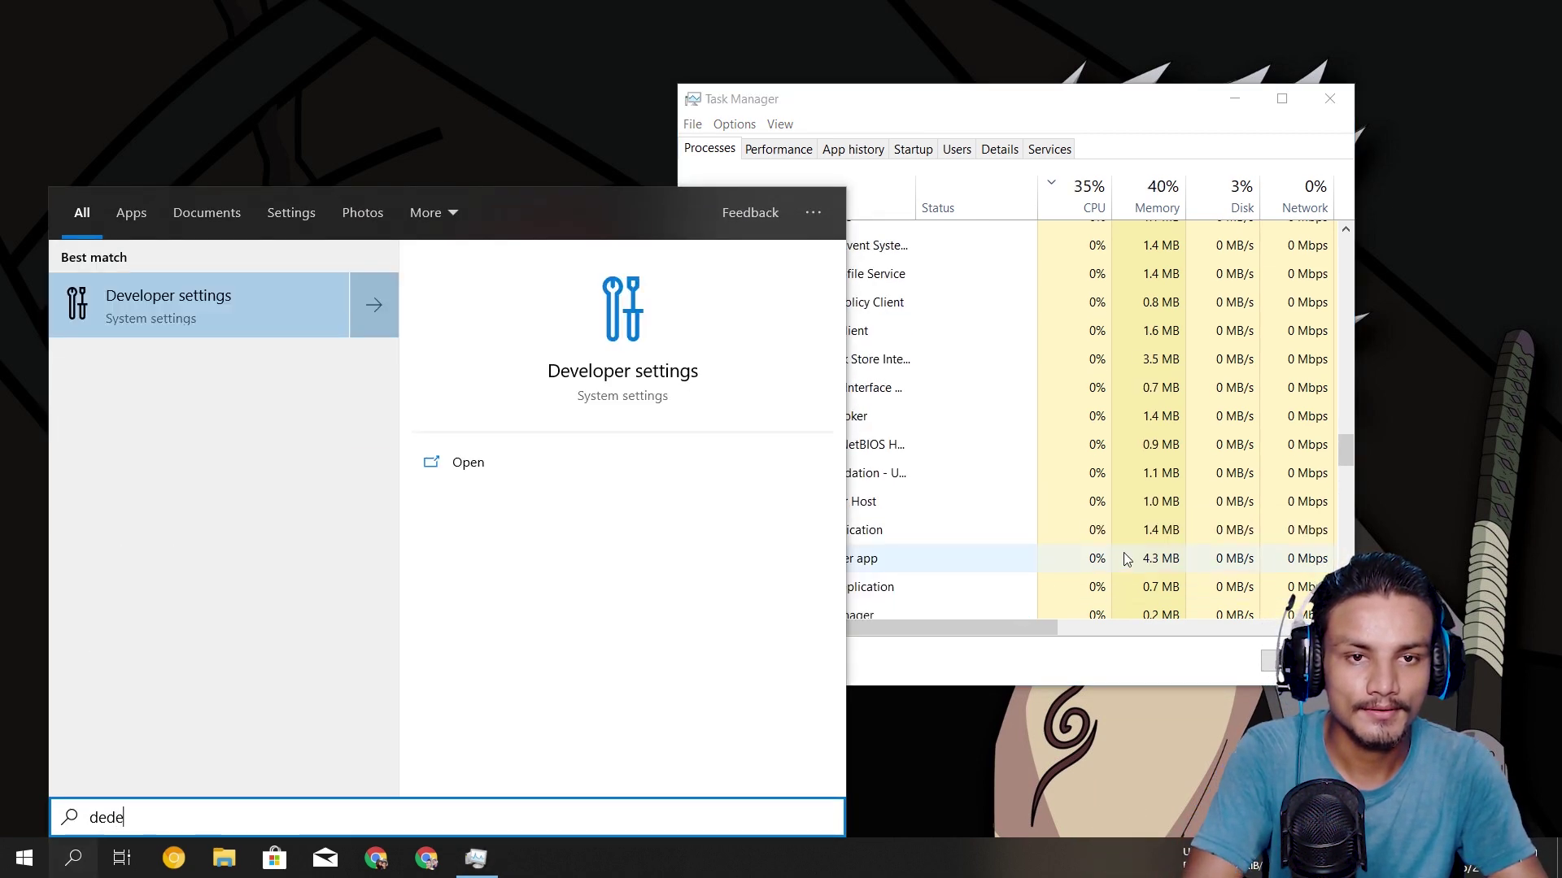
{"action": "left_click_drag", "start_coordinate": [1349, 447], "coordinate": [1342, 237]}
{"action": "left_click", "coordinate": [65, 869]}
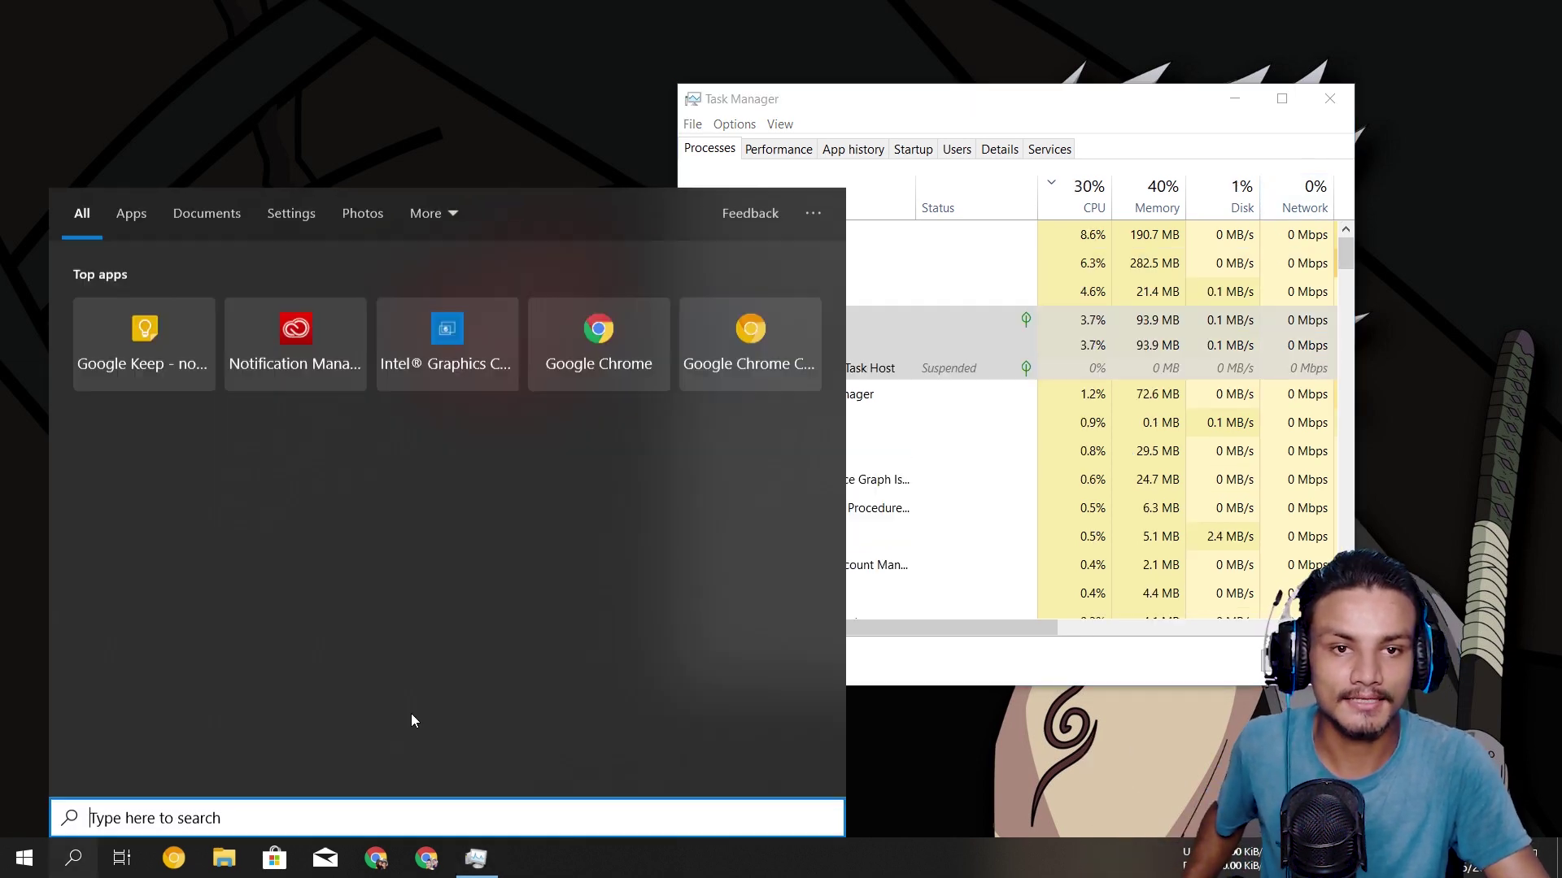
{"action": "left_click_drag", "start_coordinate": [1043, 118], "coordinate": [1297, 98]}
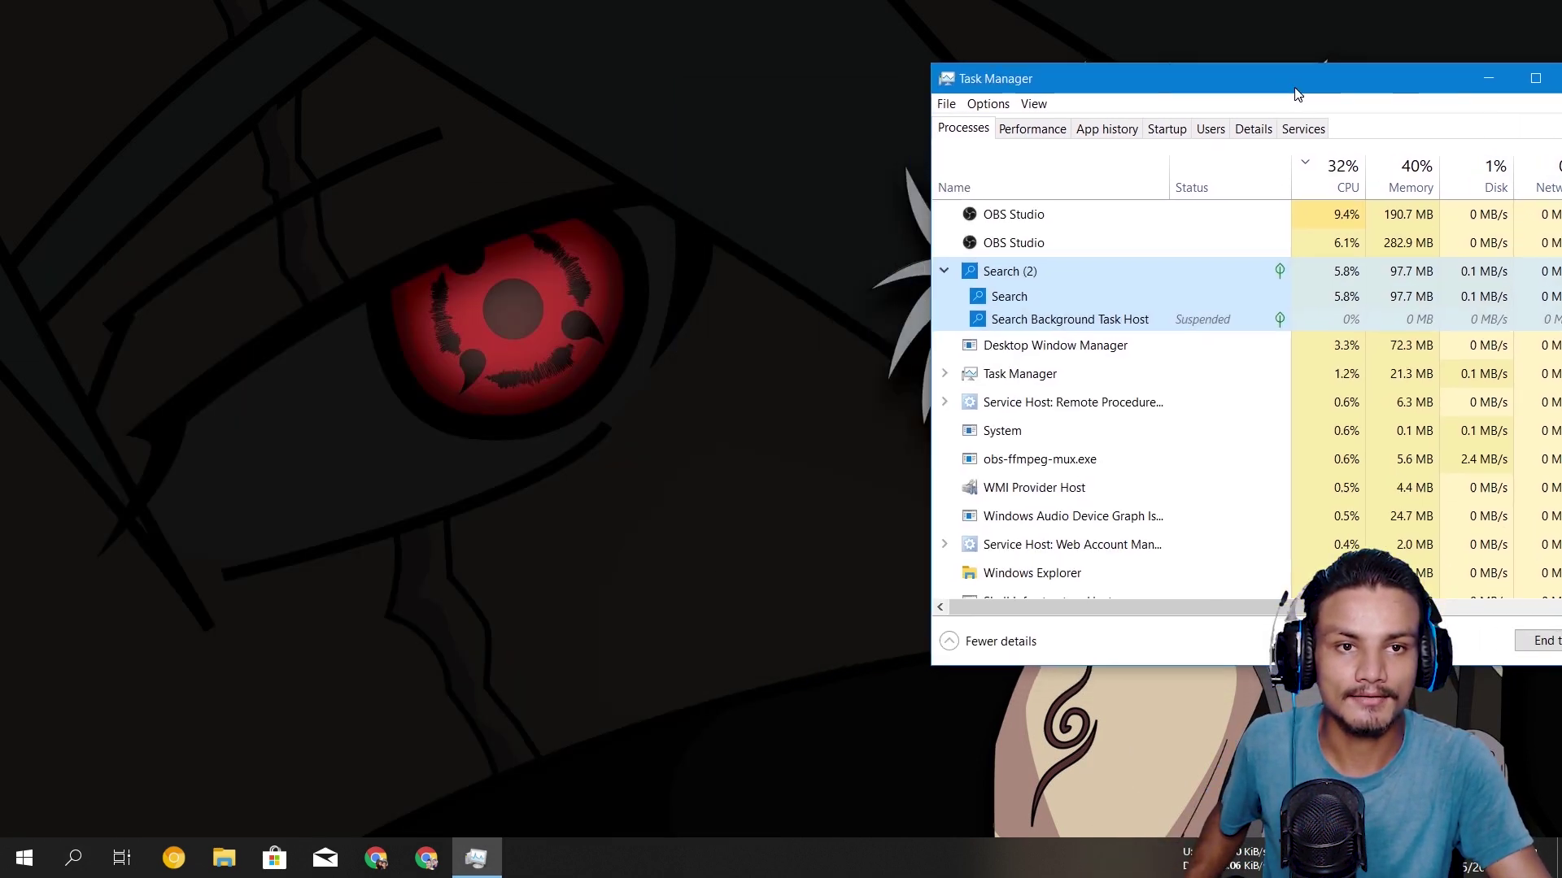
{"action": "left_click", "coordinate": [77, 859]}
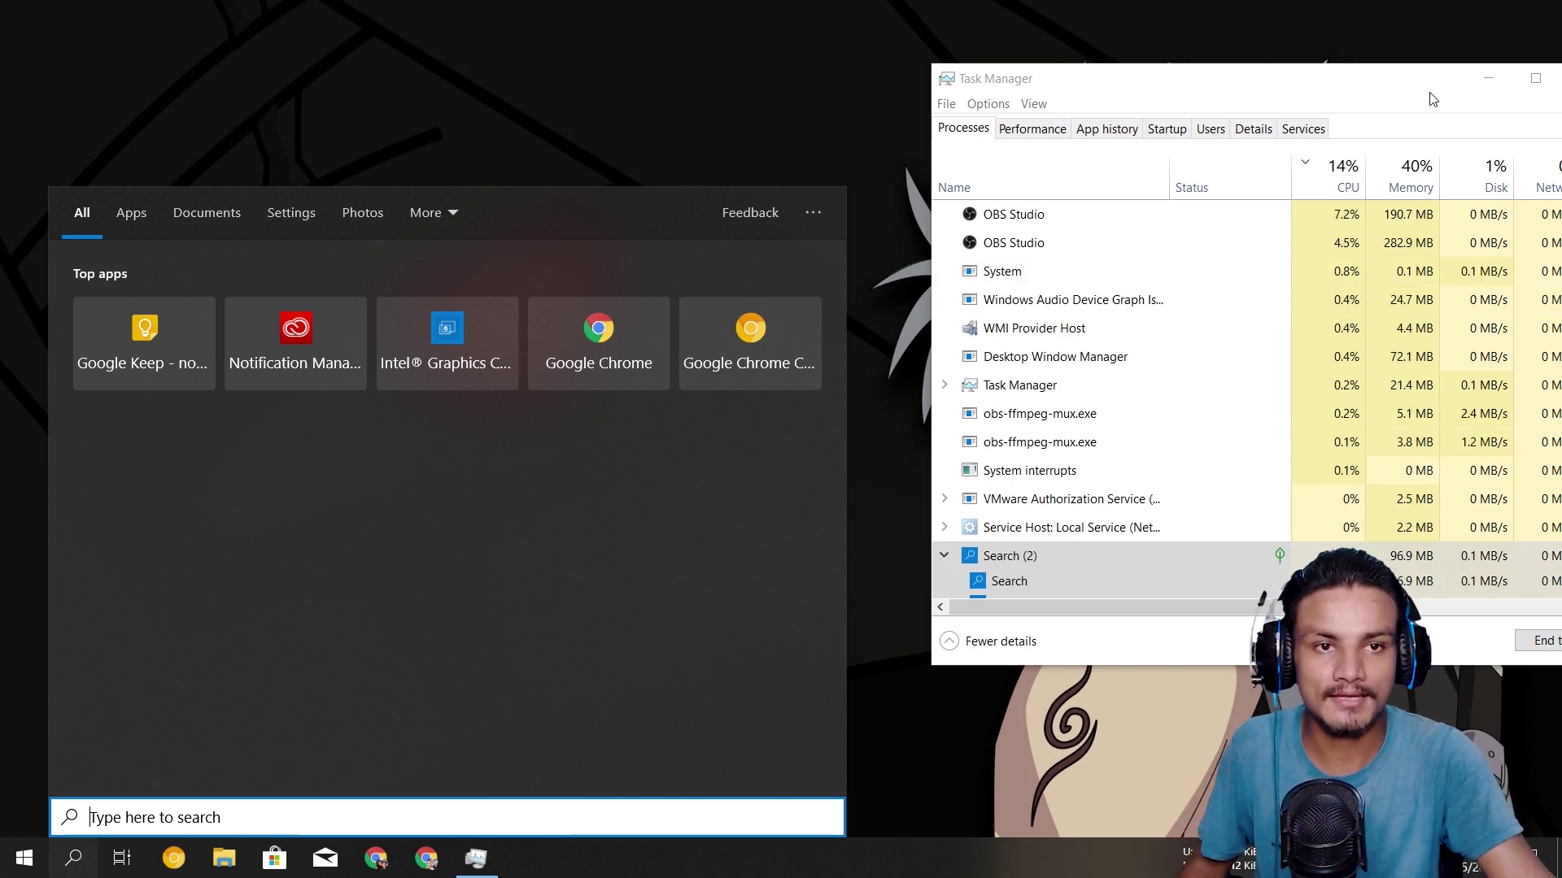
Step: Dismiss the search panel, recentre Task Manager, collapse Search (2) and close Task Manager
{"action": "left_click", "coordinate": [1385, 101]}
{"action": "left_click_drag", "start_coordinate": [1271, 88], "coordinate": [926, 82]}
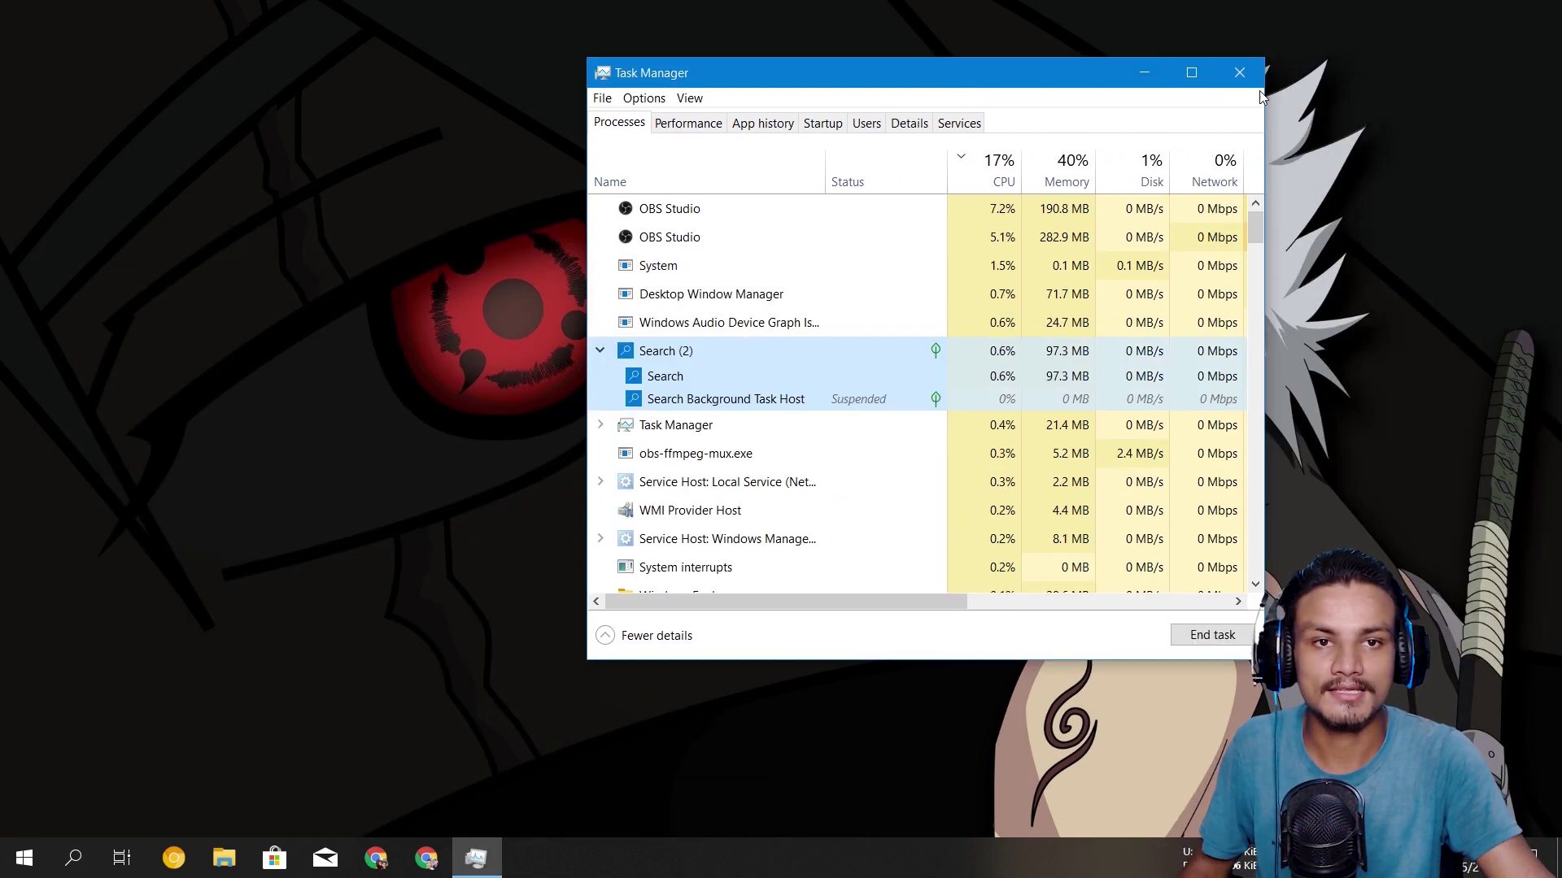
{"action": "left_click", "coordinate": [600, 379]}
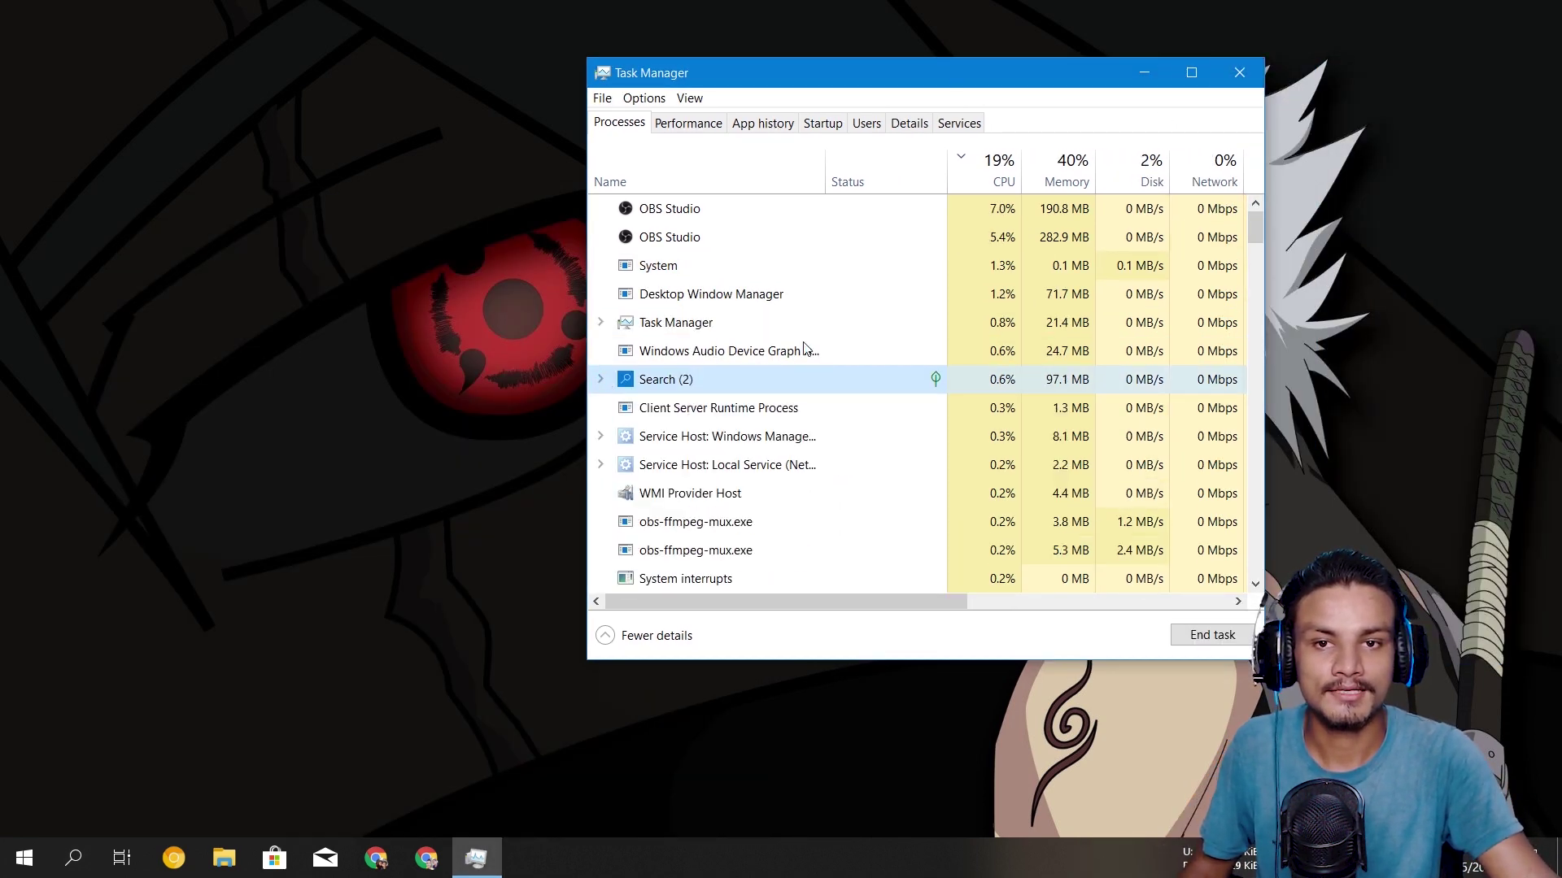
{"action": "left_click", "coordinate": [1239, 72]}
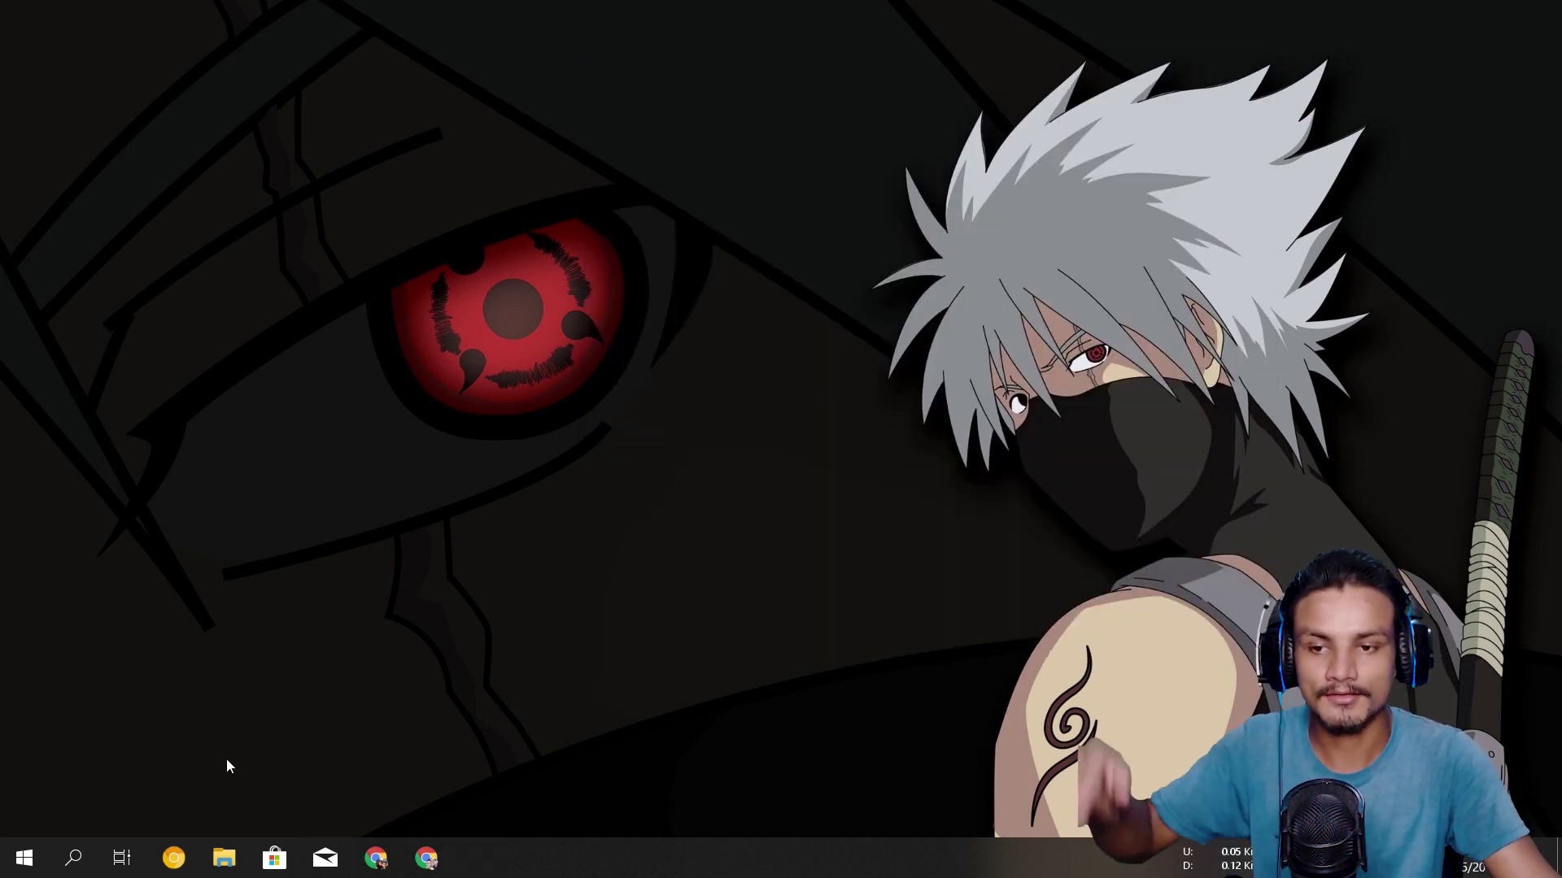
Step: Search 'check' and open the Check for updates page in Settings
{"action": "left_click", "coordinate": [72, 864]}
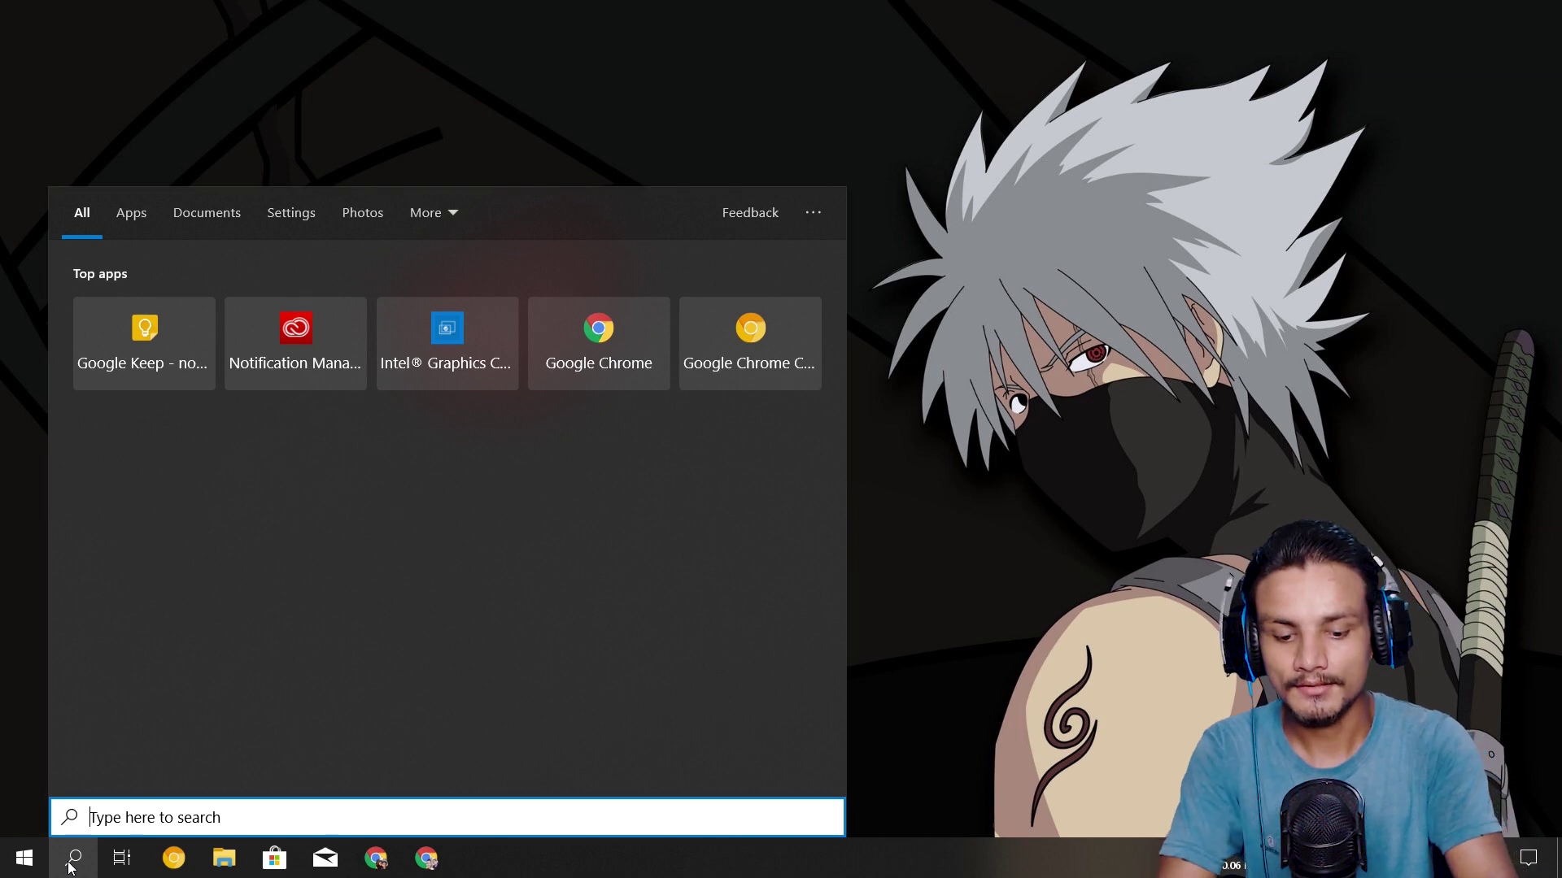
{"action": "type", "text": "check"}
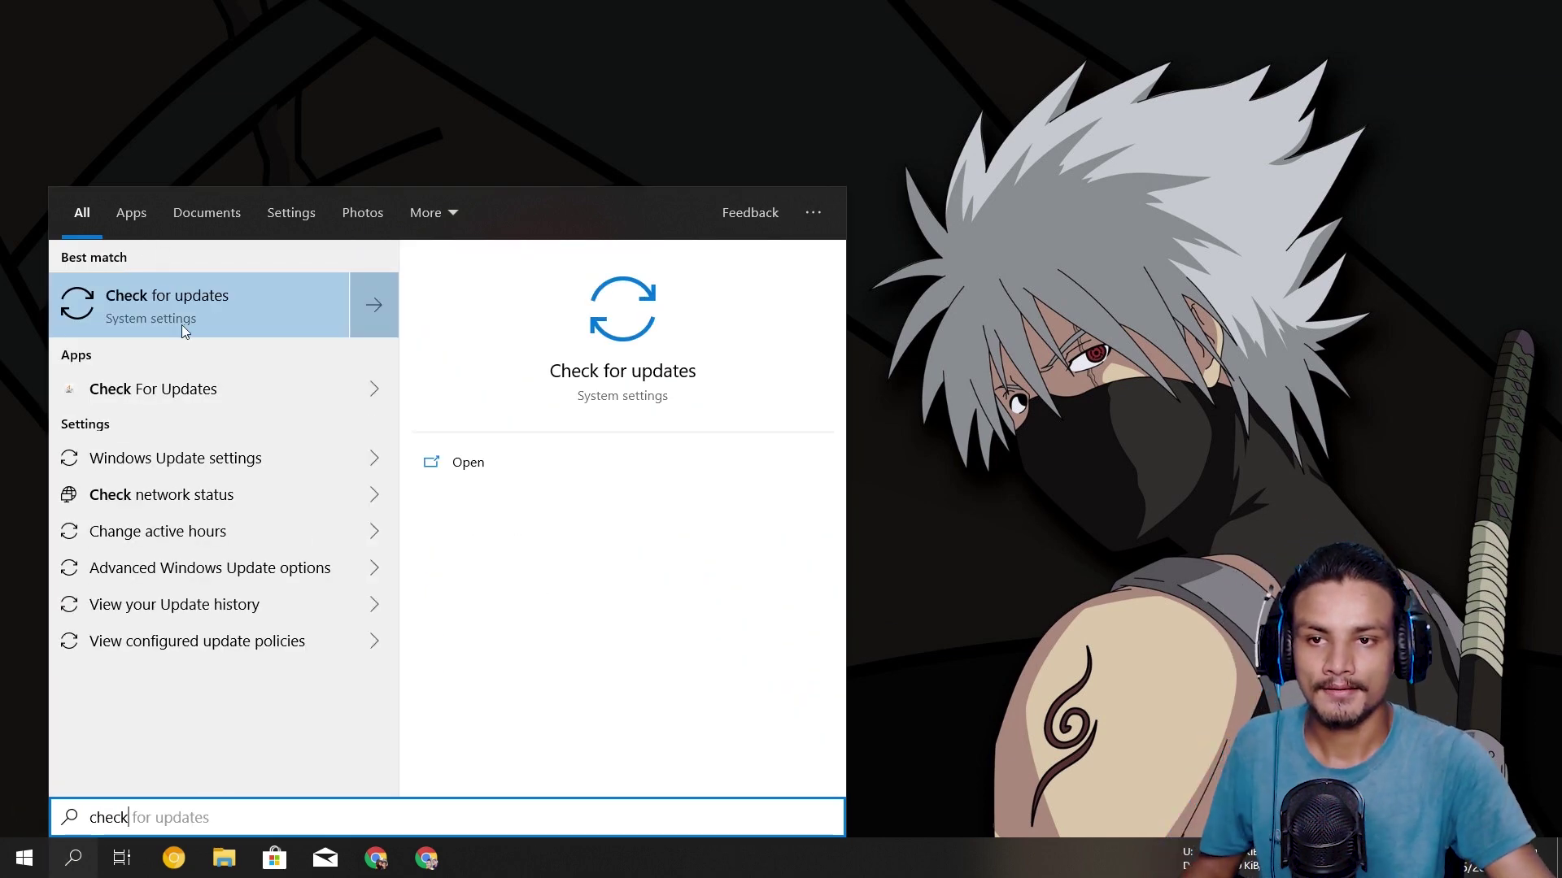
{"action": "left_click", "coordinate": [184, 315]}
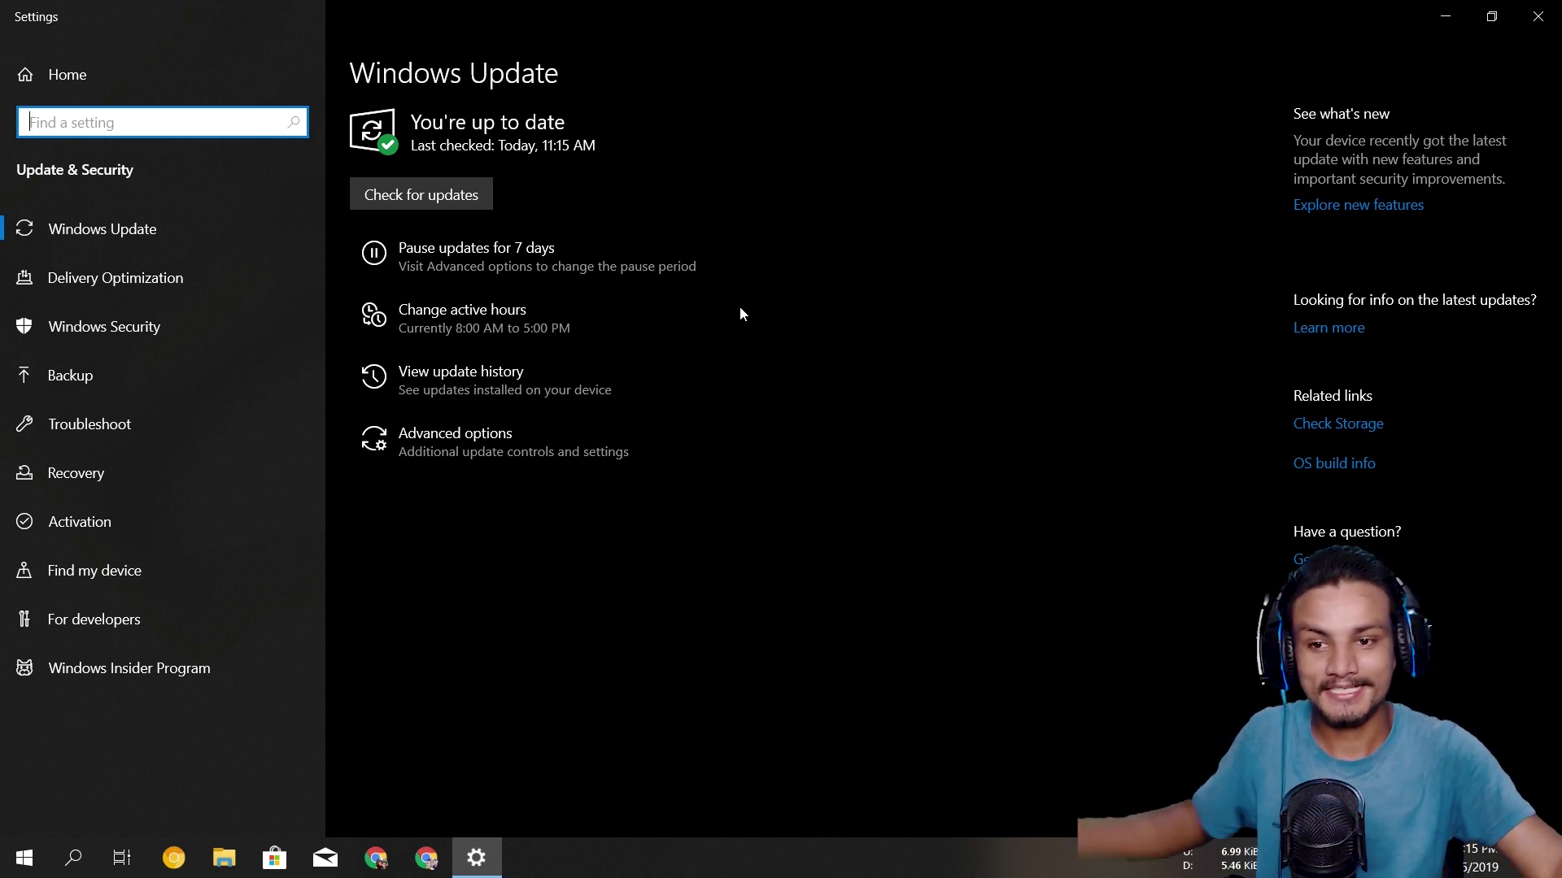
Step: Launch the Camera app from the Start menu app list, then close it
{"action": "left_click", "coordinate": [24, 858]}
{"action": "scroll", "coordinate": [174, 635], "scroll_direction": "down", "scroll_amount": 5}
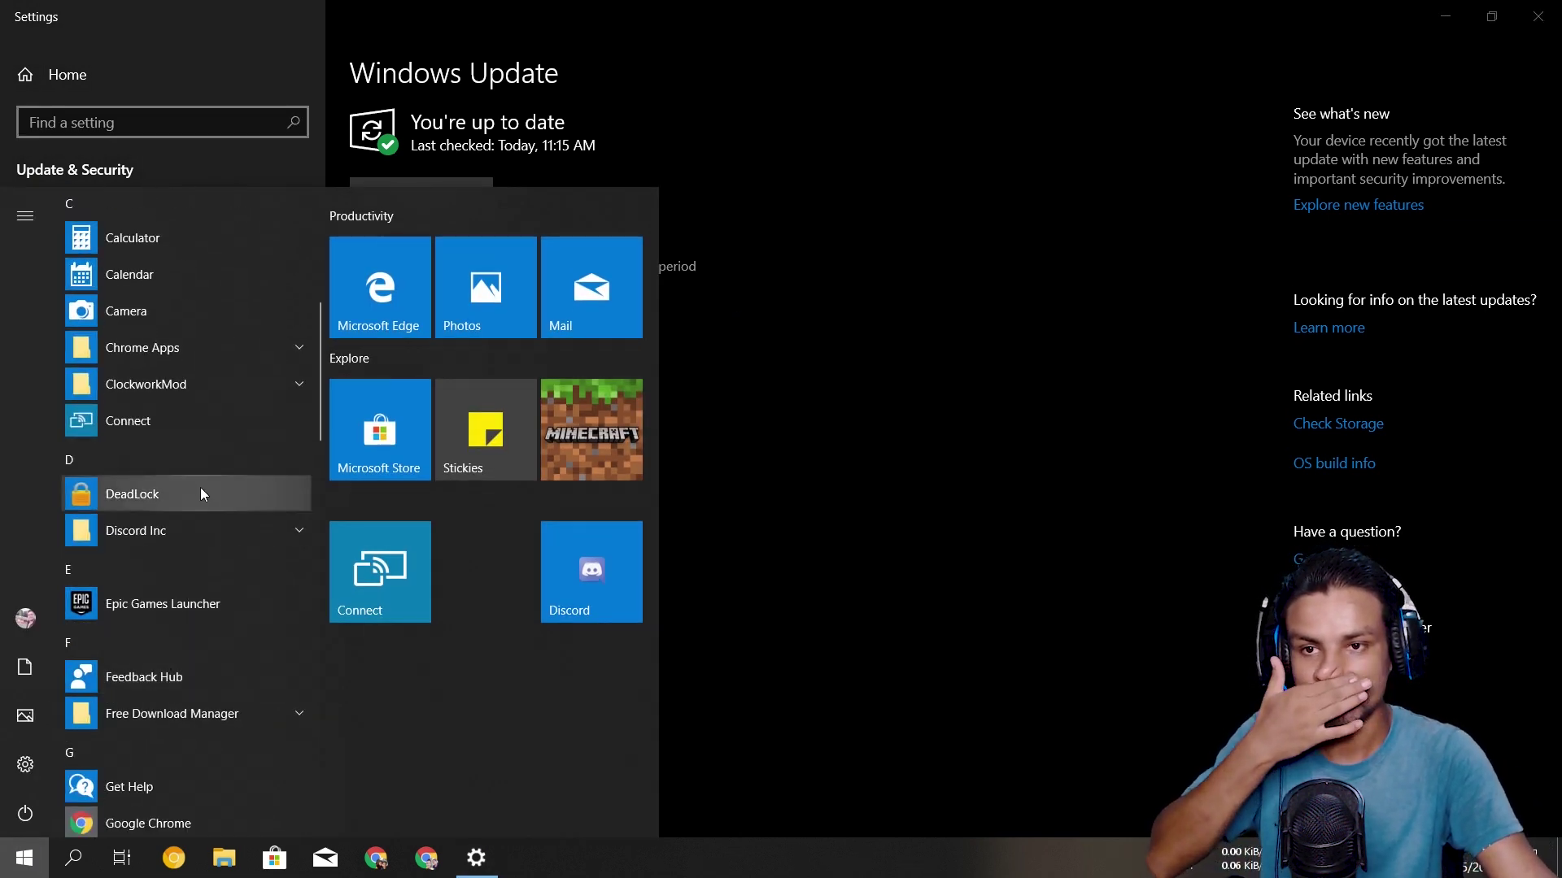
{"action": "left_click", "coordinate": [251, 310]}
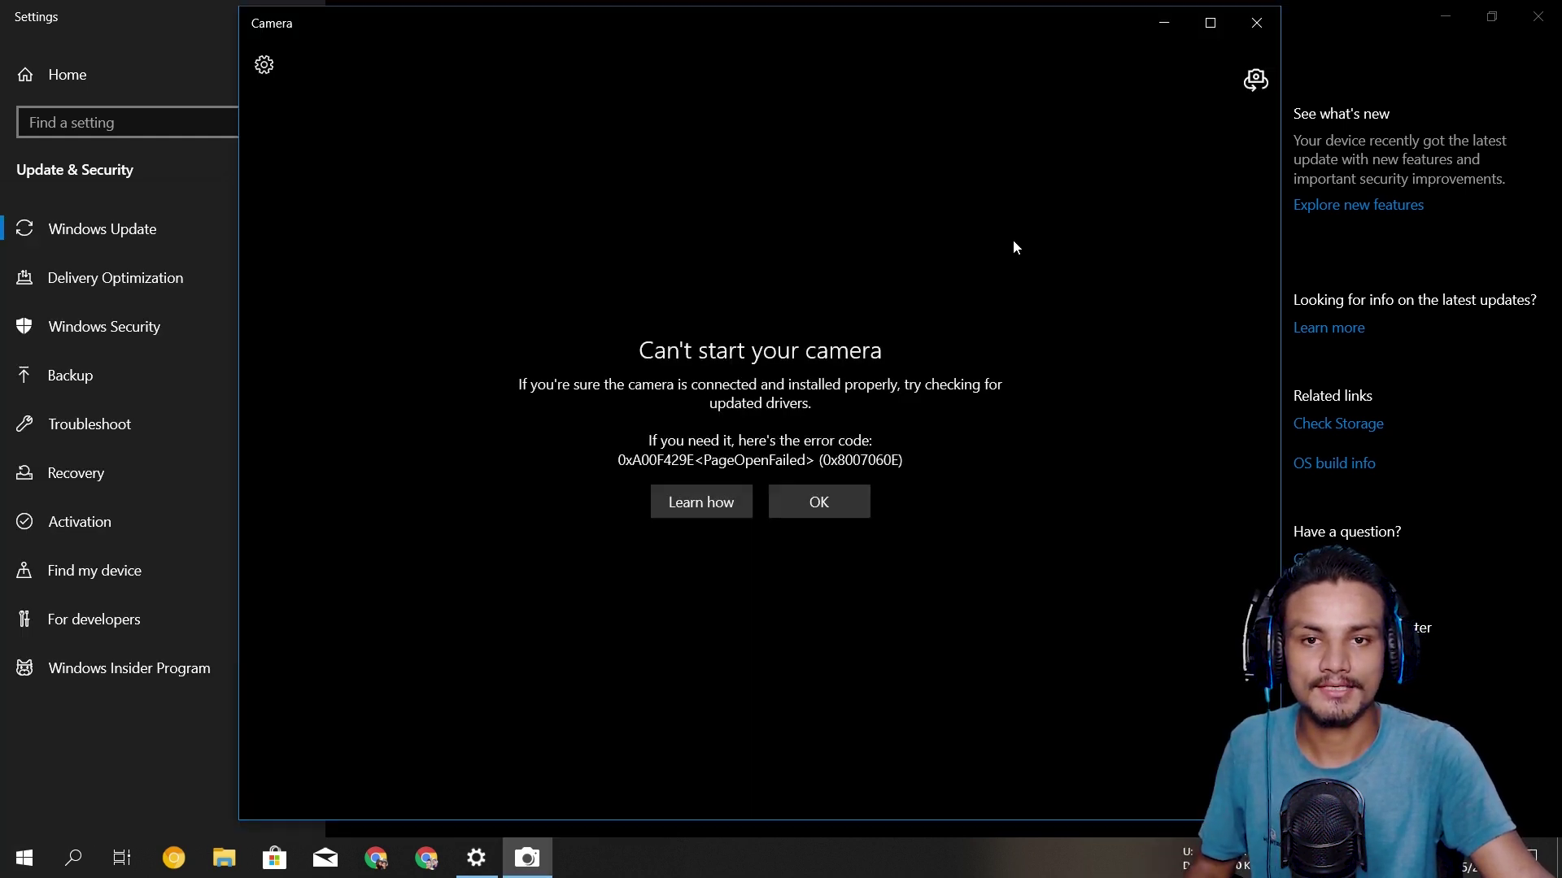
{"action": "left_click", "coordinate": [1256, 23]}
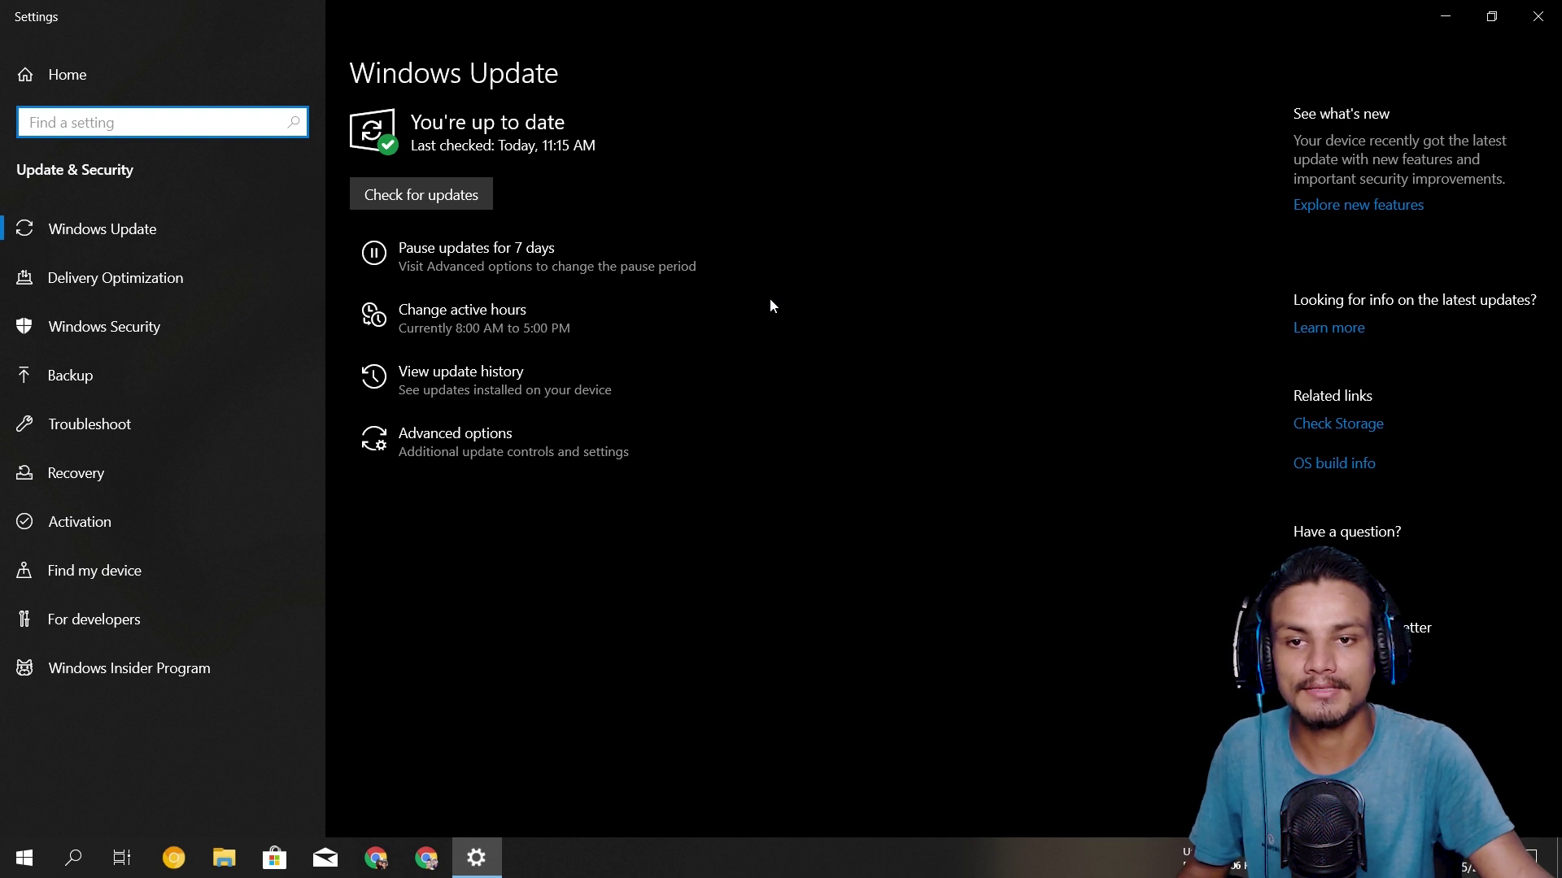
{"action": "left_click", "coordinate": [546, 363]}
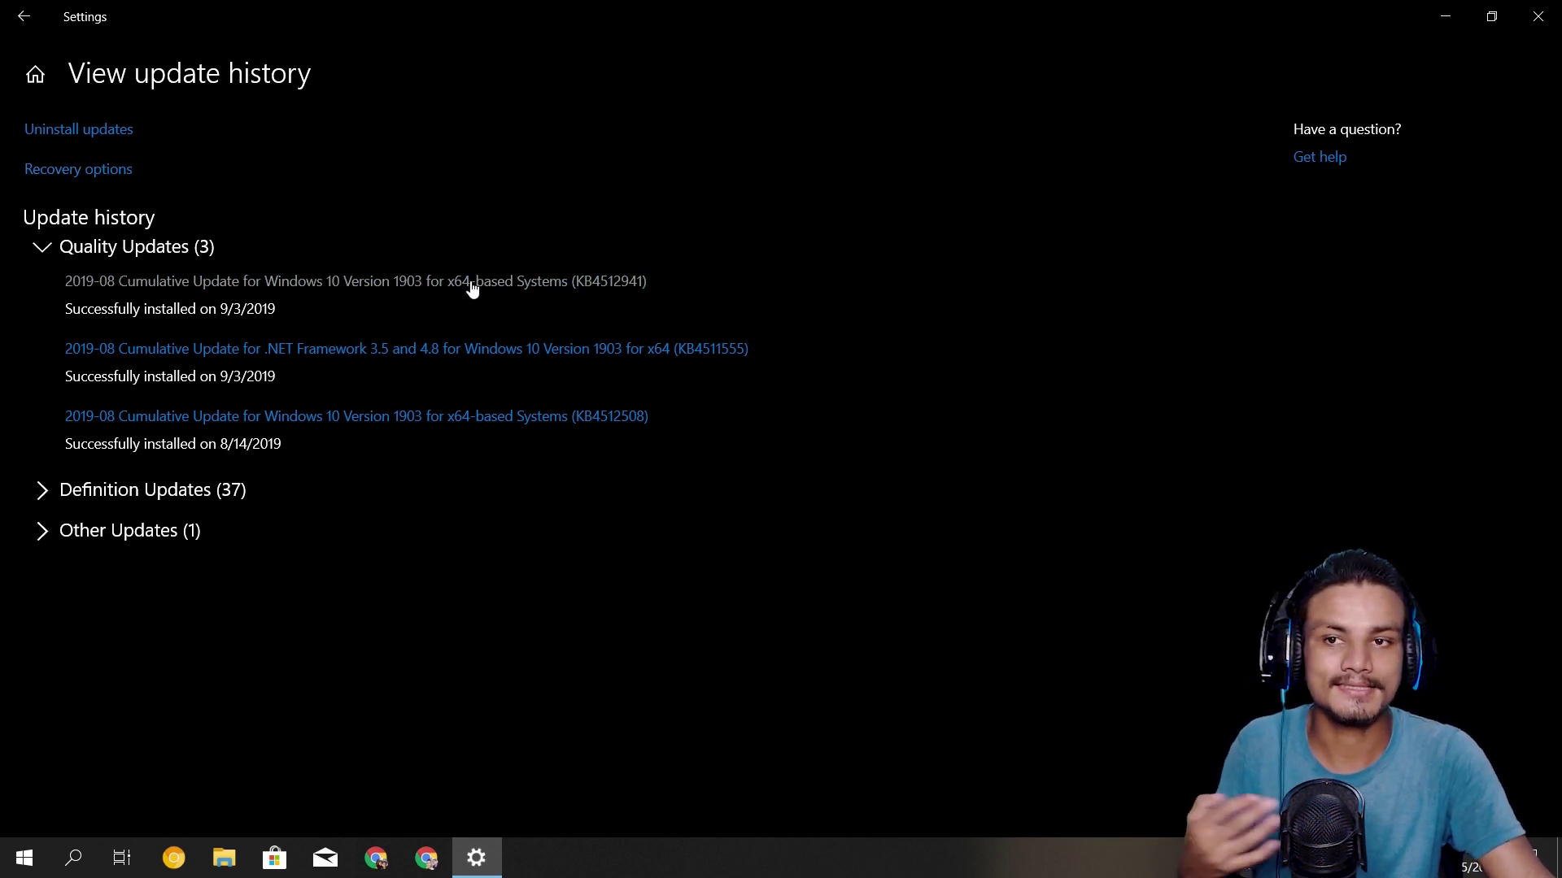
{"action": "left_click", "coordinate": [25, 18]}
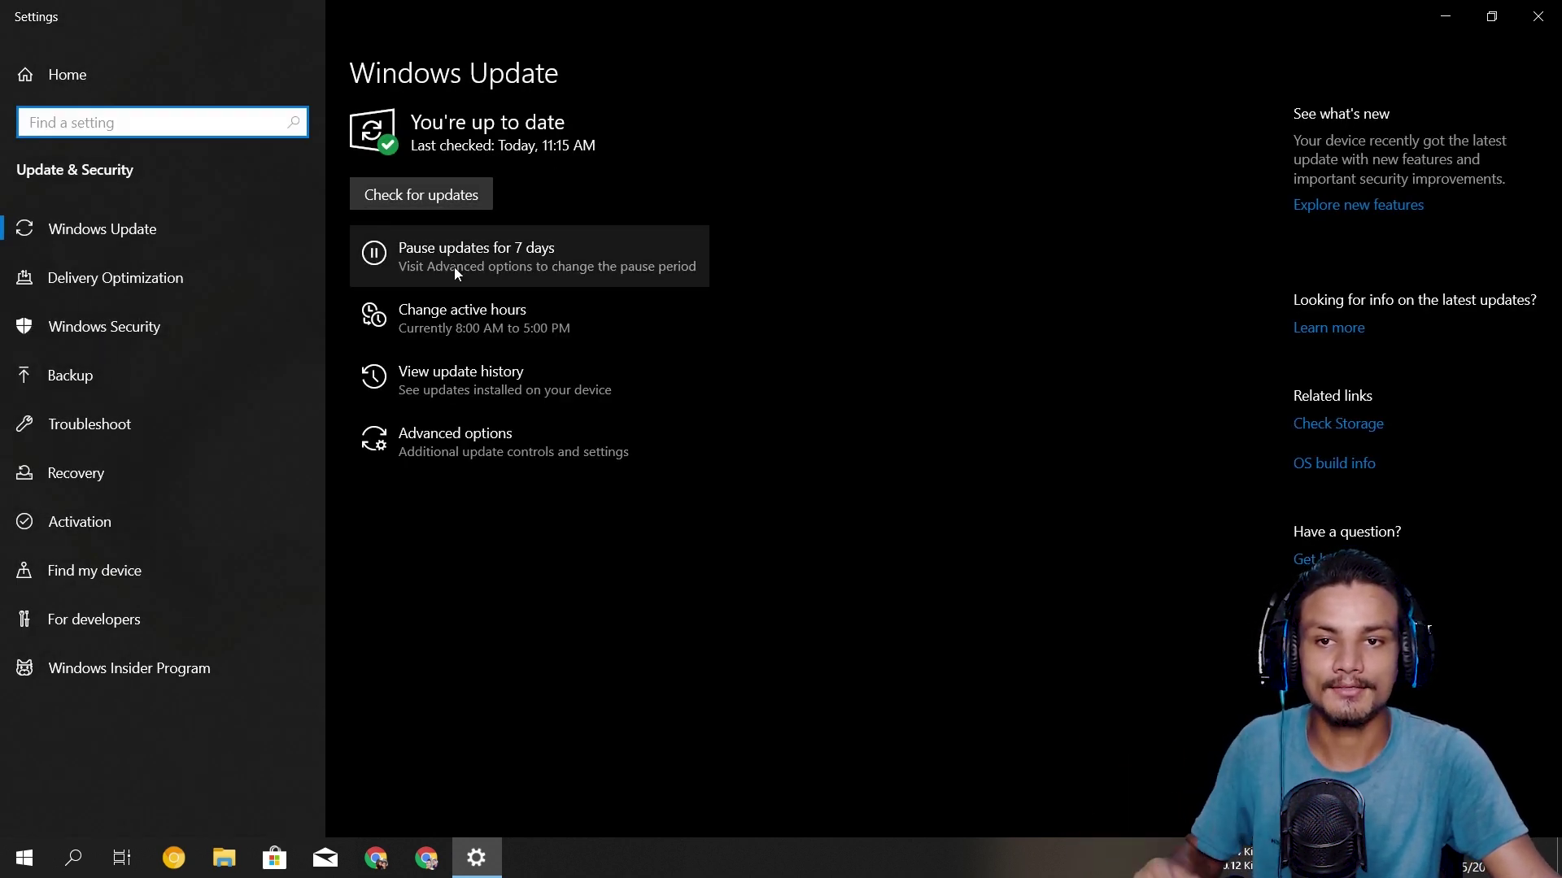
{"action": "left_click", "coordinate": [475, 365]}
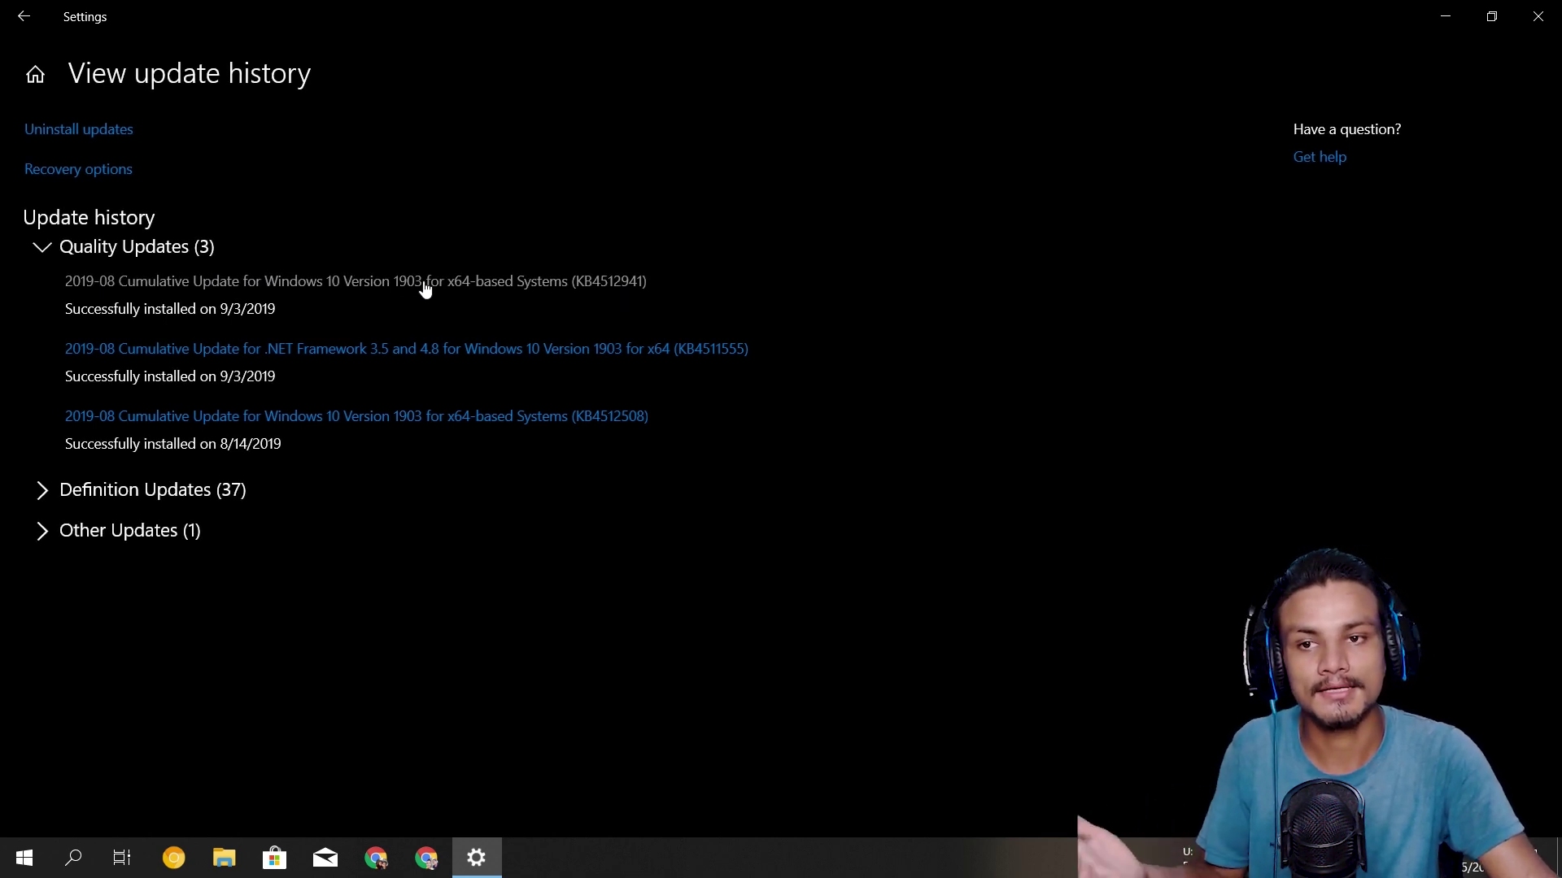
{"action": "left_click", "coordinate": [23, 17]}
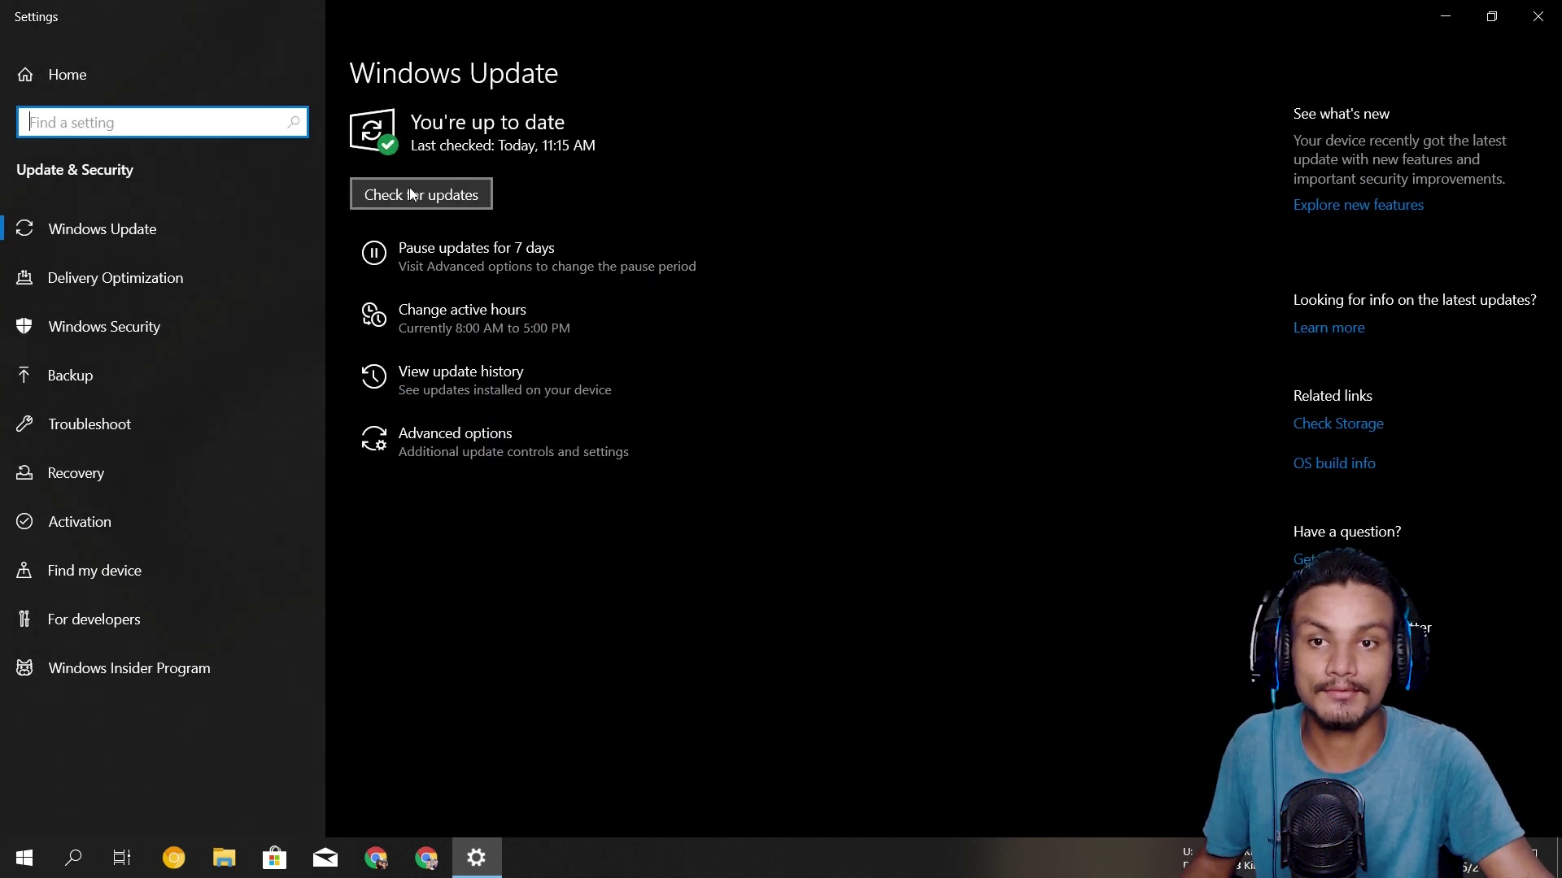
Step: Start a new check for updates on the Windows Update page
{"action": "left_click", "coordinate": [443, 195]}
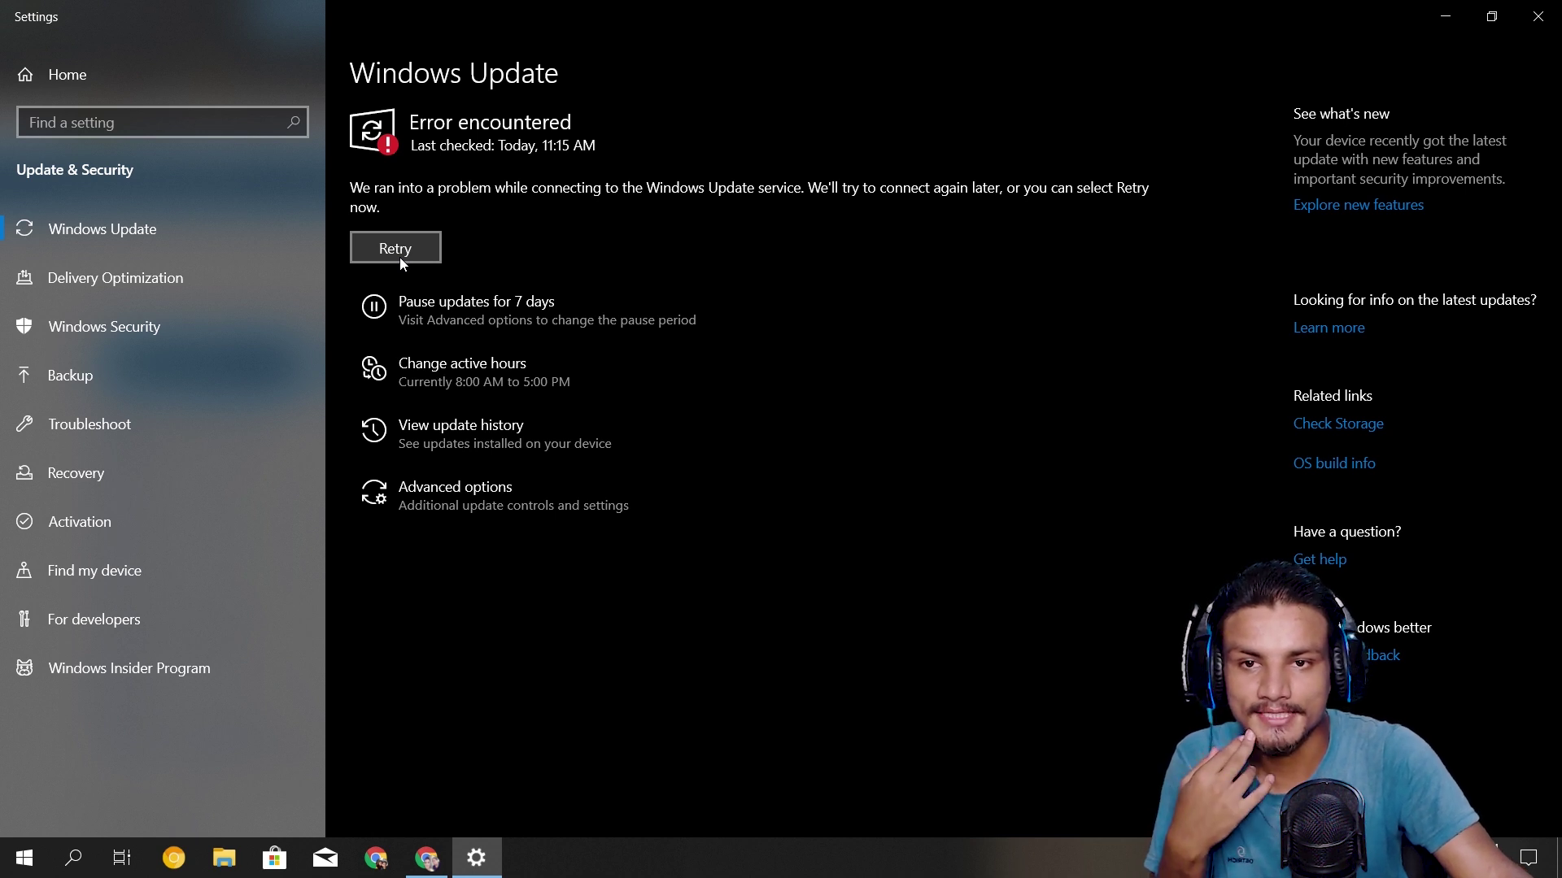
{"action": "left_click", "coordinate": [398, 251]}
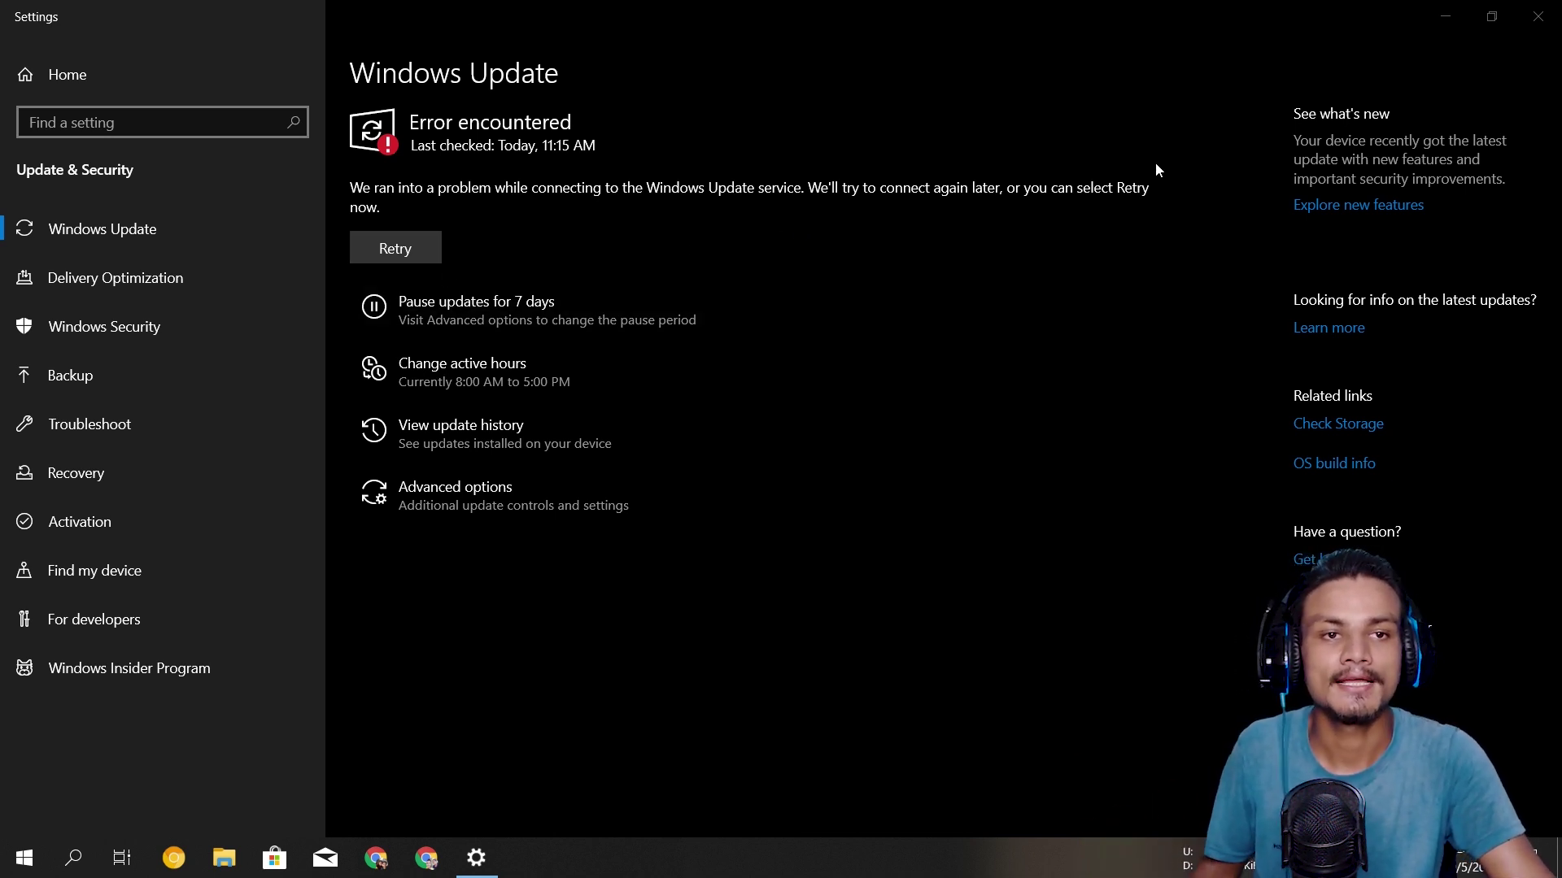
Step: Close Settings, then open Task Manager from the taskbar and close it again
{"action": "left_click", "coordinate": [1556, 8]}
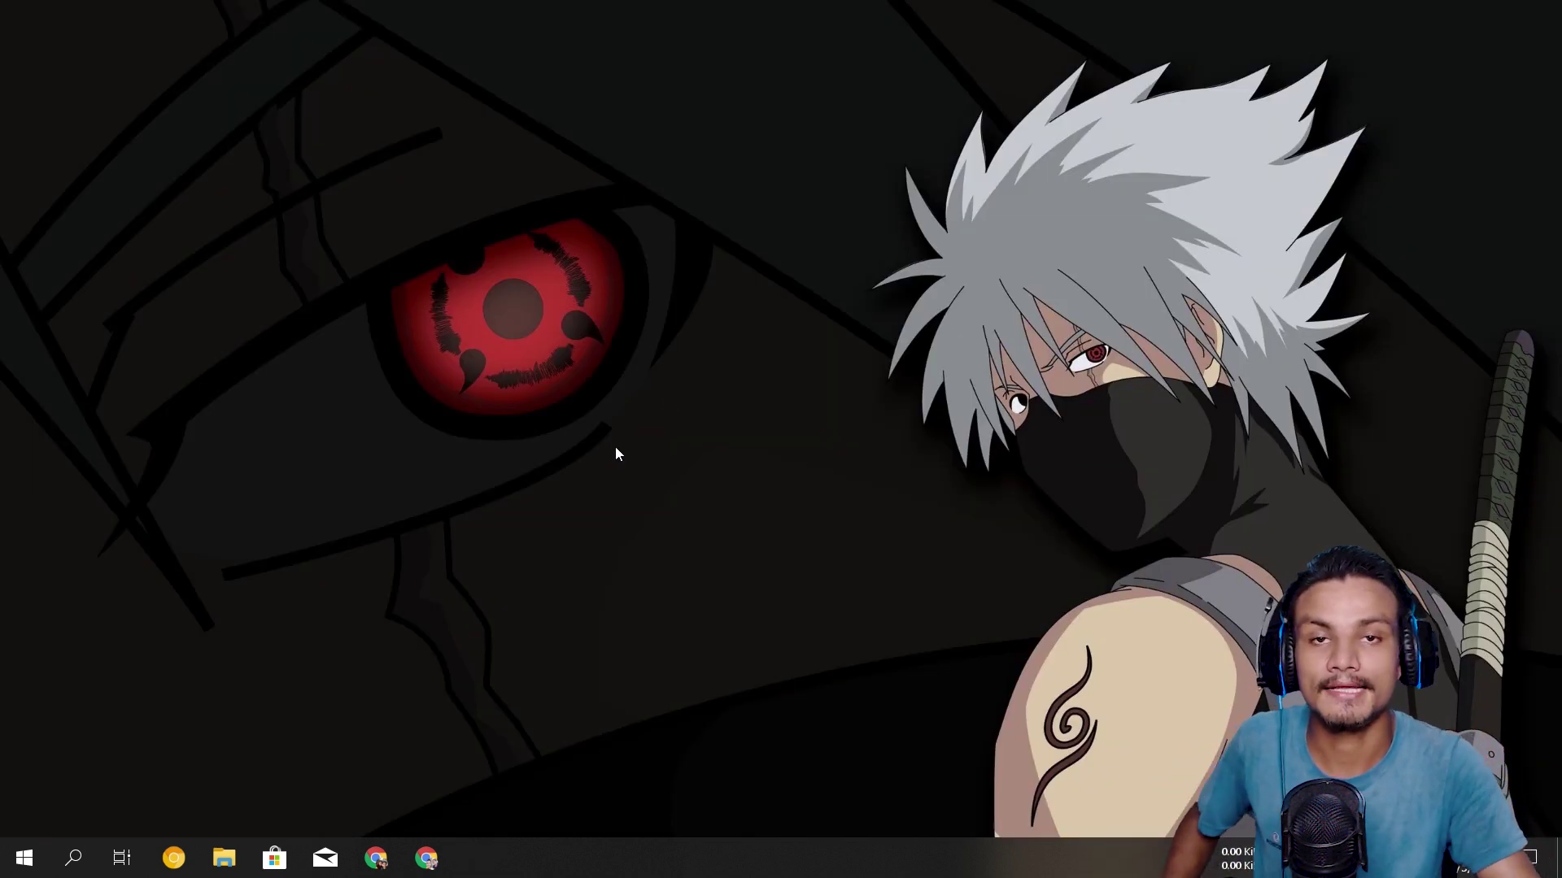
{"action": "right_click", "coordinate": [704, 834]}
{"action": "left_click", "coordinate": [760, 771]}
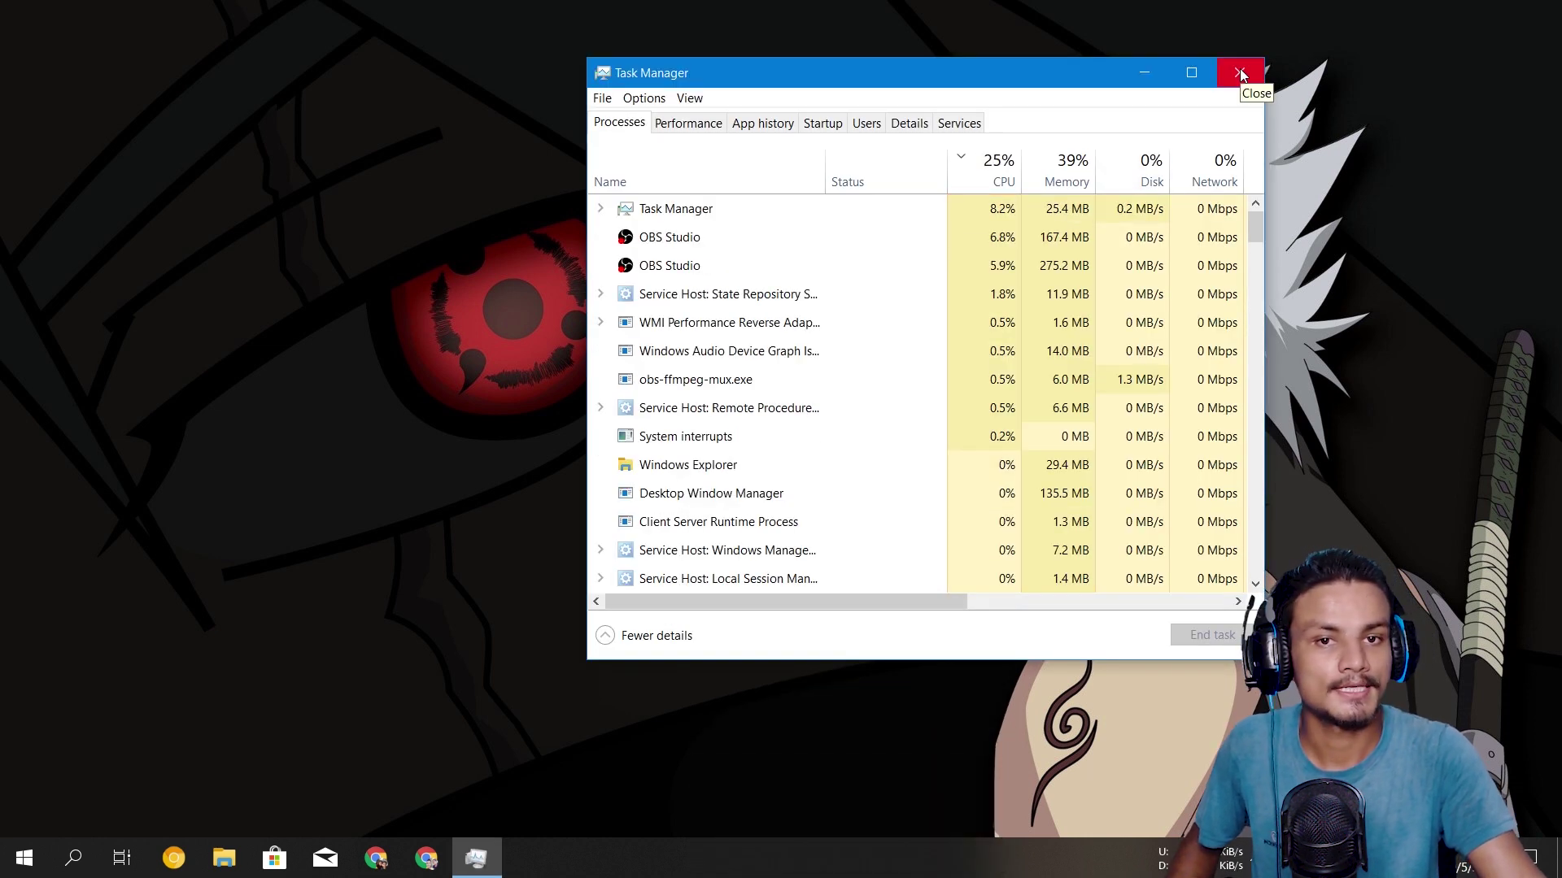
{"action": "left_click", "coordinate": [1240, 72]}
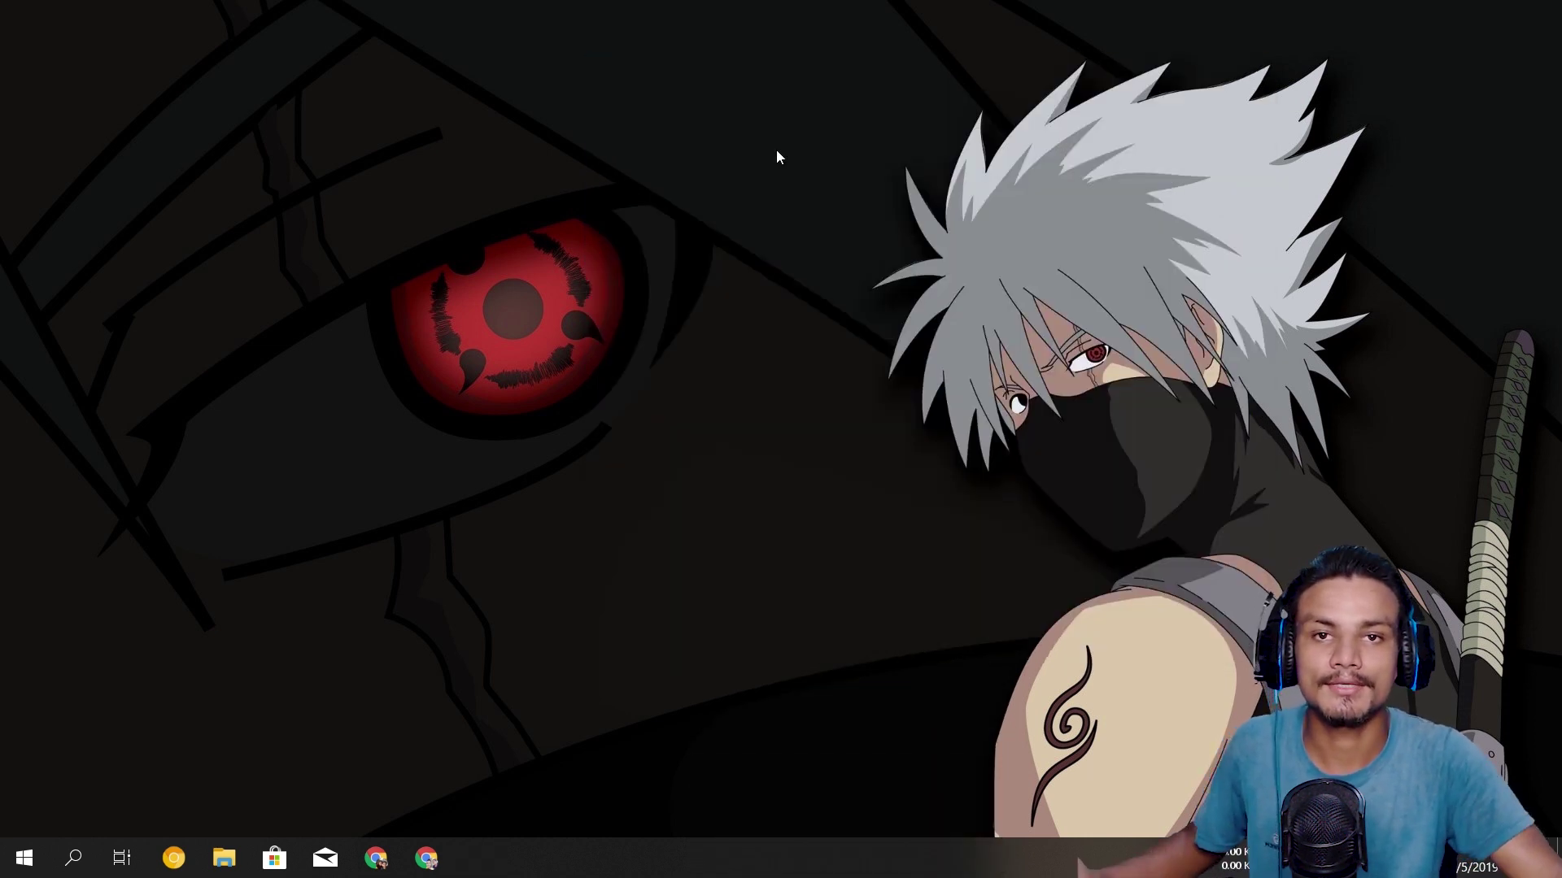